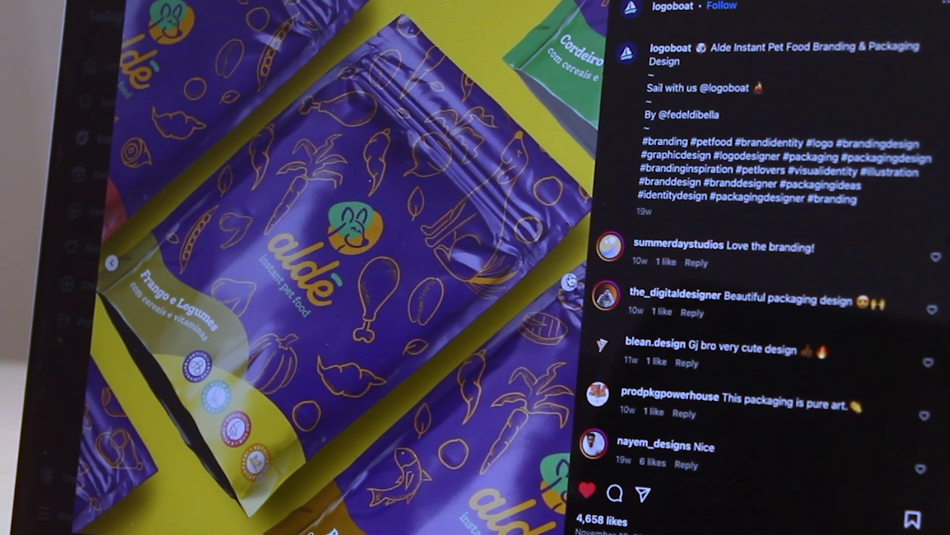
# Step: Advance the Aldé carousel past the bag and stationery slides to the delivery van photo and like it
pyautogui.click(569, 281)
pyautogui.click(567, 281)
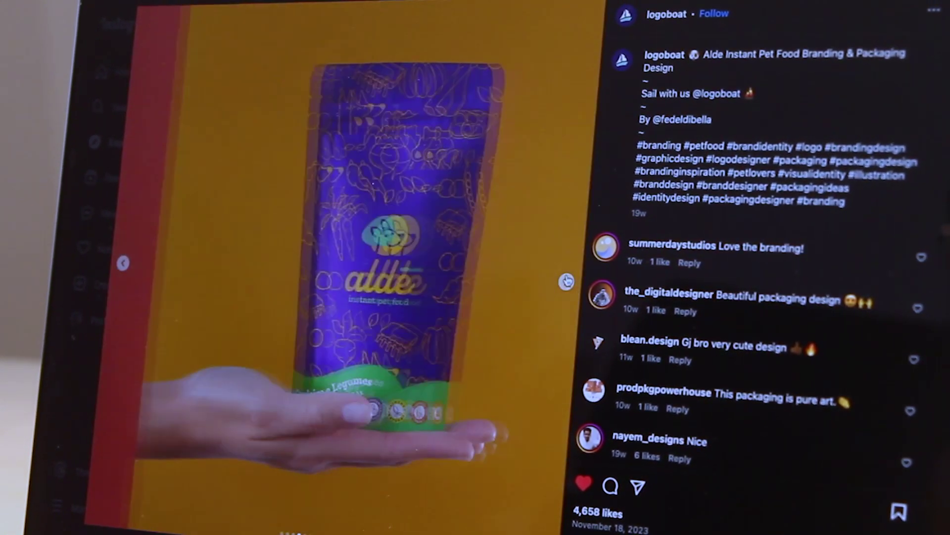
pyautogui.click(567, 280)
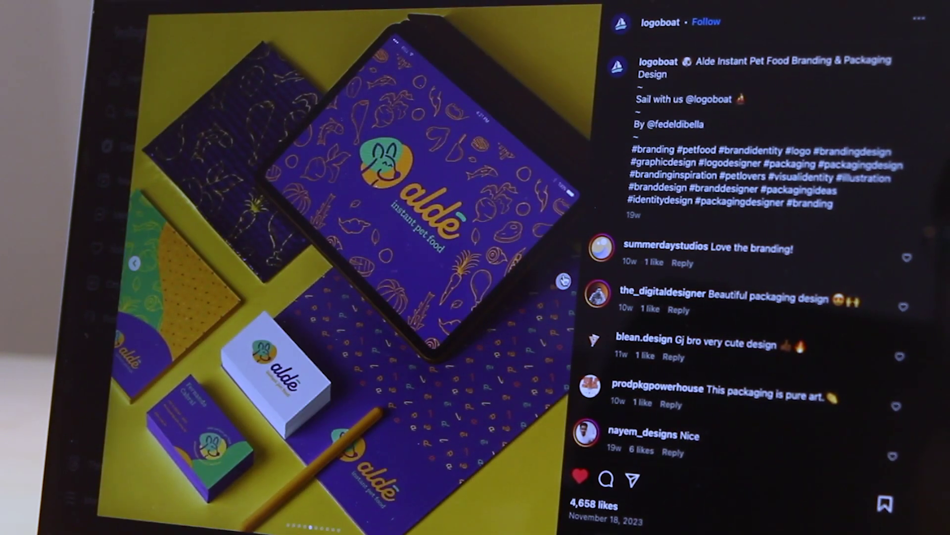
pyautogui.click(563, 281)
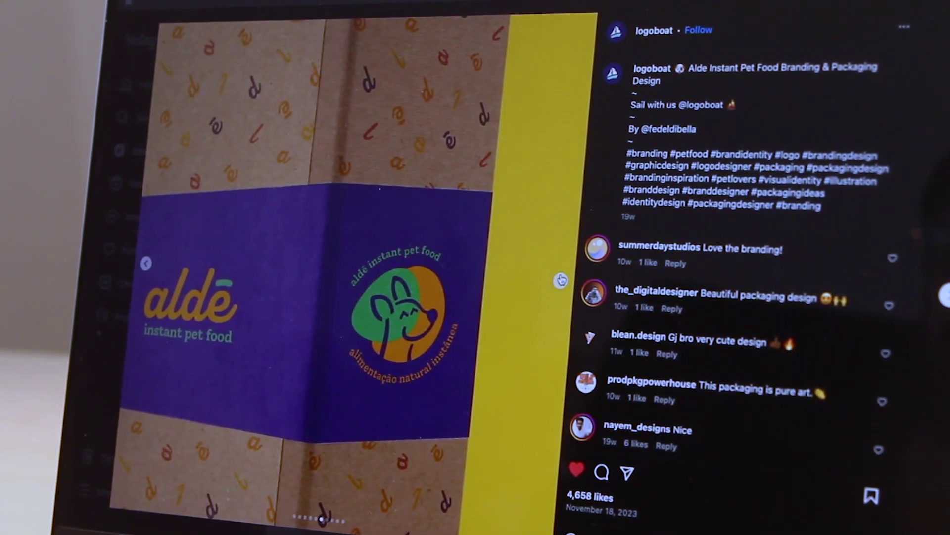
pyautogui.click(561, 281)
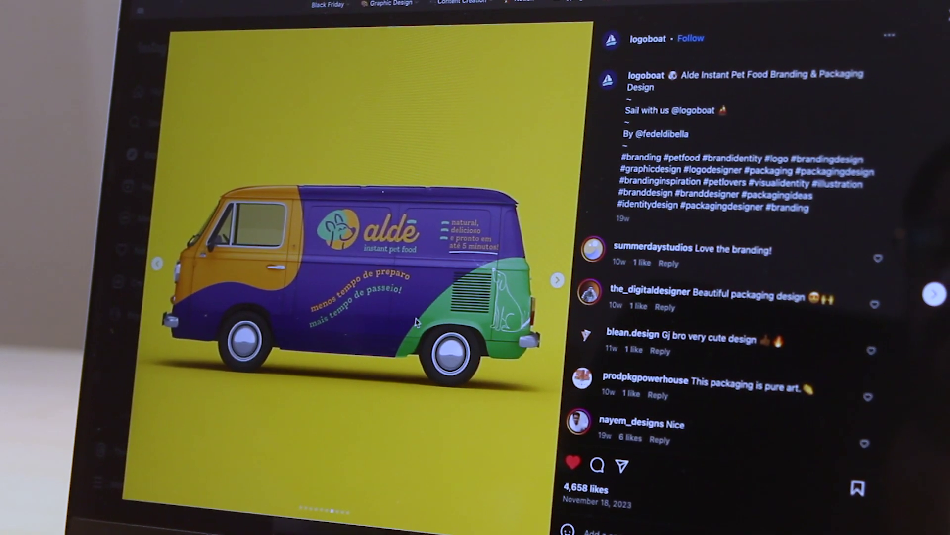
pyautogui.doubleClick(416, 321)
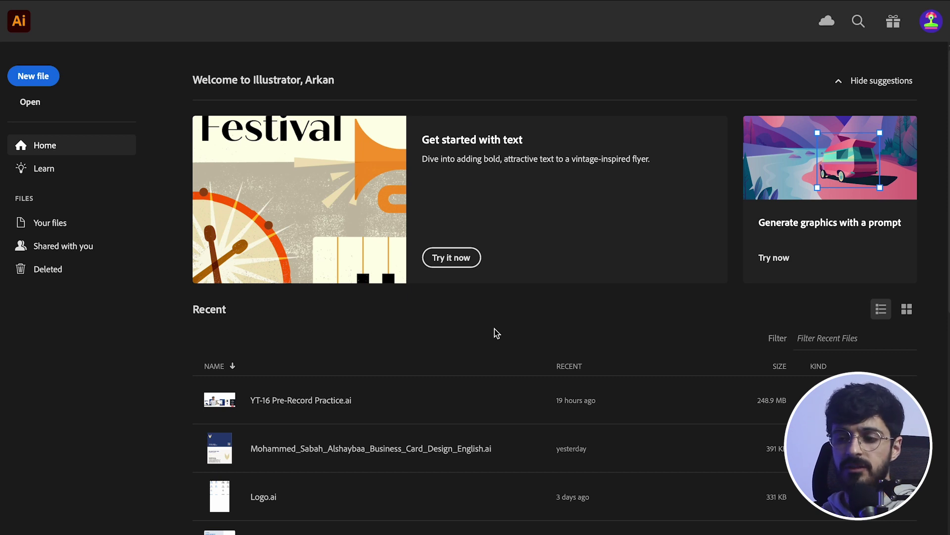
# Step: Start a new document named YT-16 at 1080 × 1350 px in portrait orientation
pyautogui.click(43, 81)
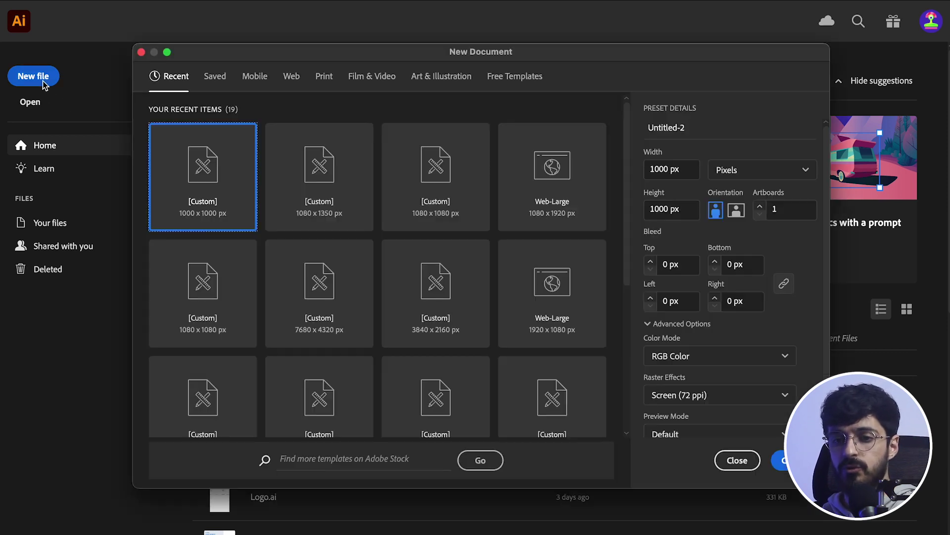
pyautogui.click(690, 171)
pyautogui.click(695, 122)
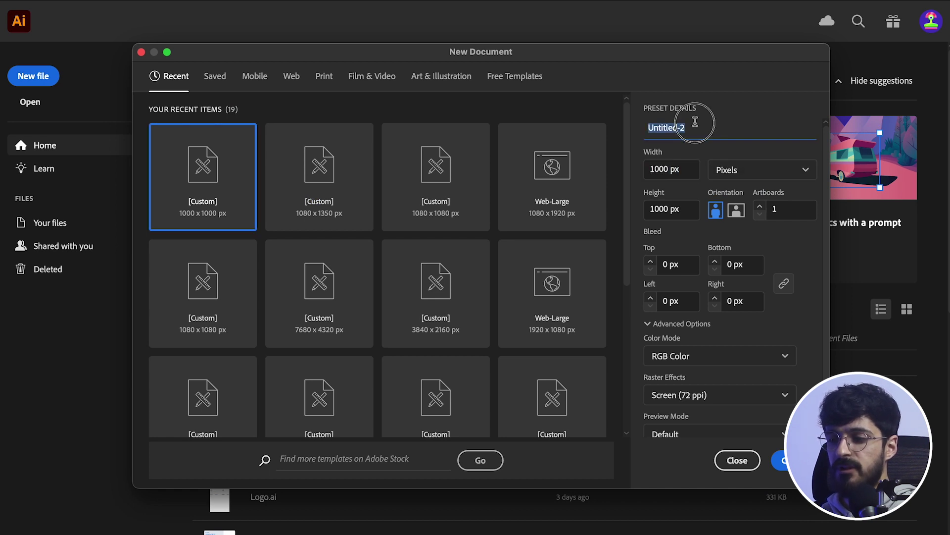
pyautogui.write('YT-16')
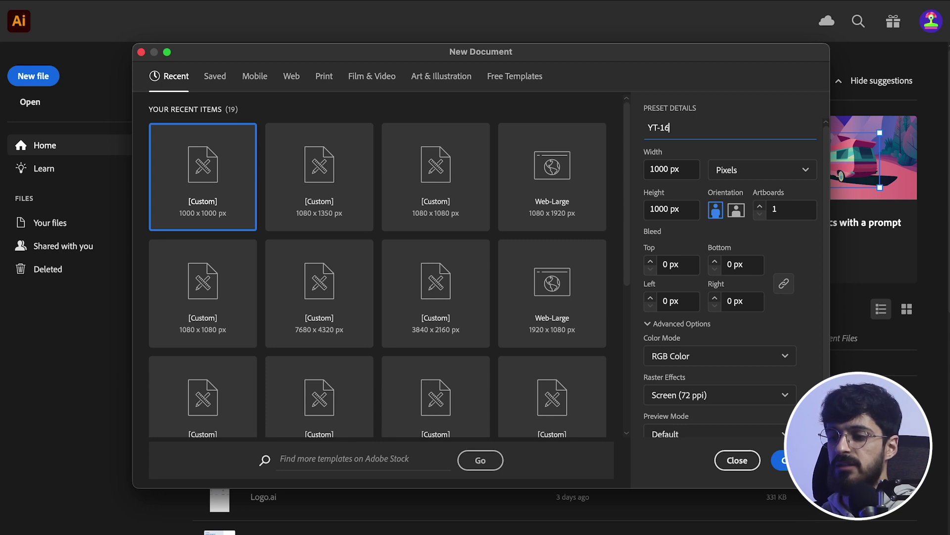
pyautogui.click(685, 168)
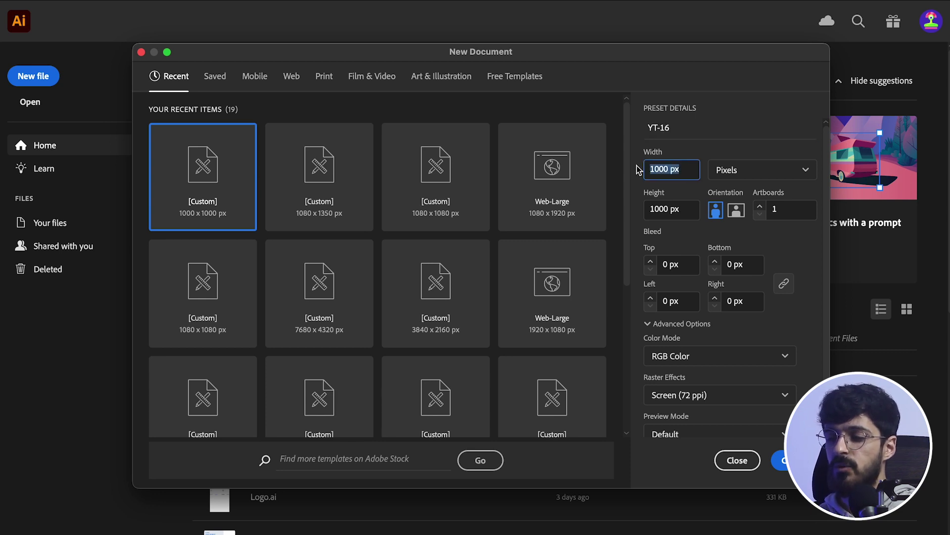
pyautogui.write('1080')
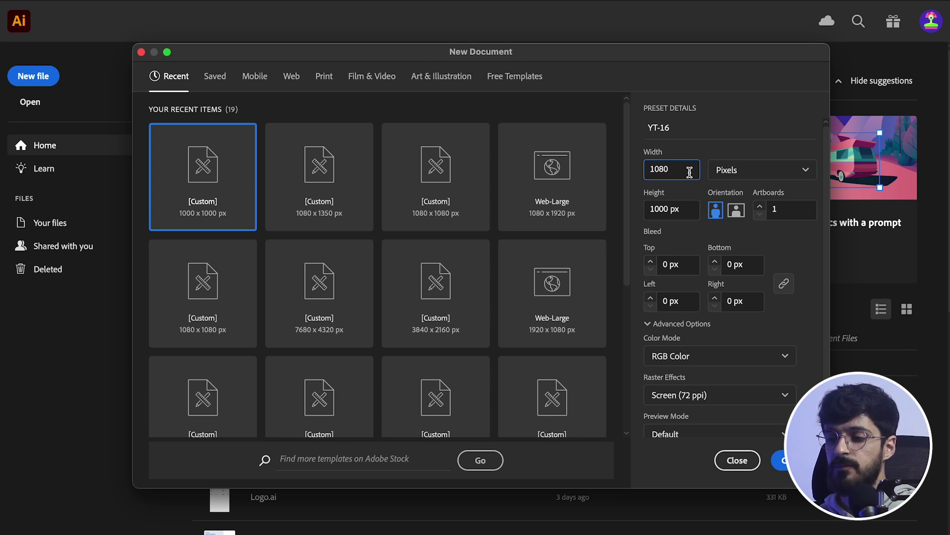
pyautogui.click(672, 211)
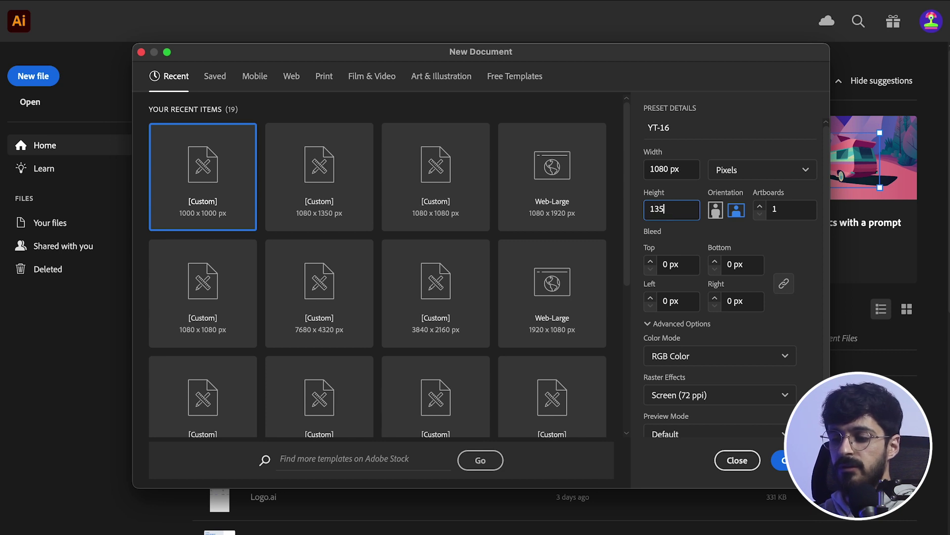
pyautogui.write('1350')
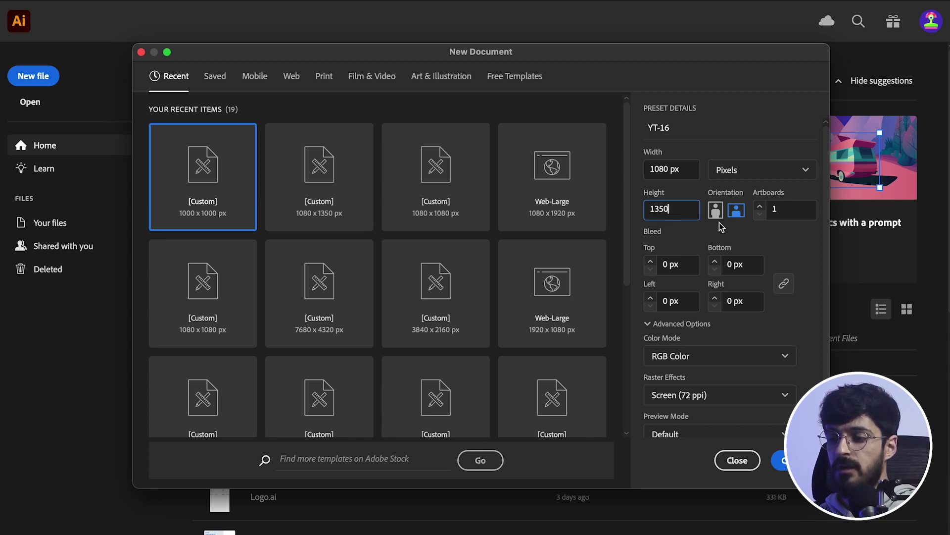
pyautogui.click(715, 210)
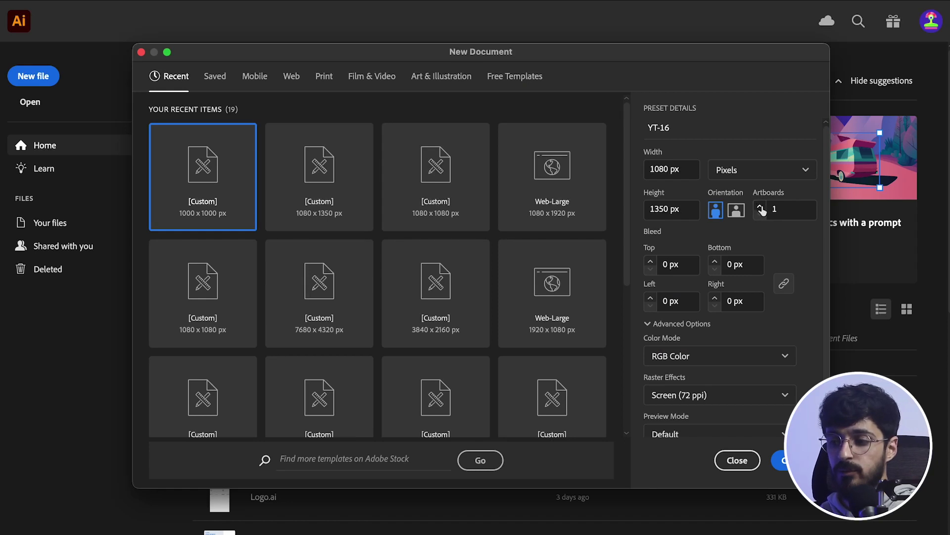
# Step: Raise the artboard count to 5, set Raster Effects to Medium (150 ppi), and create the document
pyautogui.click(760, 207)
pyautogui.click(760, 207)
pyautogui.click(760, 207)
pyautogui.click(760, 206)
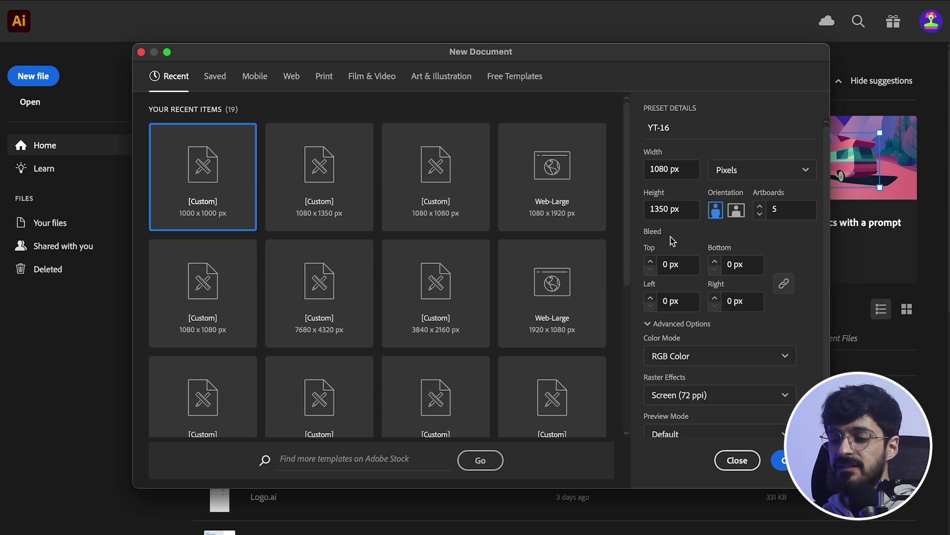
pyautogui.scroll(-2, 827, 253)
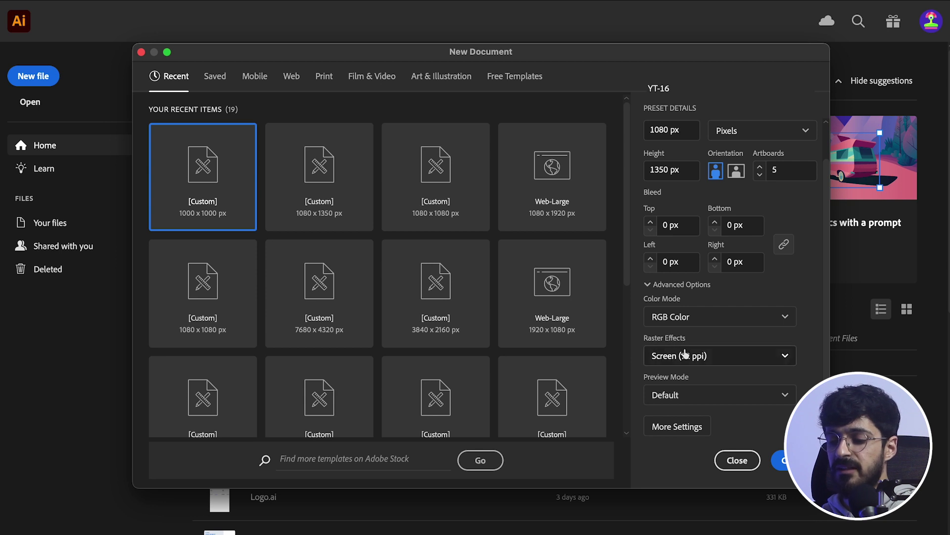
pyautogui.click(694, 360)
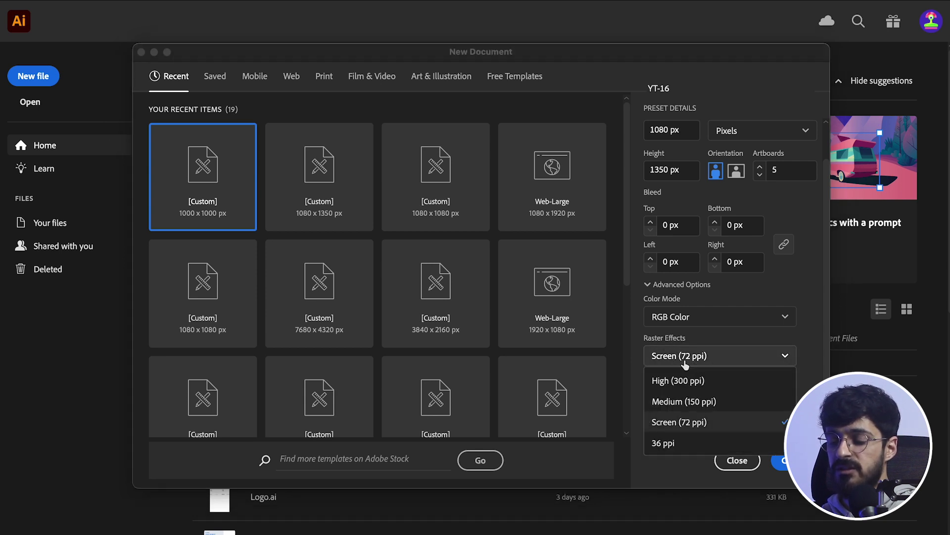
pyautogui.click(699, 402)
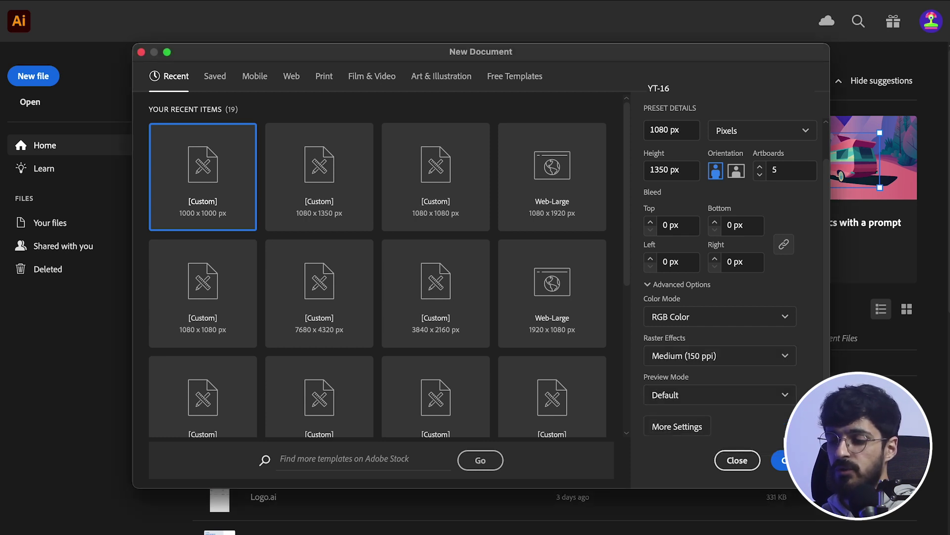
pyautogui.click(795, 461)
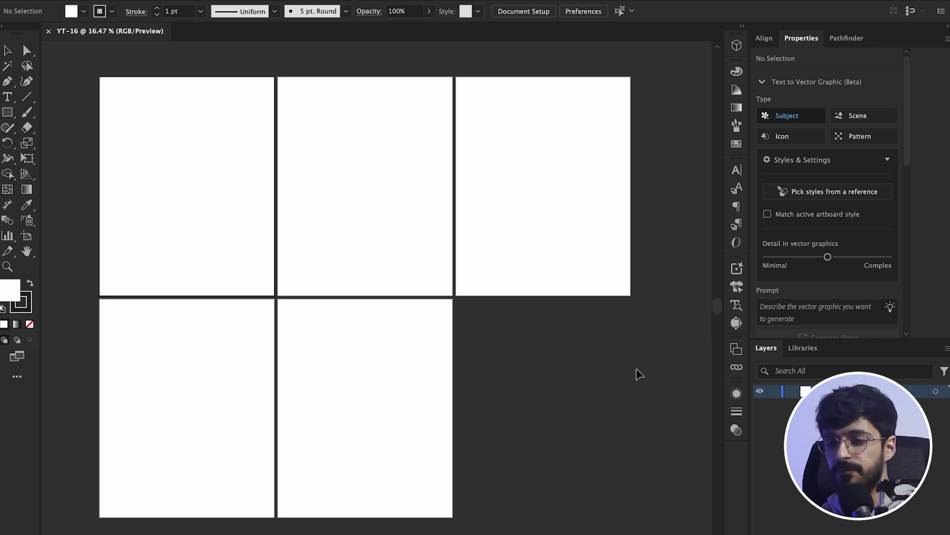
# Step: Rearrange all five artboards into a single left-to-right row with 0 spacing
pyautogui.click(27, 238)
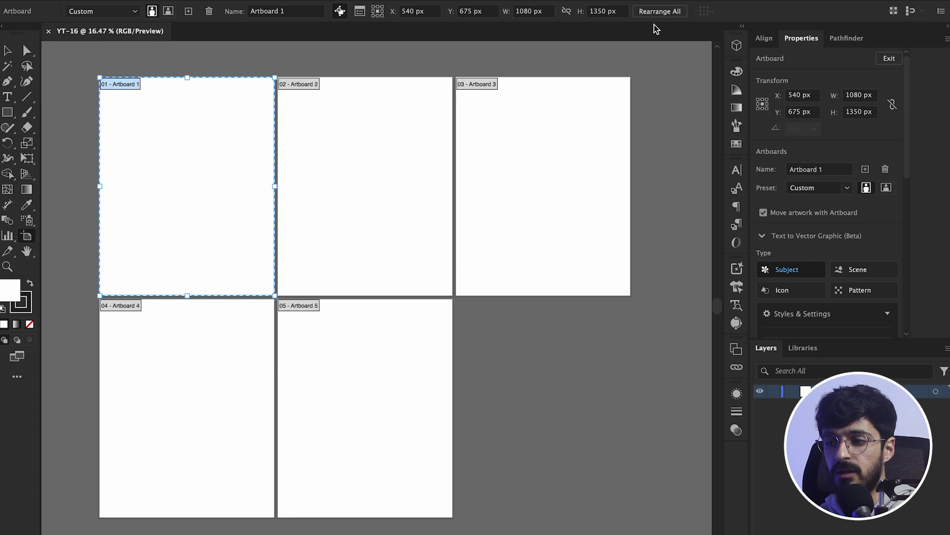
pyautogui.click(674, 15)
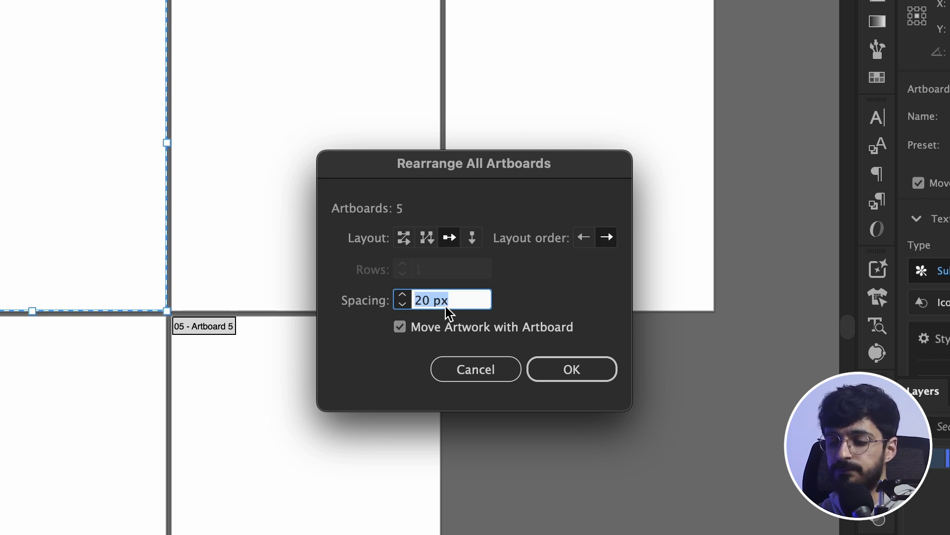
pyautogui.write('0')
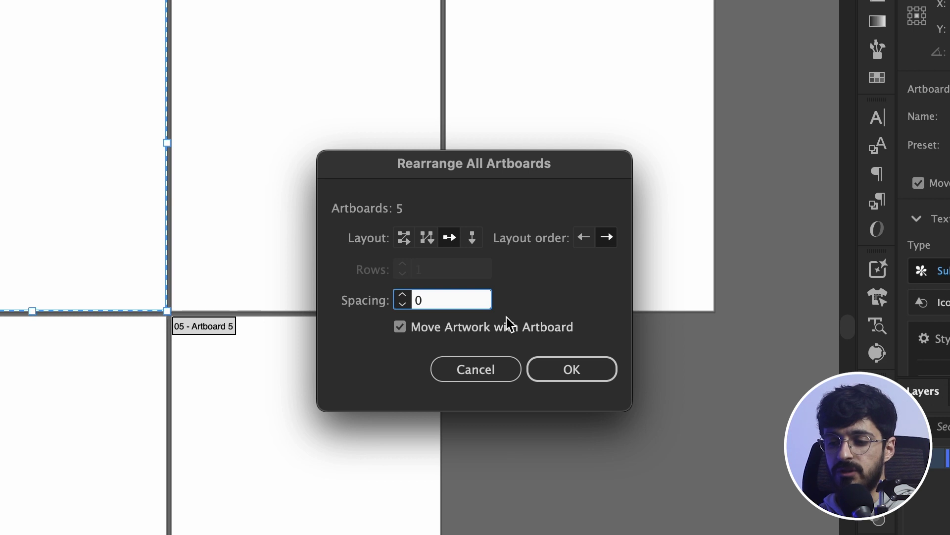
pyautogui.press('Return')
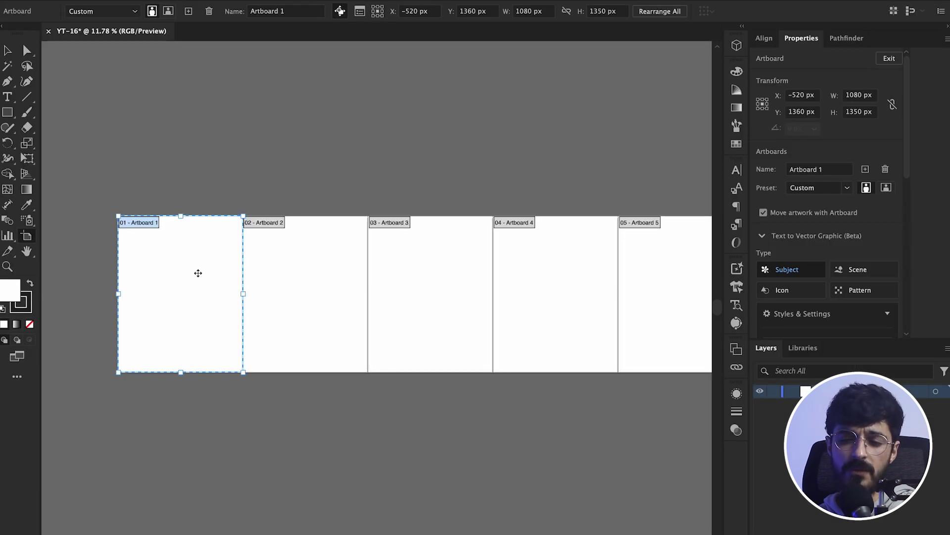
pyautogui.scroll(-2, 286, 269)
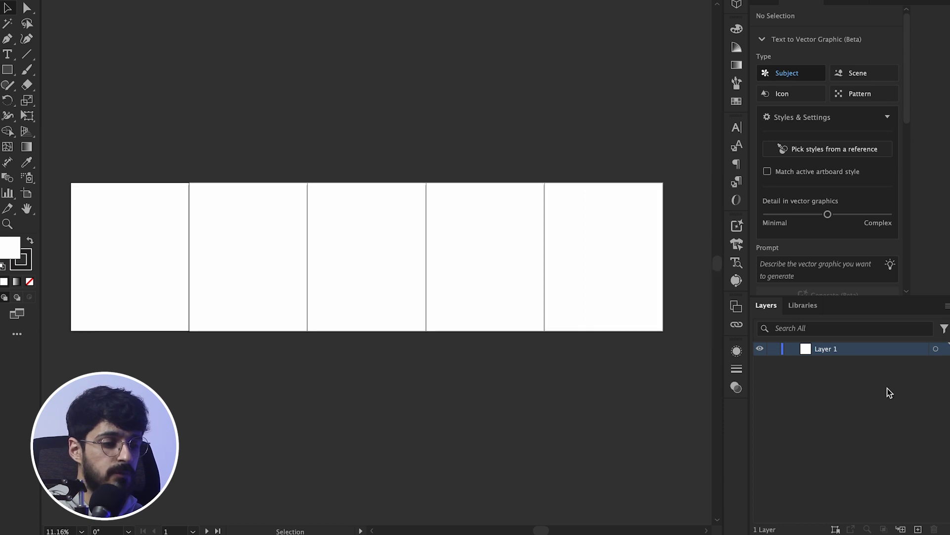
# Step: Add two new layers and rename Layer 1 to Background
pyautogui.click(919, 529)
pyautogui.click(919, 529)
pyautogui.click(918, 529)
pyautogui.doubleClick(842, 390)
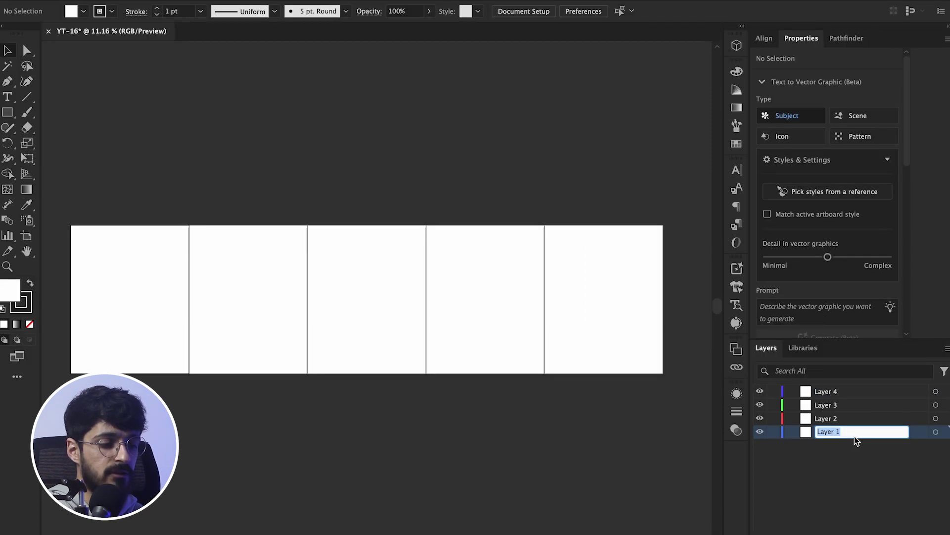
pyautogui.write('Background')
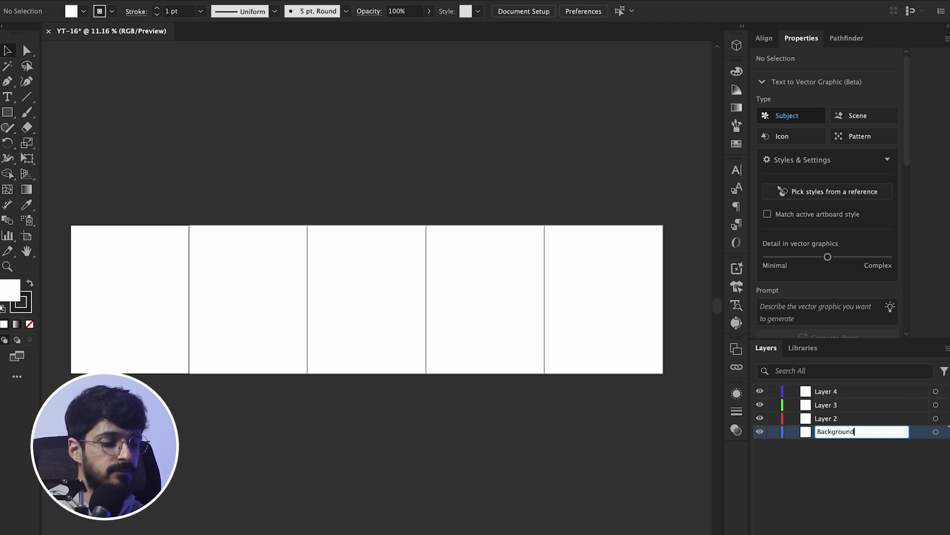
pyautogui.press('Return')
# Step: Rename the other layers IG Safe Area, Space Grid and Content
pyautogui.doubleClick(835, 419)
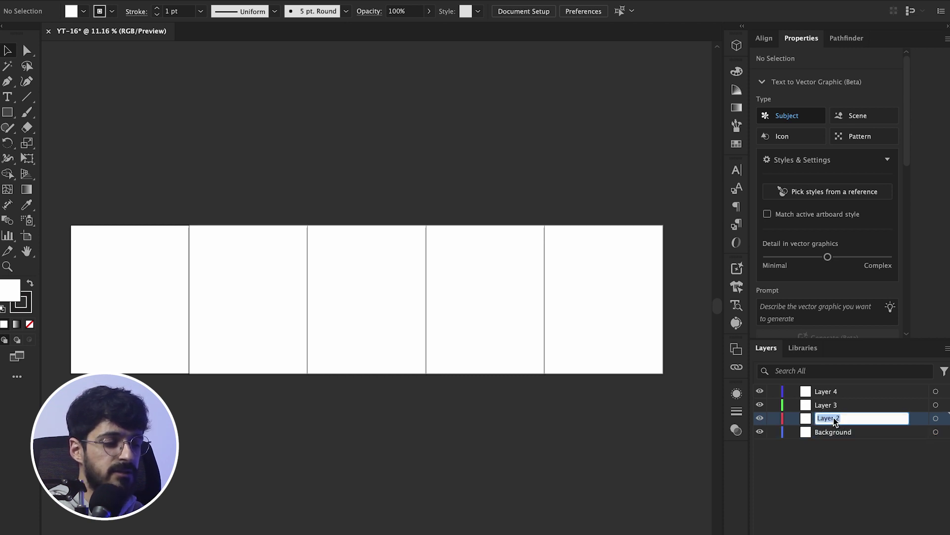
pyautogui.press('BackSpace')
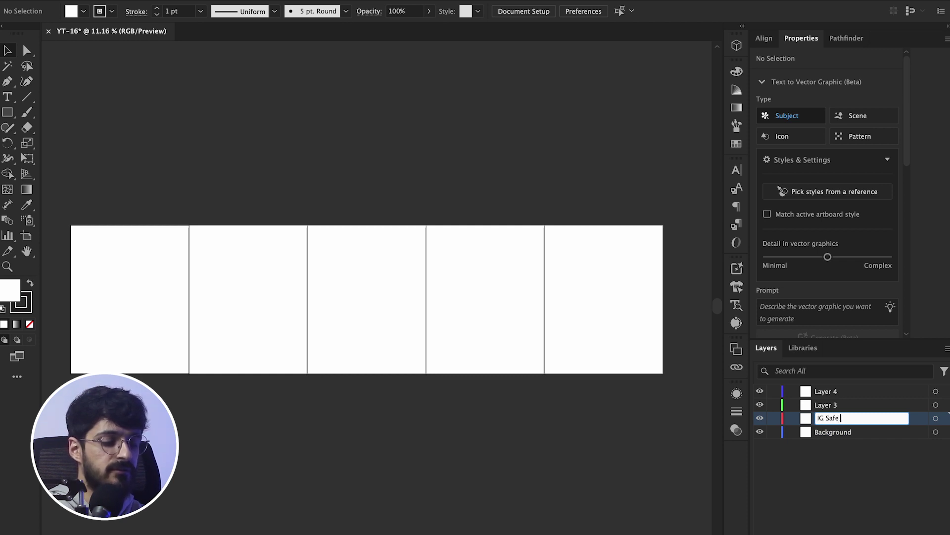
pyautogui.press('Return')
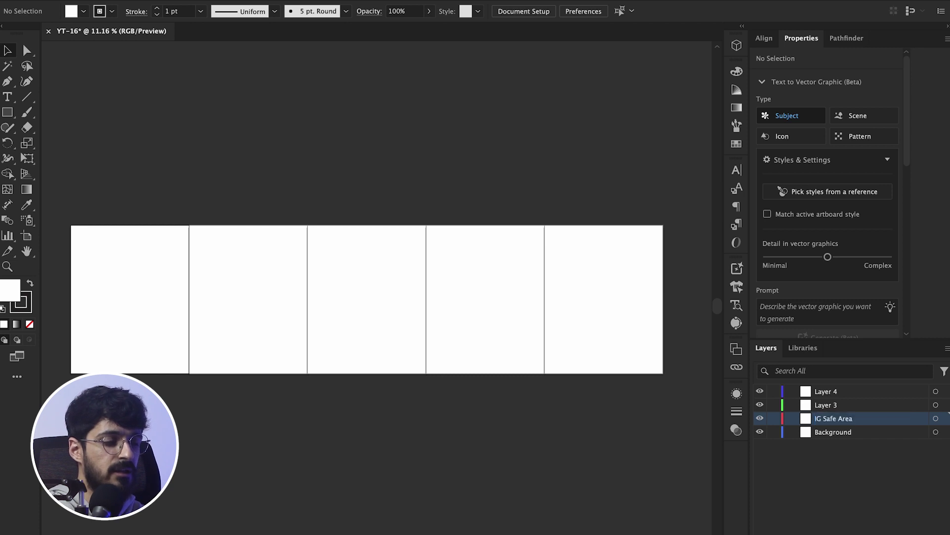
pyautogui.doubleClick(825, 406)
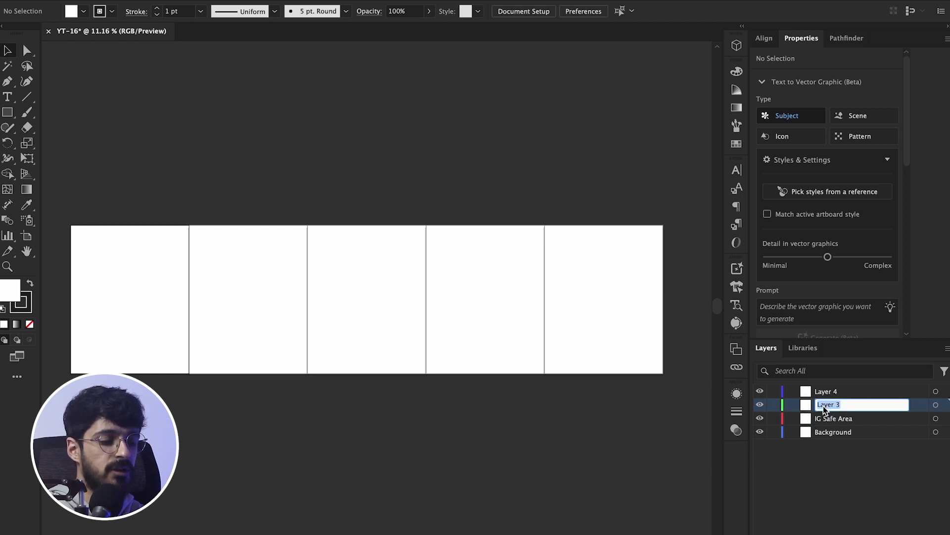
pyautogui.write('C')
pyautogui.write('pace ')
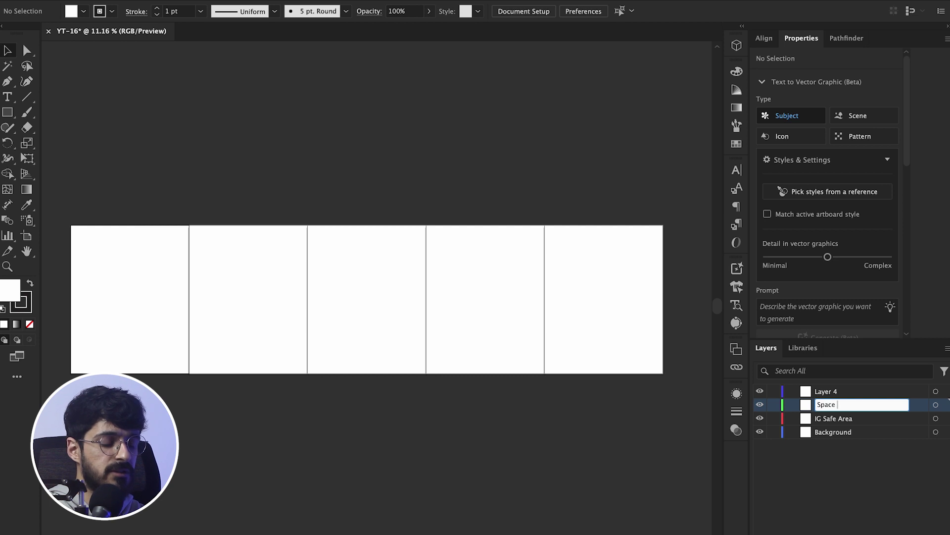
pyautogui.write('Grid')
pyautogui.hotkey('shift', 'Tab')
pyautogui.write('C')
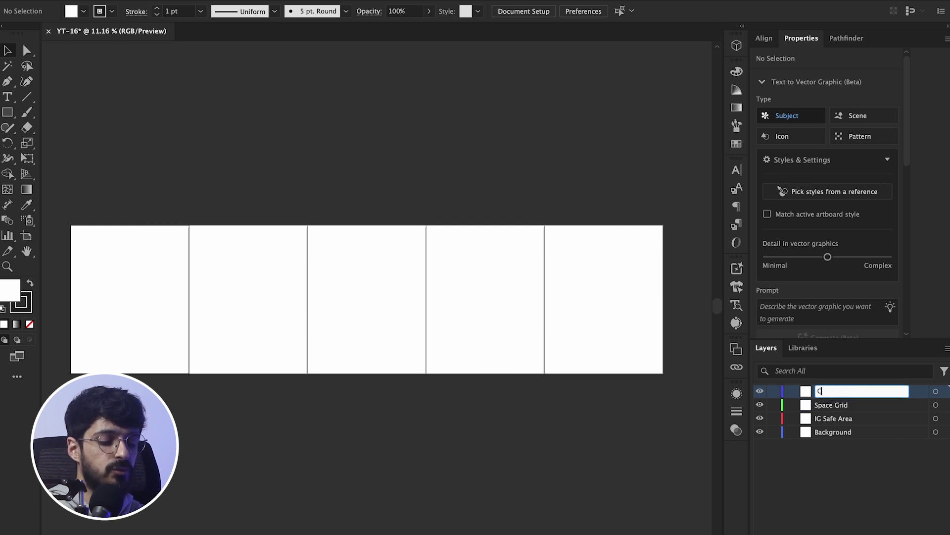
pyautogui.write('ontent')
pyautogui.press('Return')
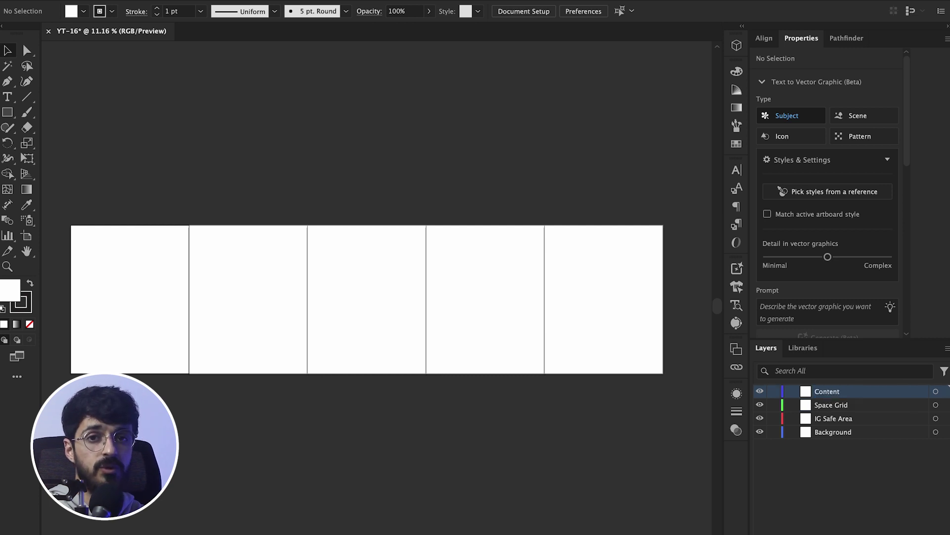
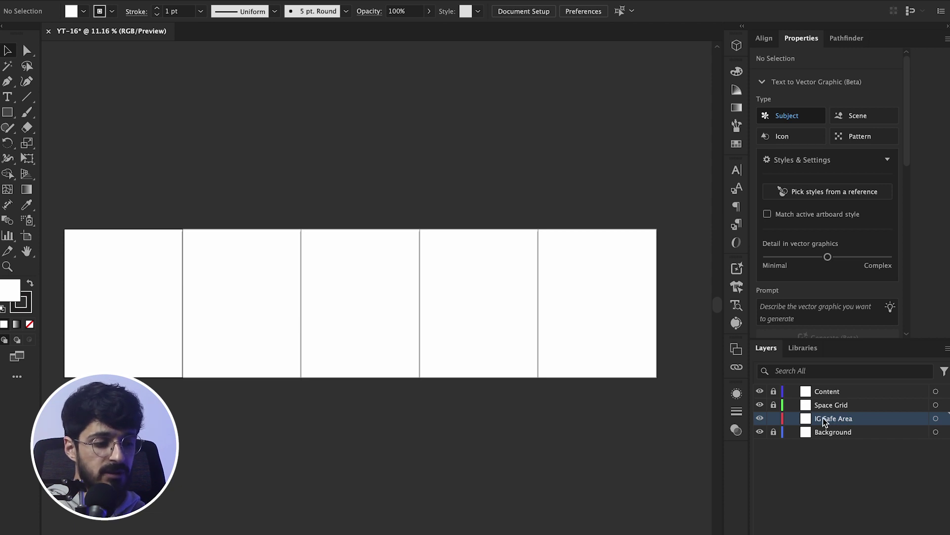
# Step: Pick the Rectangle tool to start drawing on the IG Safe Area layer
pyautogui.click(9, 115)
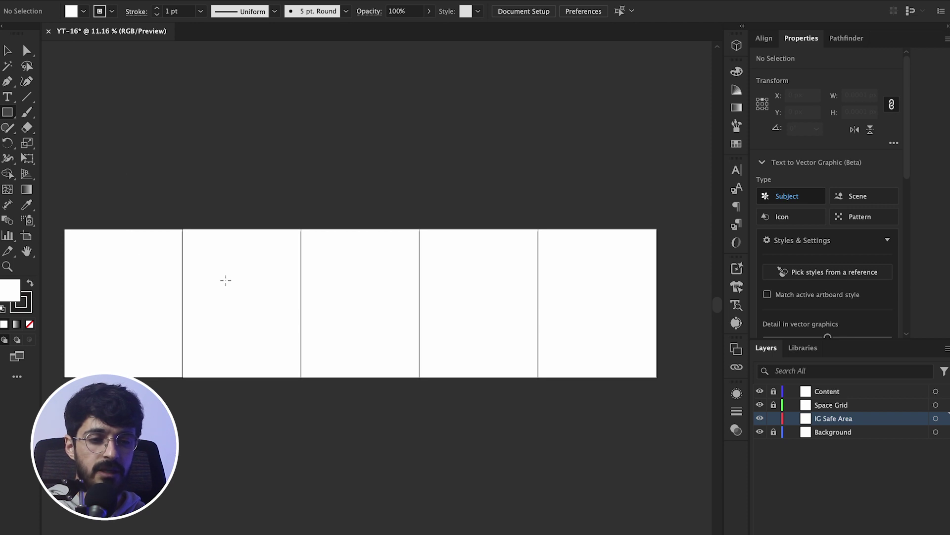
# Step: Create a 1080 × 1080 px square on the IG Safe Area layer
pyautogui.click(242, 198)
pyautogui.moveTo(504, 245); pyautogui.dragTo(363, 233)
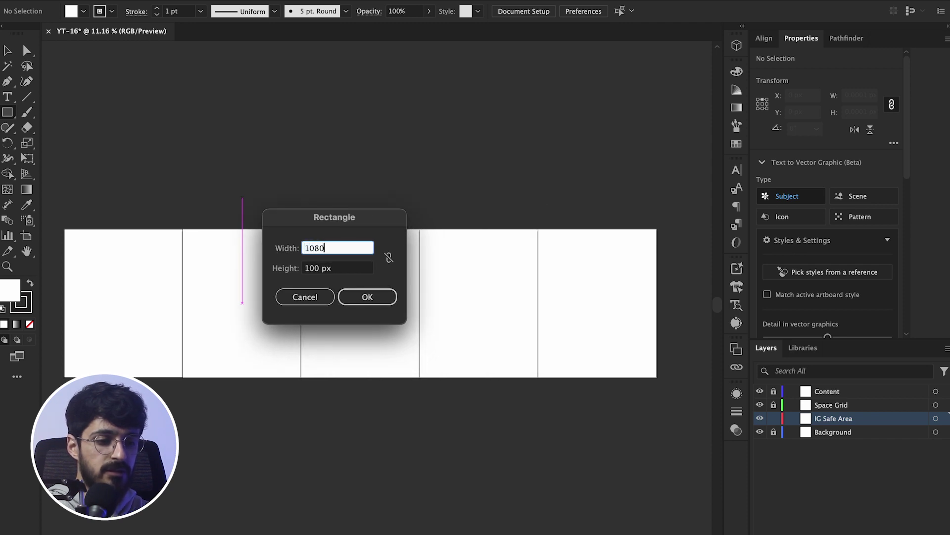
pyautogui.press('Tab')
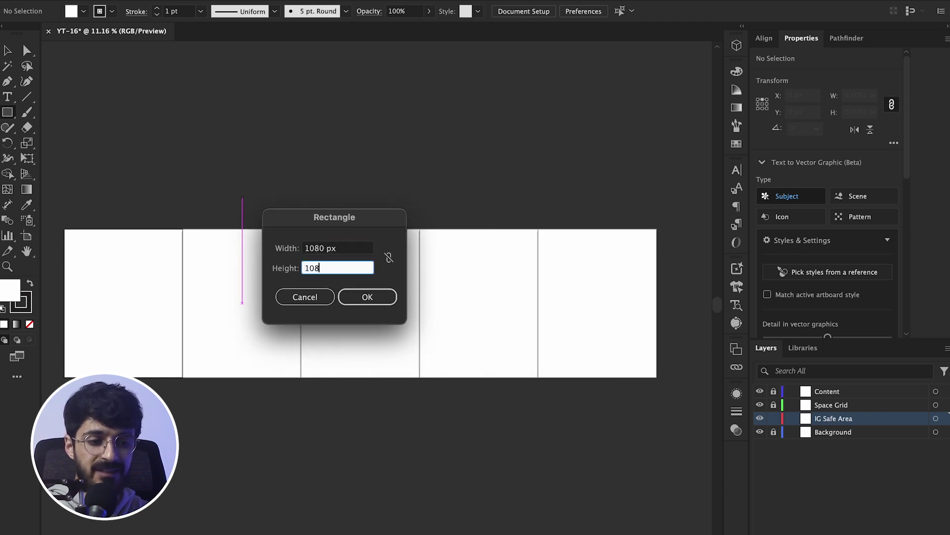
pyautogui.write('1080')
pyautogui.click(384, 300)
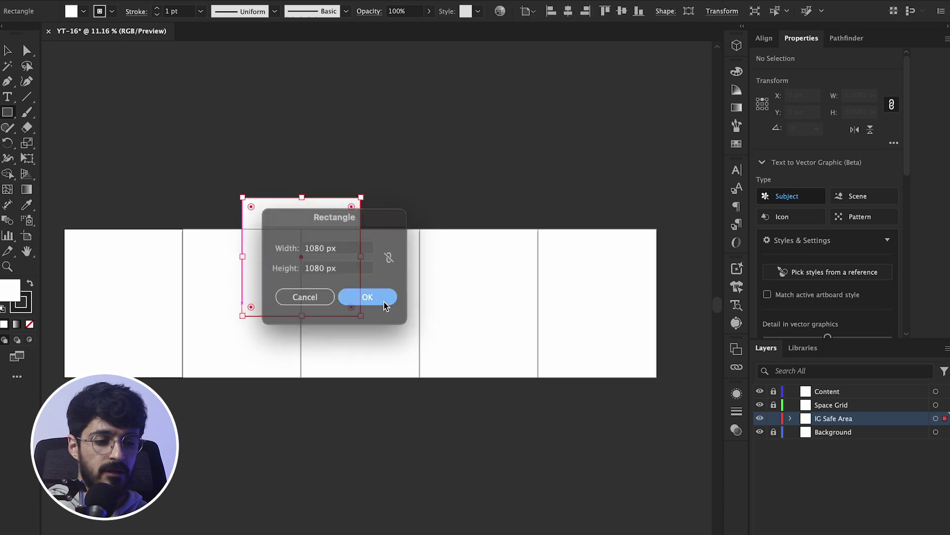
# Step: Remove the square's stroke and give it an EA6E6E red fill
pyautogui.click(30, 308)
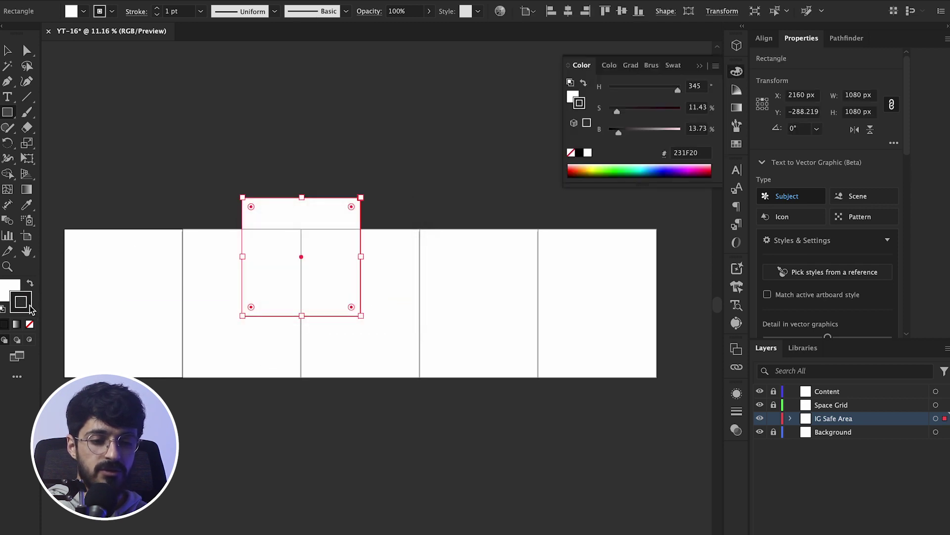
pyautogui.click(29, 325)
pyautogui.doubleClick(9, 290)
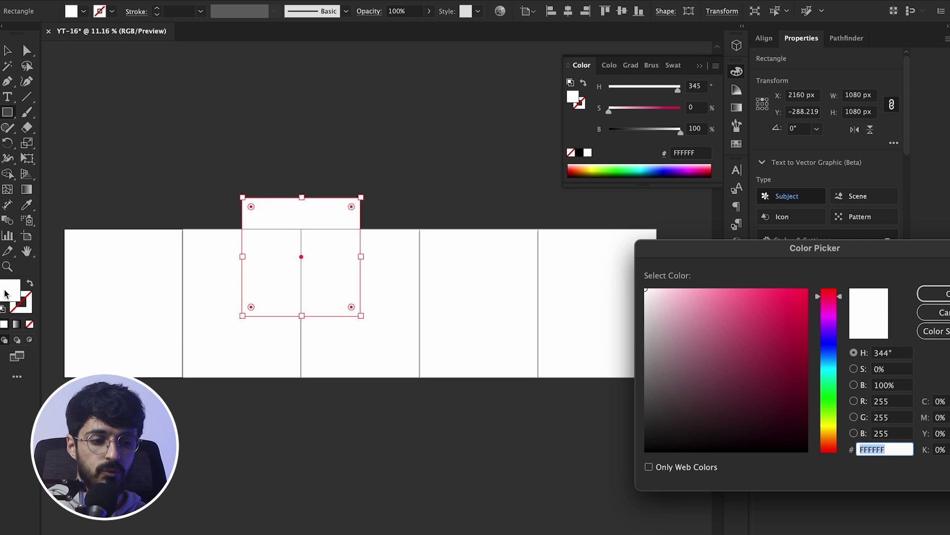
pyautogui.moveTo(719, 342); pyautogui.dragTo(733, 300)
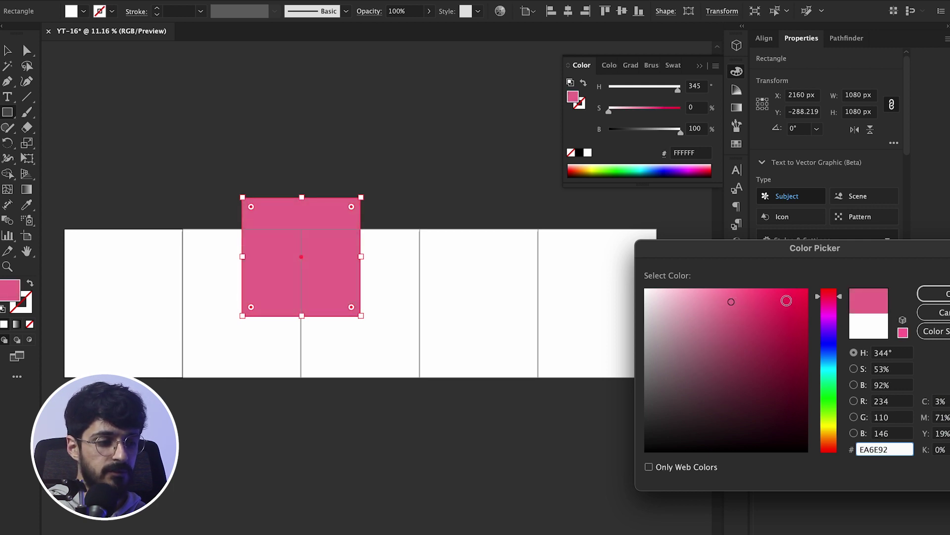
pyautogui.moveTo(834, 297); pyautogui.dragTo(834, 290)
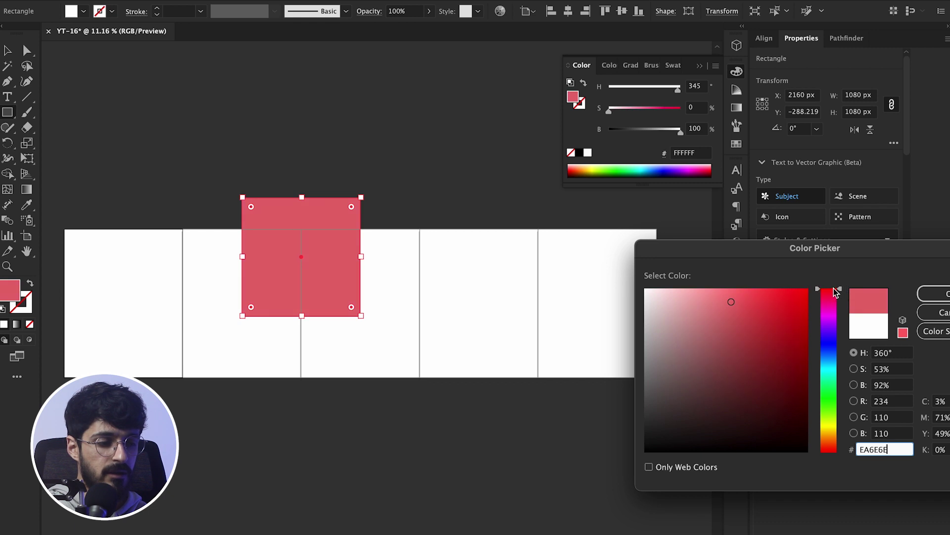
pyautogui.click(935, 293)
pyautogui.click(700, 65)
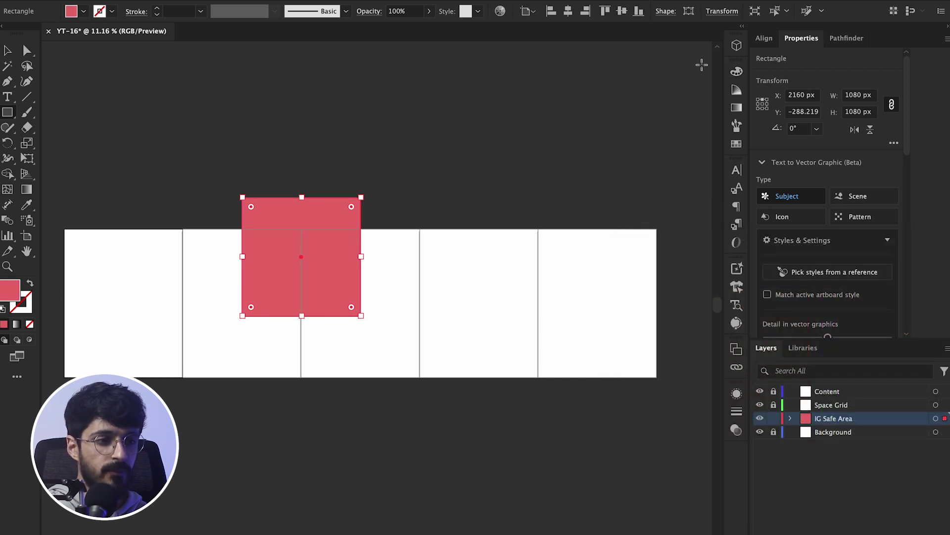
# Step: Set the red square's opacity to 80%
pyautogui.click(413, 12)
pyautogui.write('60')
pyautogui.press('Return')
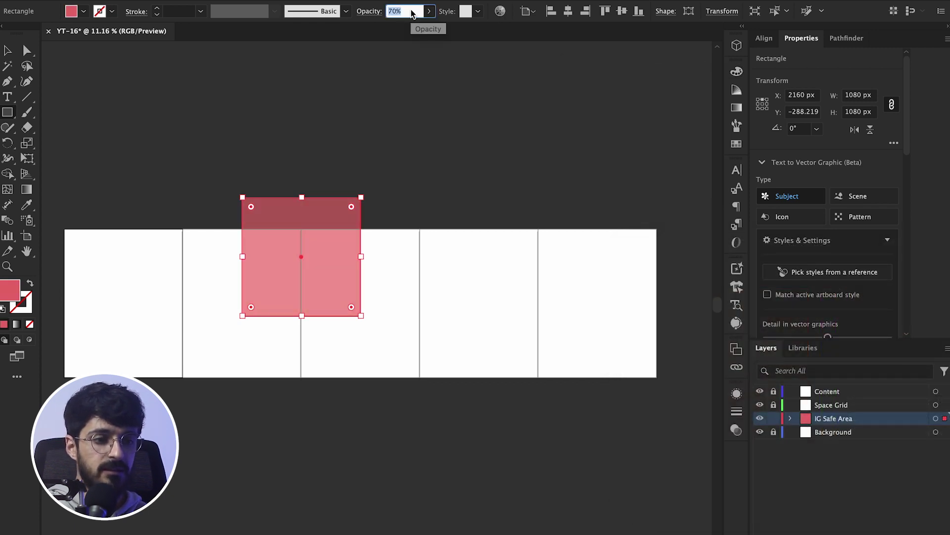
pyautogui.write('80')
pyautogui.press('Return')
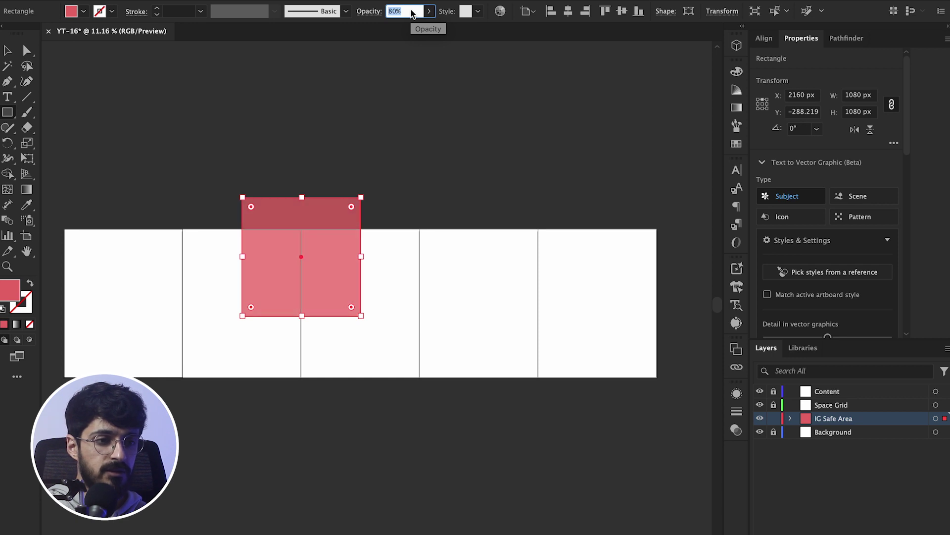
pyautogui.click(10, 51)
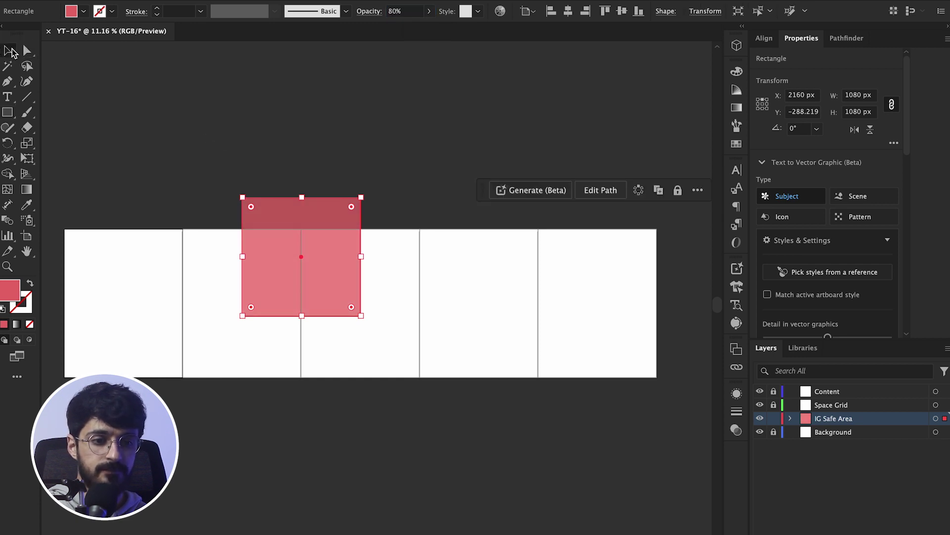
# Step: Move the red square onto the first artboard, snapped to its left edge
pyautogui.moveTo(318, 227); pyautogui.dragTo(160, 272)
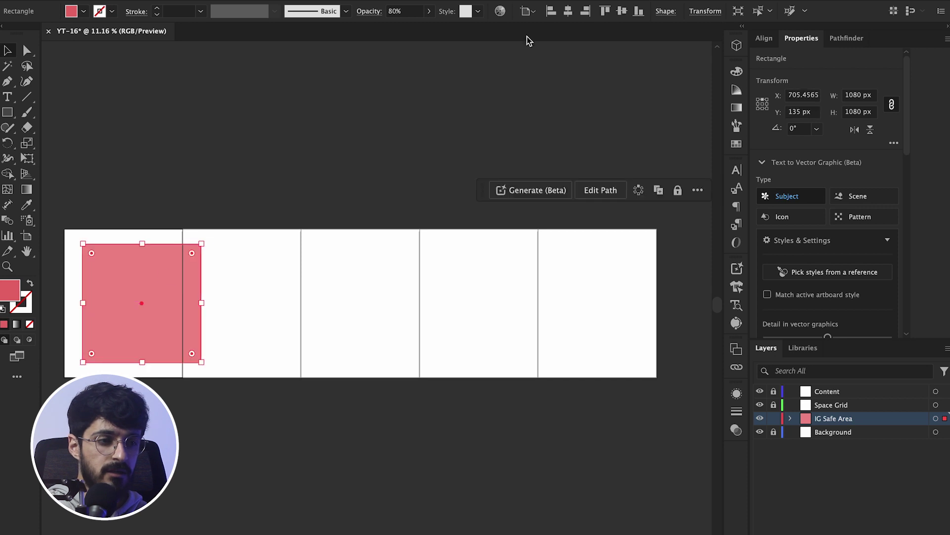
pyautogui.moveTo(166, 309); pyautogui.dragTo(149, 293)
pyautogui.click(134, 242)
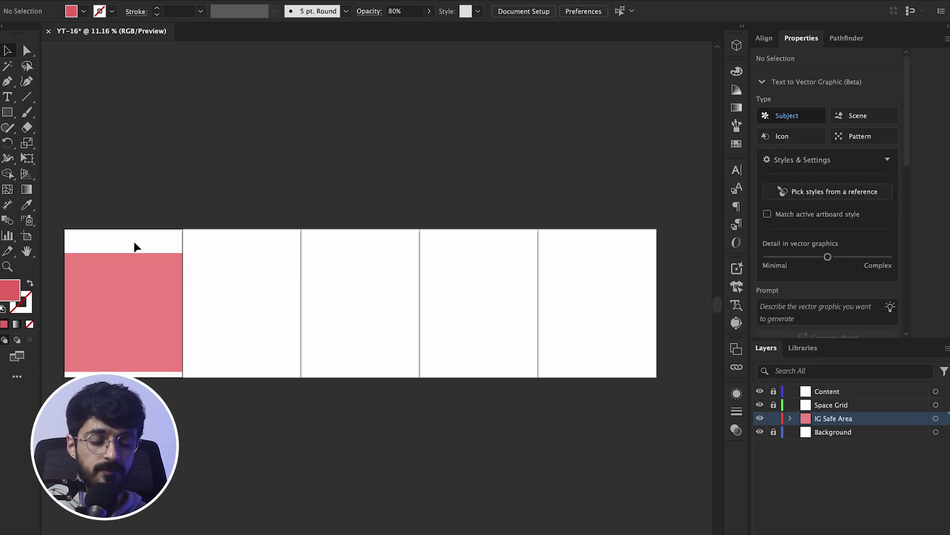
pyautogui.click(140, 284)
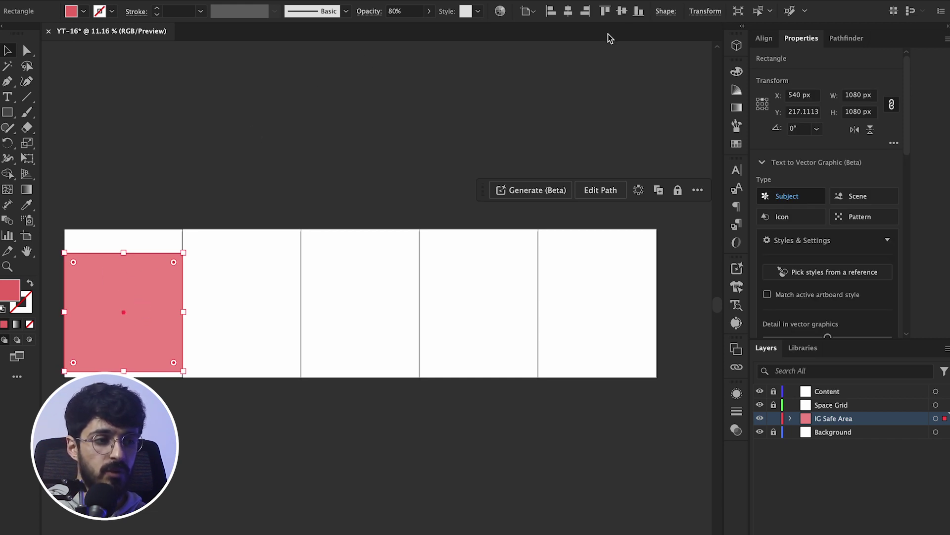
# Step: Centre the square vertically, widen it to 5400 px, and lock IG Safe Area
pyautogui.click(622, 12)
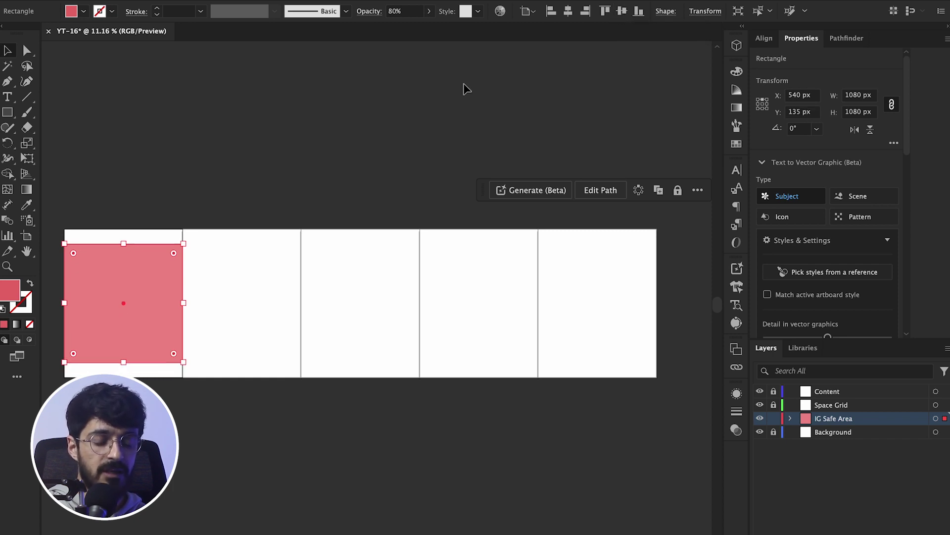
pyautogui.moveTo(187, 302); pyautogui.dragTo(657, 327)
pyautogui.click(774, 418)
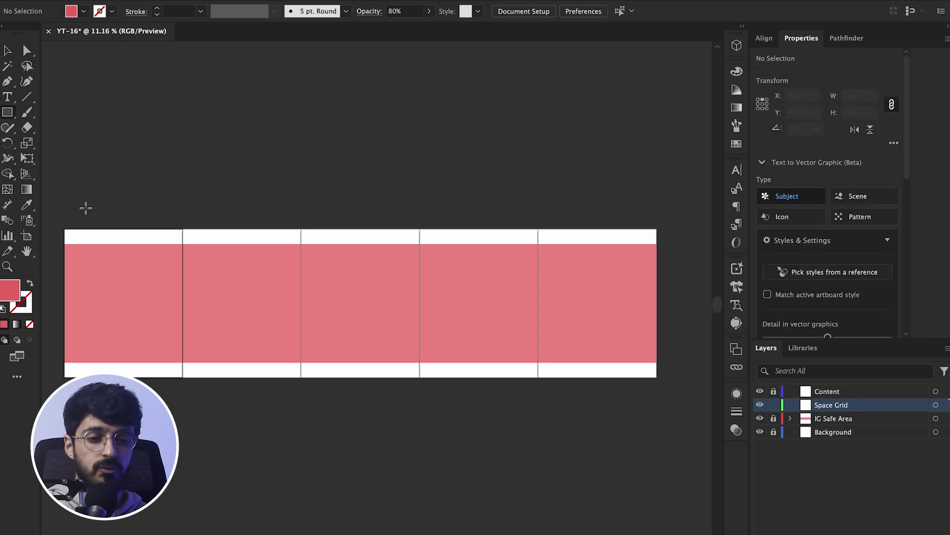
pyautogui.scroll(4, 86, 208)
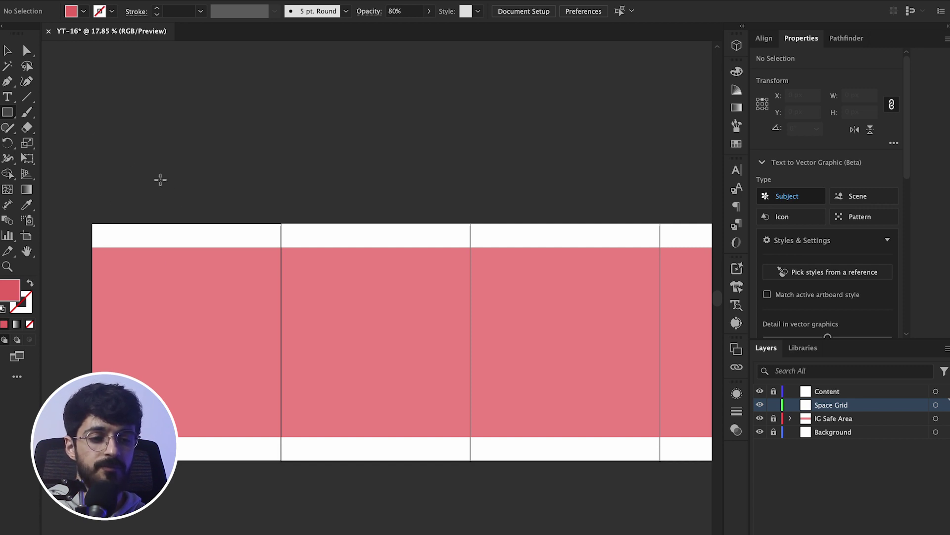
# Step: Draw a 100 × 100 px square on the Space Grid layer and select it
pyautogui.click(187, 167)
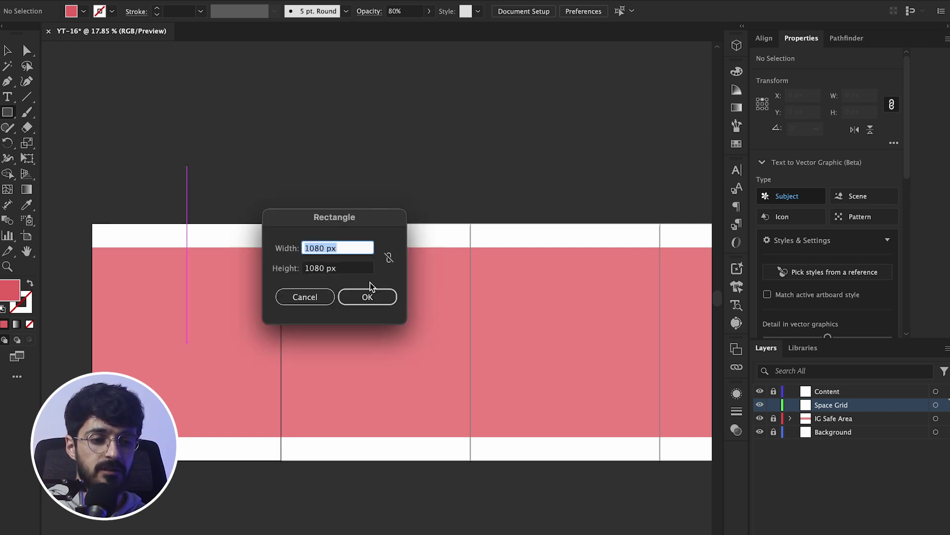
pyautogui.write('100')
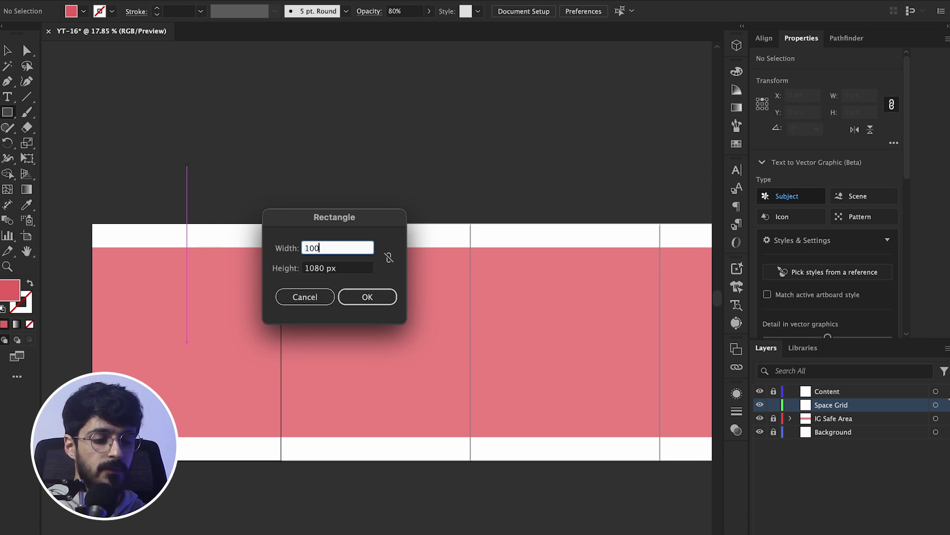
pyautogui.press('Tab')
pyautogui.write('1')
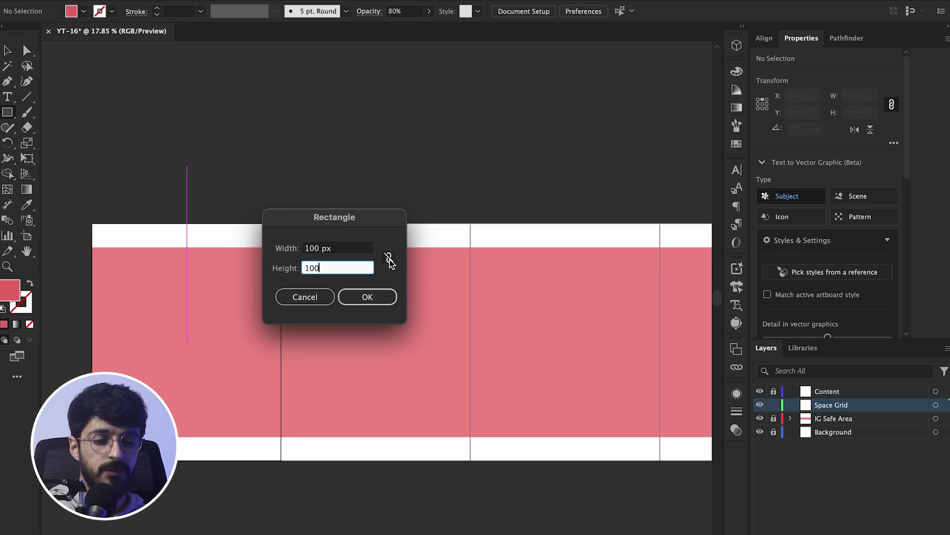
pyautogui.click(382, 297)
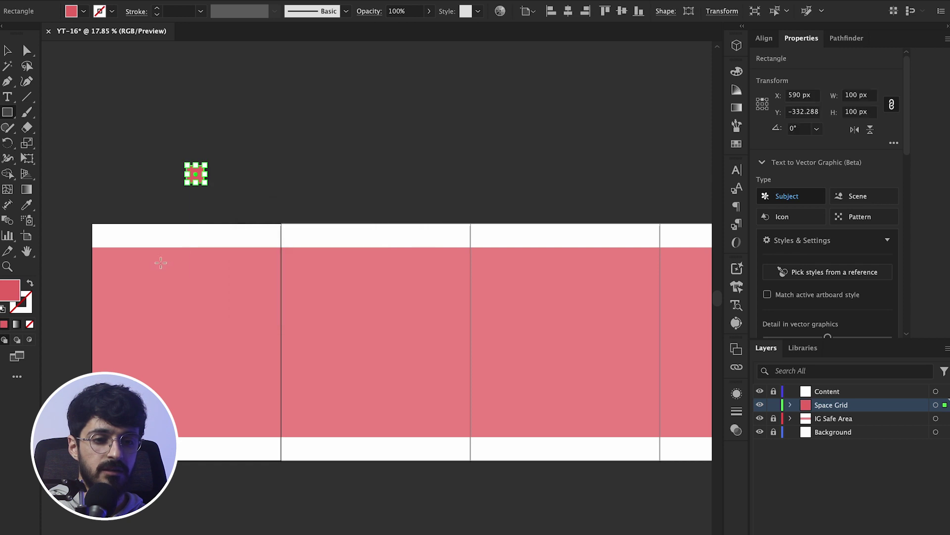
pyautogui.press('v')
pyautogui.click(132, 203)
pyautogui.scroll(3, 133, 203)
pyautogui.hscroll(-2, 133, 203)
pyautogui.scroll(-1, 133, 203)
pyautogui.click(278, 119)
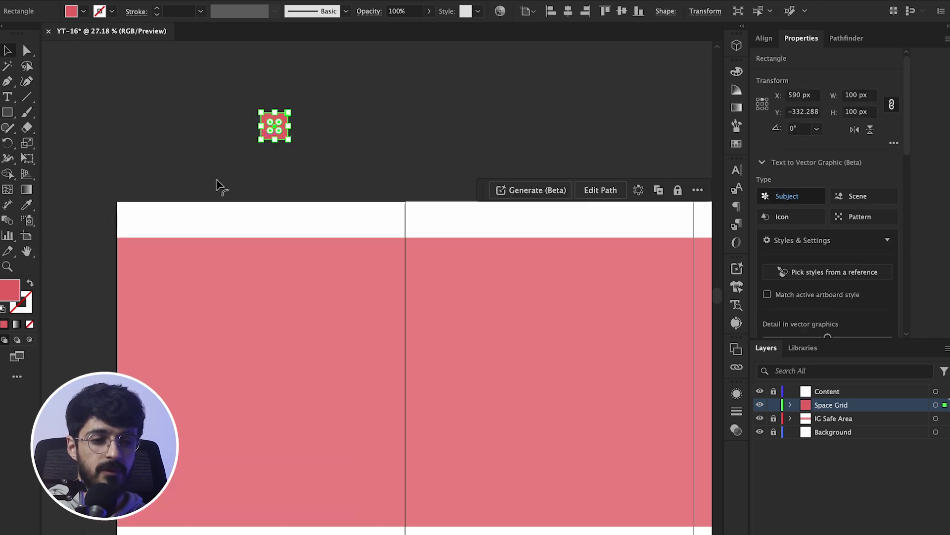
# Step: Fill the small square with 844C4C
pyautogui.doubleClick(7, 291)
pyautogui.write('844C4C')
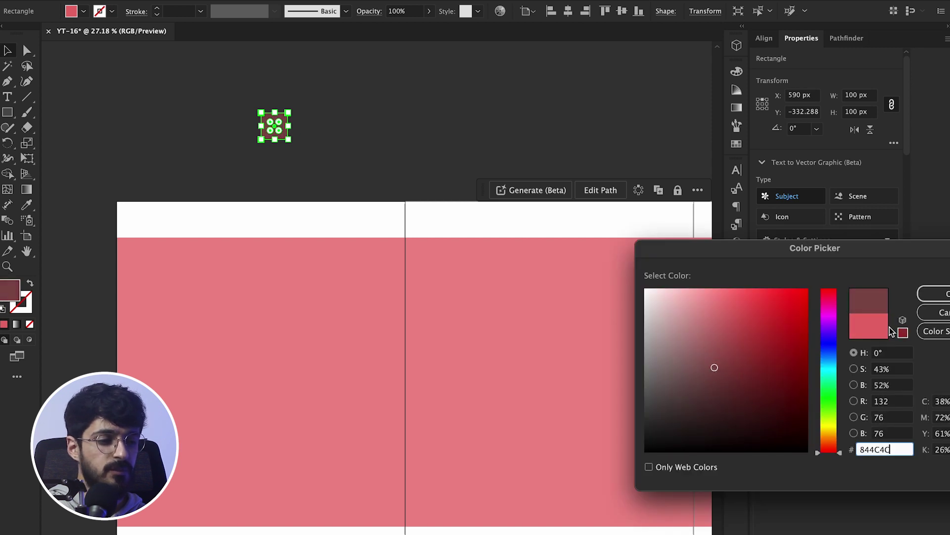
pyautogui.click(934, 294)
pyautogui.click(379, 180)
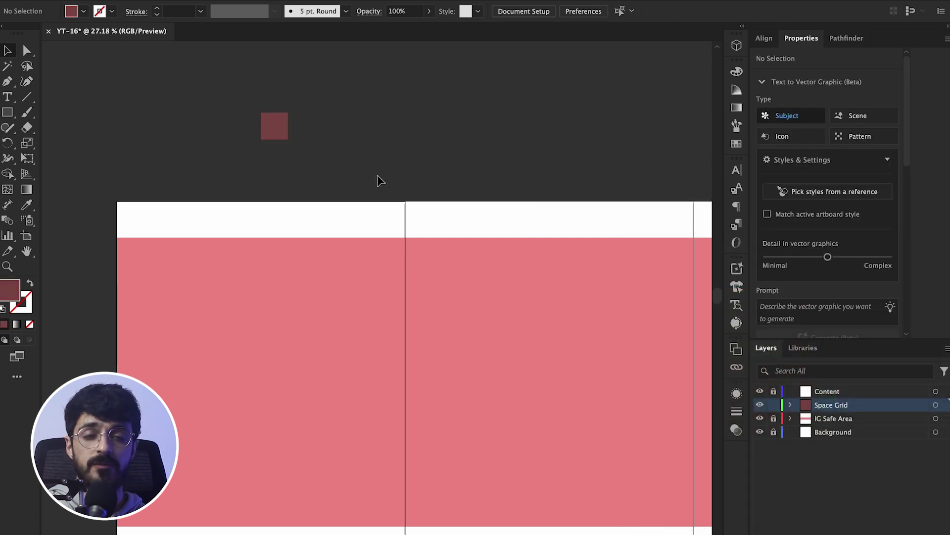
# Step: Snap the dark square into the first artboard's top-left corner and show rulers
pyautogui.scroll(-2, 302, 169)
pyautogui.hscroll(-3, 302, 170)
pyautogui.moveTo(347, 86); pyautogui.dragTo(230, 197)
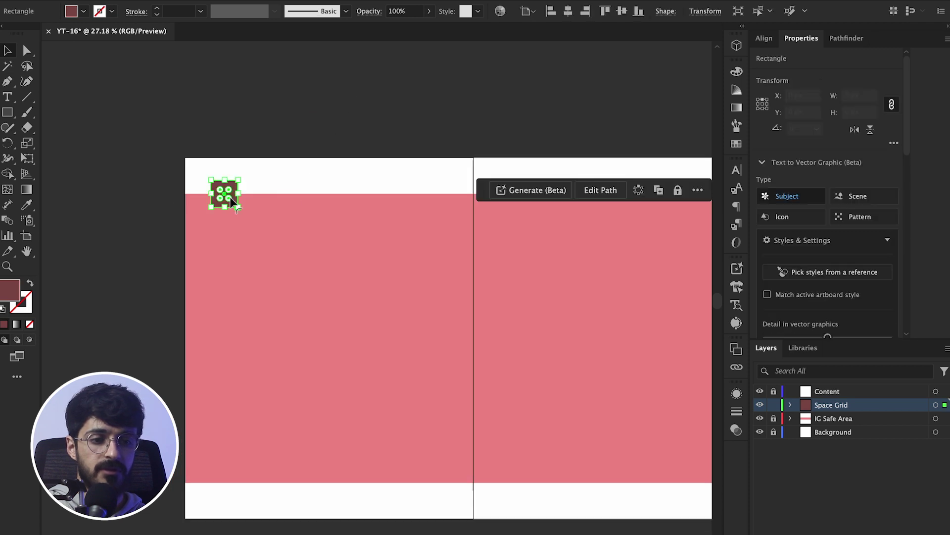
pyautogui.scroll(5, 230, 197)
pyautogui.hscroll(-3, 230, 198)
pyautogui.scroll(2, 230, 197)
pyautogui.scroll(3, 229, 197)
pyautogui.scroll(3, 229, 197)
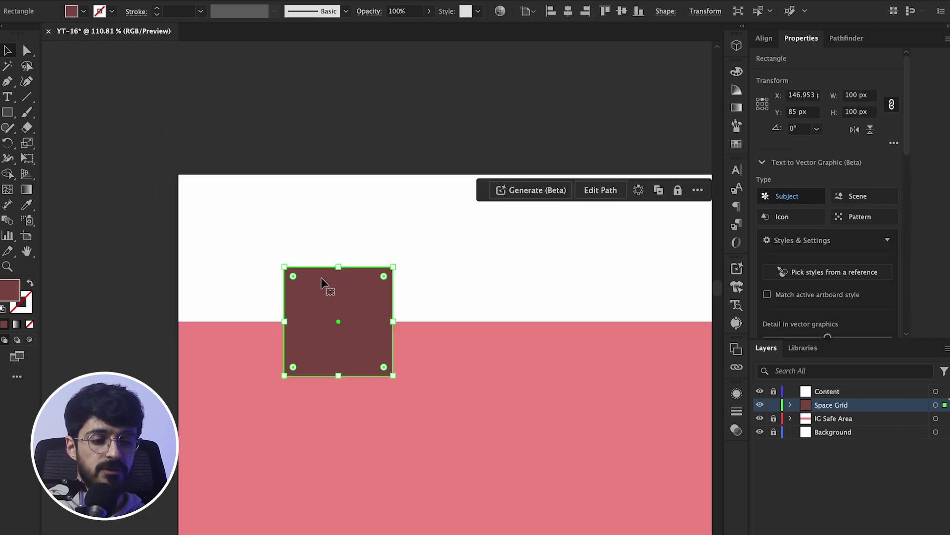
pyautogui.moveTo(352, 301); pyautogui.dragTo(246, 209)
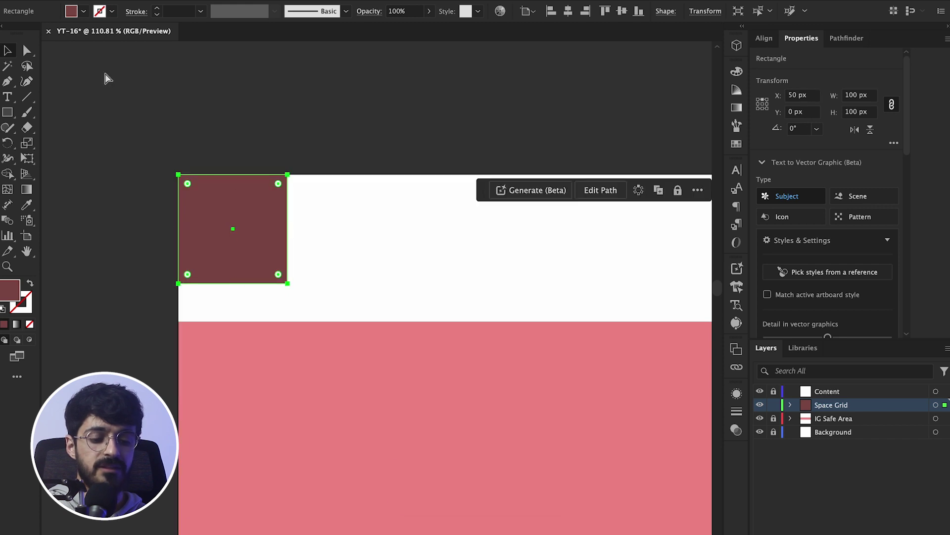
pyautogui.hotkey('ctrl', 'r')
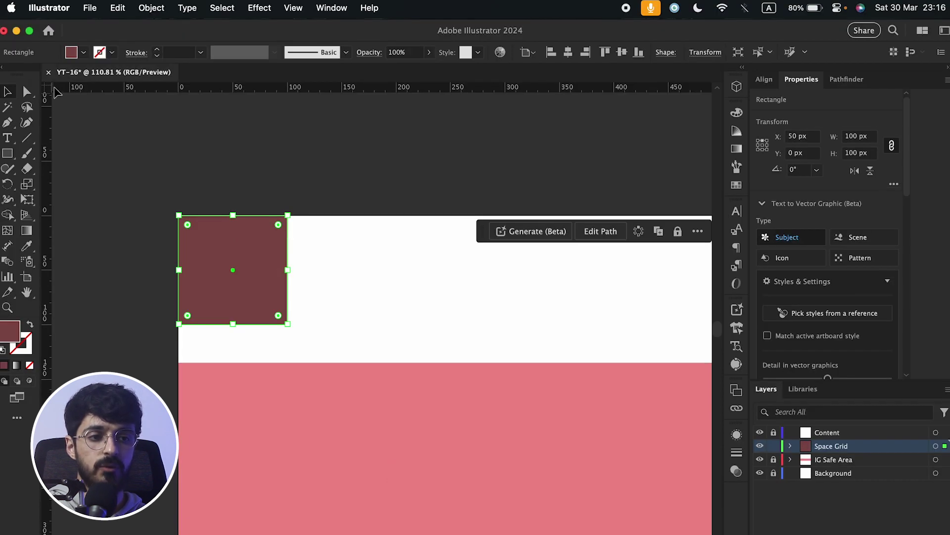
# Step: Add guides along the spacing square's right and bottom edges at the top-left corner
pyautogui.click(291, 7)
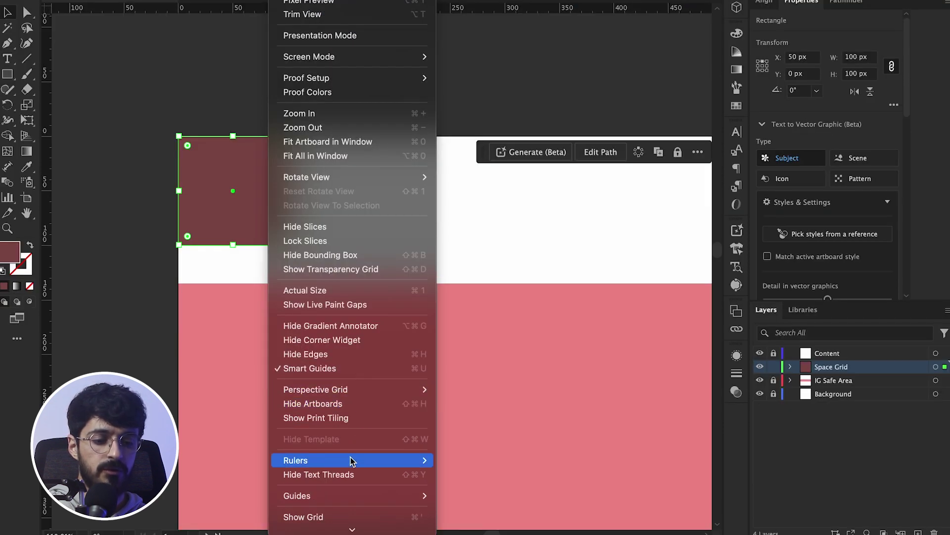
pyautogui.moveTo(352, 460)
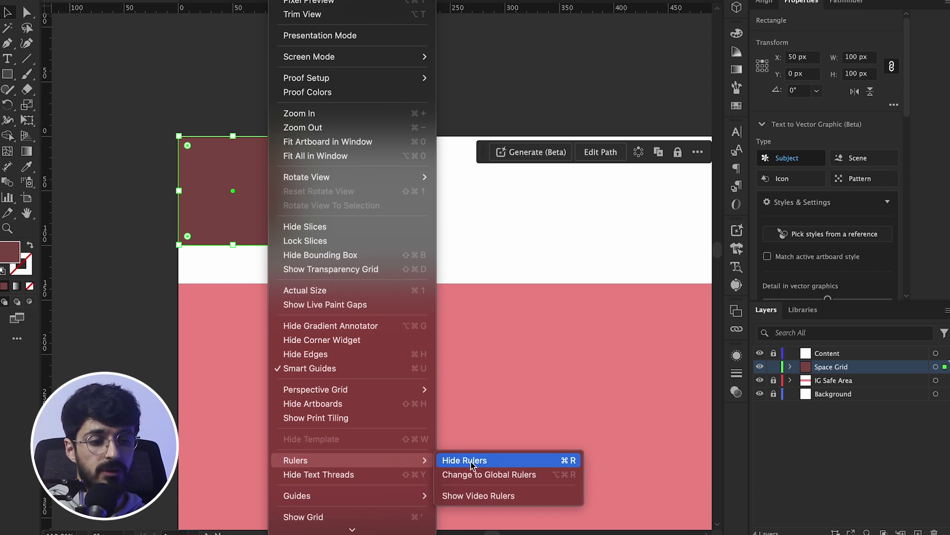
pyautogui.click(138, 277)
pyautogui.moveTo(47, 153); pyautogui.dragTo(297, 139)
pyautogui.moveTo(296, 177); pyautogui.dragTo(289, 176)
pyautogui.scroll(-3, 289, 155)
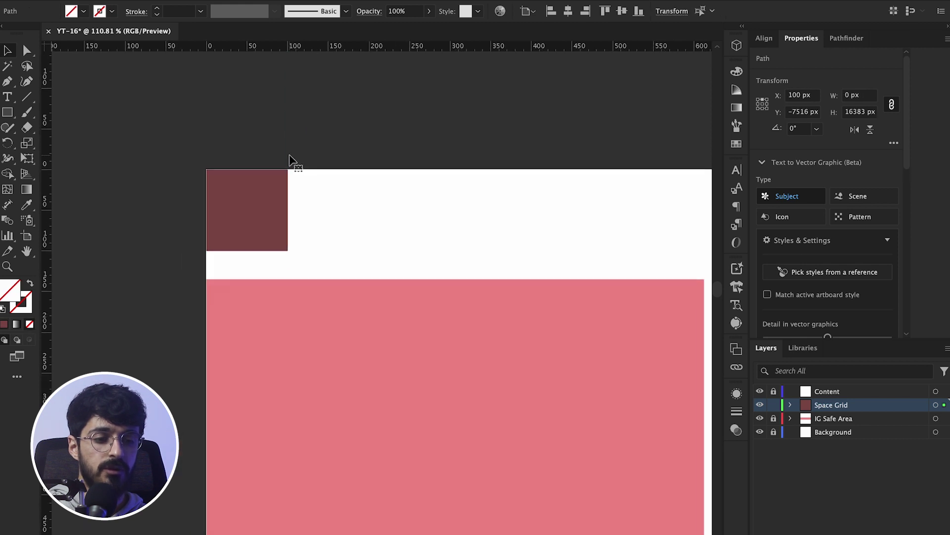
pyautogui.click(265, 209)
pyautogui.moveTo(344, 47); pyautogui.dragTo(281, 248)
pyautogui.scroll(-6, 281, 249)
pyautogui.scroll(-2, 281, 249)
pyautogui.scroll(5, 233, 454)
pyautogui.scroll(-3, 233, 454)
pyautogui.scroll(10, 243, 376)
# Step: Move the square to the bottom-left corner and add a guide along its top edge
pyautogui.click(245, 313)
pyautogui.press('super+x')
pyautogui.scroll(-12, 244, 287)
pyautogui.press('super+v')
pyautogui.scroll(5, 301, 401)
pyautogui.moveTo(456, 243); pyautogui.dragTo(232, 358)
pyautogui.moveTo(47, 106); pyautogui.dragTo(296, 284)
pyautogui.press('super+z')
pyautogui.moveTo(267, 47); pyautogui.dragTo(295, 283)
pyautogui.scroll(-8, 295, 283)
pyautogui.scroll(6, 295, 283)
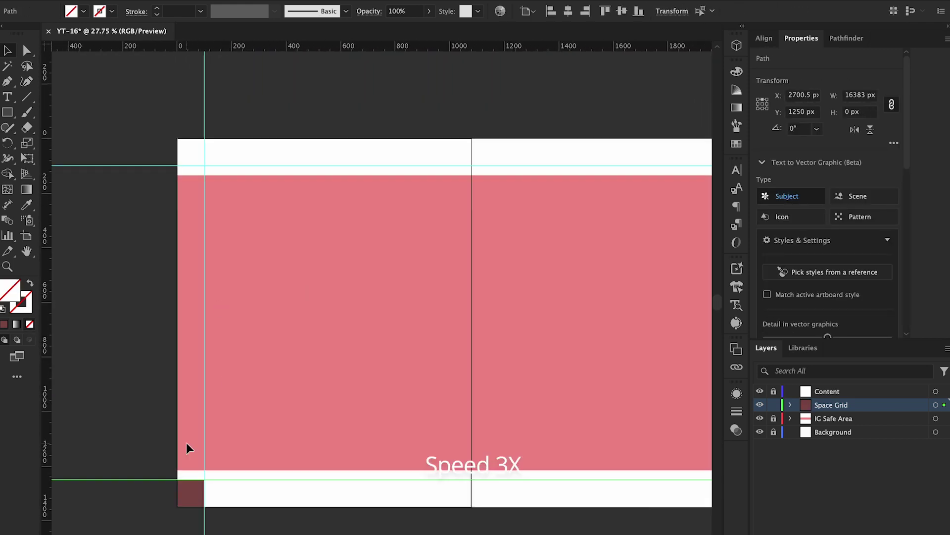
# Step: Move the square to the last artboard's bottom-right corner and add a guide at its left edge
pyautogui.click(191, 493)
pyautogui.press('super+x')
pyautogui.scroll(-3, 197, 504)
pyautogui.hscroll(15, 544, 388)
pyautogui.scroll(-5, 543, 388)
pyautogui.scroll(8, 384, 418)
pyautogui.press('super+v')
pyautogui.moveTo(408, 309); pyautogui.dragTo(460, 433)
pyautogui.moveTo(47, 213); pyautogui.dragTo(397, 396)
pyautogui.scroll(5, 398, 397)
pyautogui.scroll(-8, 398, 397)
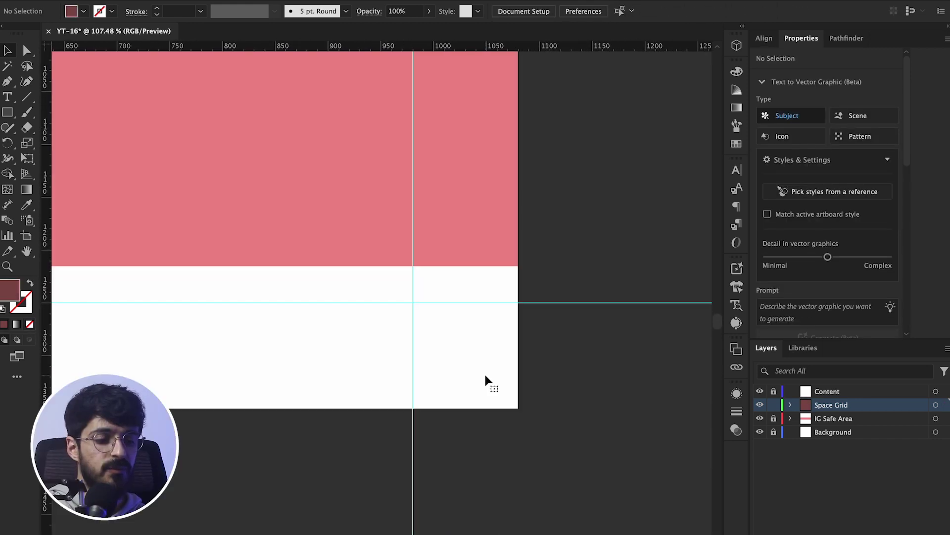
pyautogui.scroll(-8, 485, 375)
pyautogui.scroll(2, 485, 375)
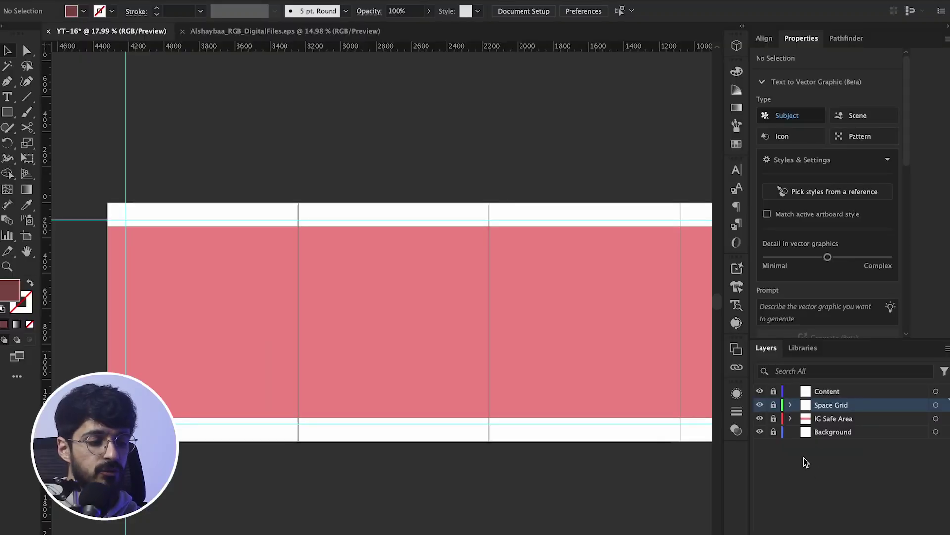
# Step: Hide IG Safe Area, then unlock Background and make it the active layer
pyautogui.click(760, 419)
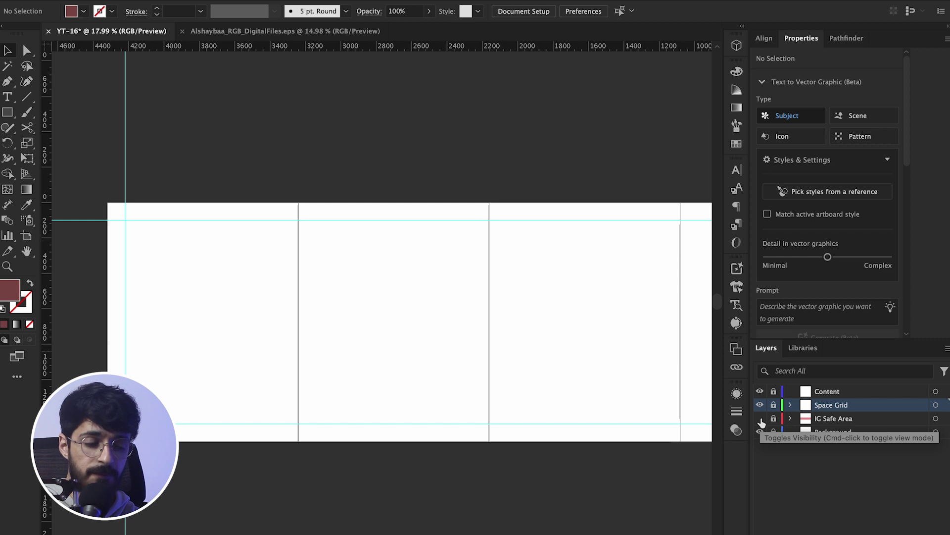
pyautogui.click(774, 433)
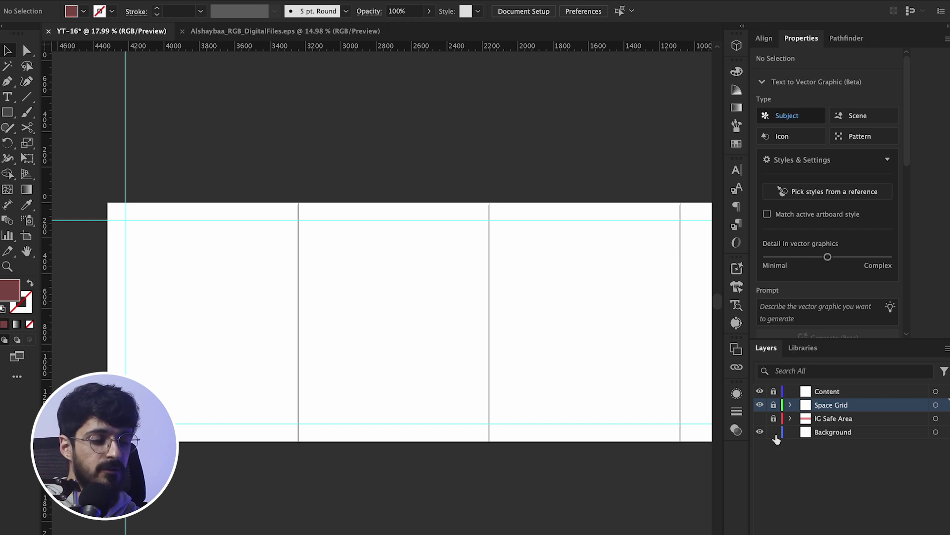
pyautogui.click(837, 436)
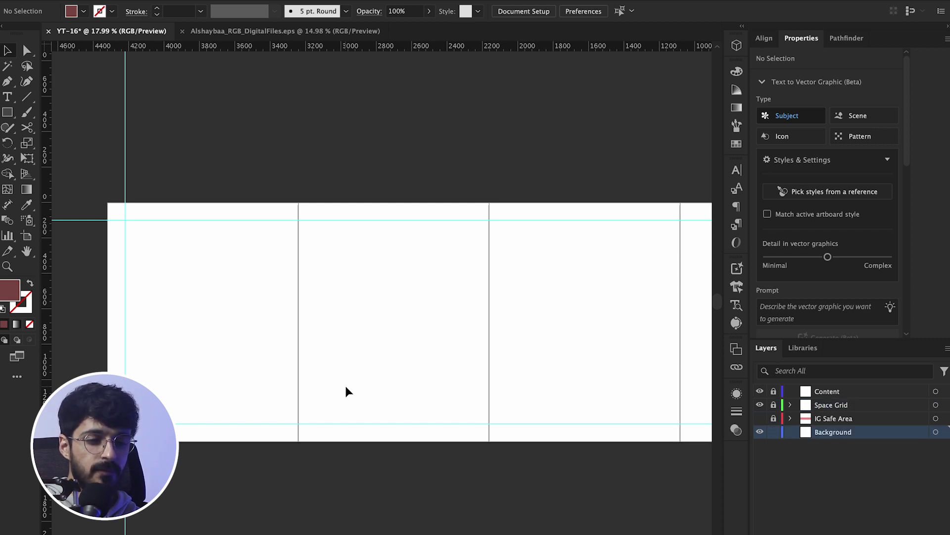
pyautogui.scroll(2, 346, 385)
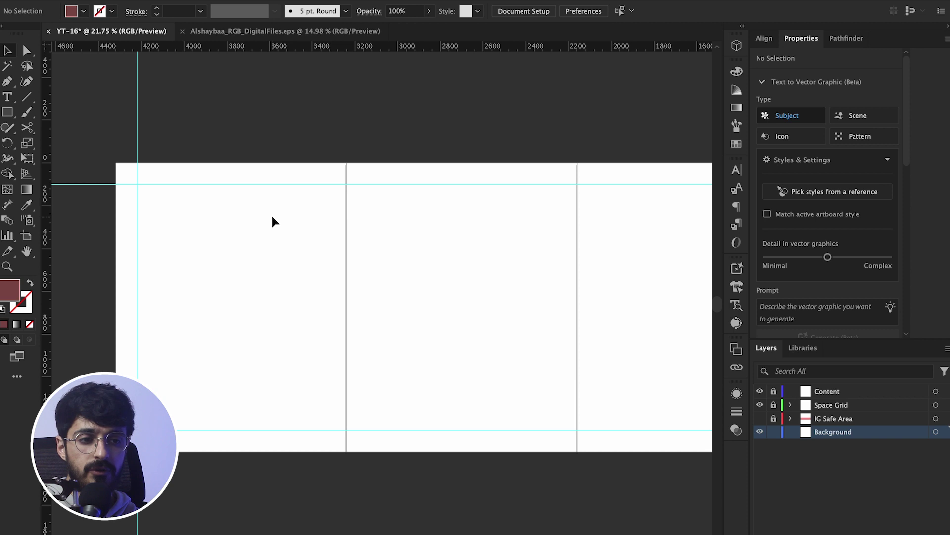
# Step: Copy the navy, gold and white leaf icons from the Alshaybaa brand file
pyautogui.click(277, 32)
pyautogui.click(505, 266)
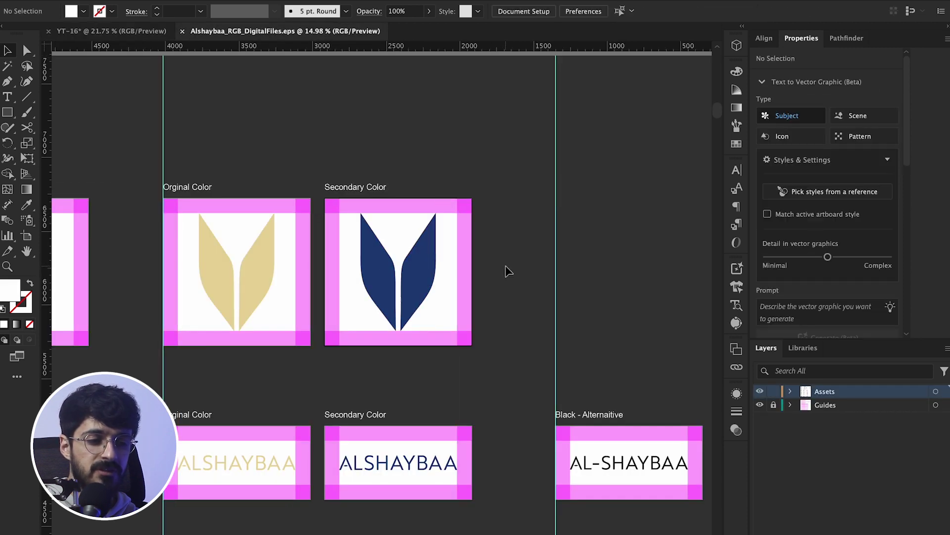
pyautogui.scroll(-2, 494, 286)
pyautogui.click(448, 210)
pyautogui.scroll(-3, 495, 271)
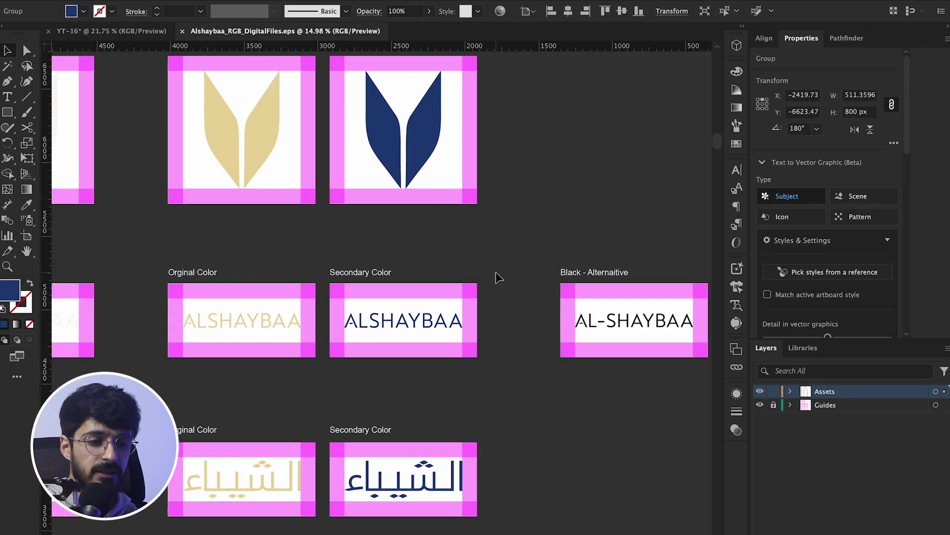
pyautogui.scroll(-5, 498, 277)
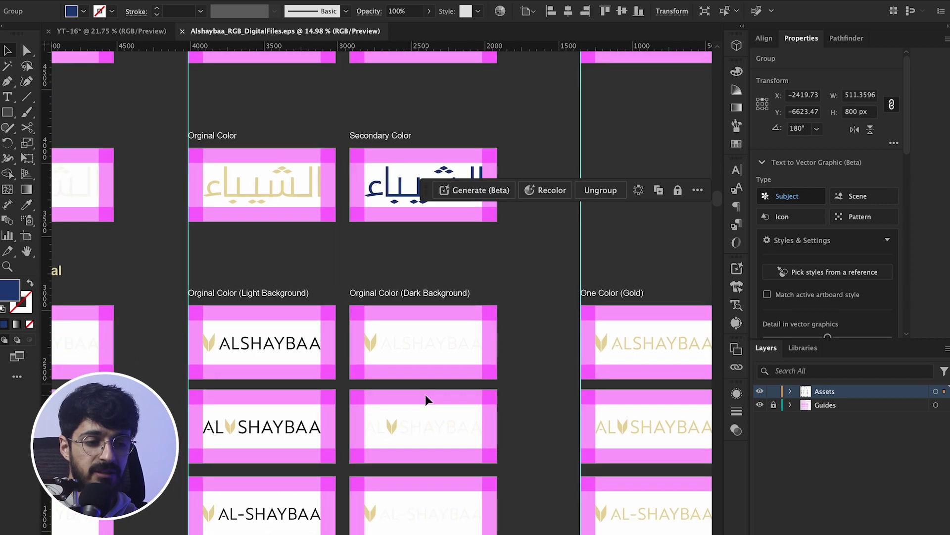
pyautogui.scroll(6, 426, 396)
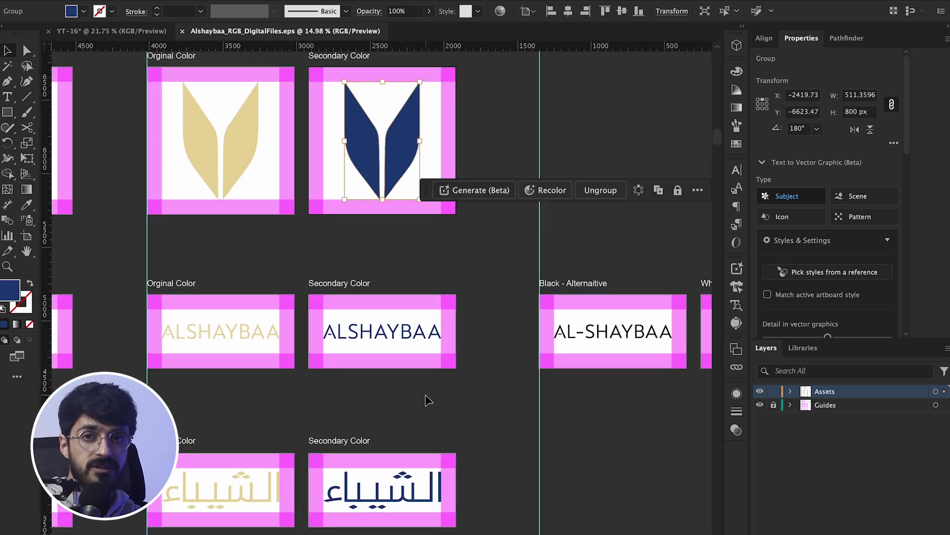
pyautogui.scroll(-4, 426, 396)
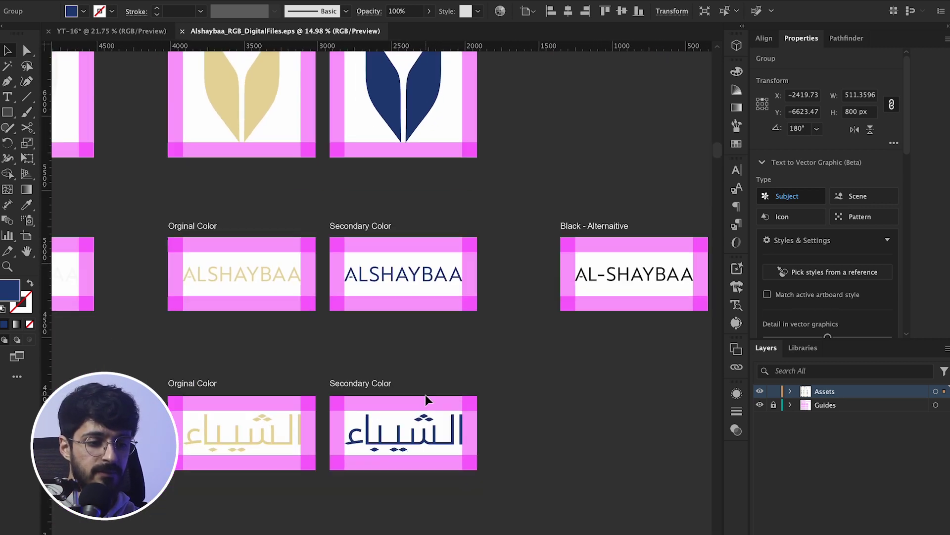
pyautogui.scroll(3, 426, 396)
pyautogui.scroll(-1, 426, 394)
pyautogui.scroll(3, 426, 394)
pyautogui.hscroll(-1, 426, 394)
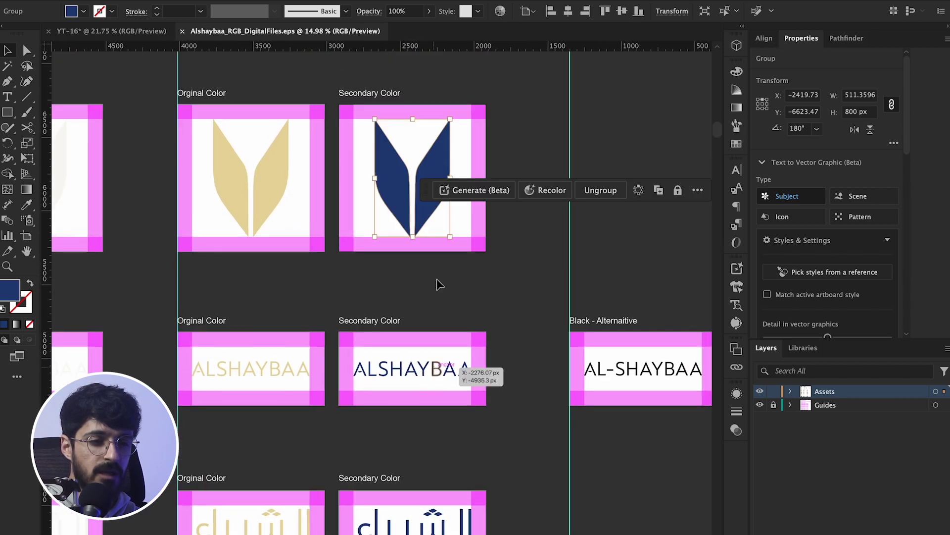
pyautogui.keyDown('shift'); pyautogui.click(279, 191); pyautogui.keyUp('shift')
pyautogui.hscroll(-5, 278, 193)
pyautogui.keyDown('shift'); pyautogui.click(218, 192); pyautogui.keyUp('shift')
pyautogui.press('super+c')
# Step: Paste the icons into the carousel, delete the gold one, and place navy below white
pyautogui.click(140, 31)
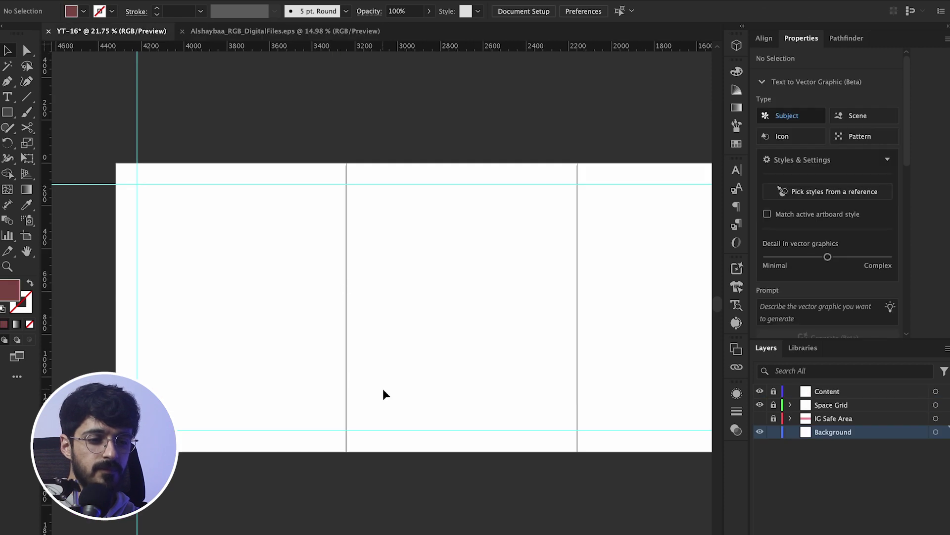
pyautogui.scroll(-6, 383, 388)
pyautogui.hscroll(-2, 382, 389)
pyautogui.press('super+v')
pyautogui.click(323, 235)
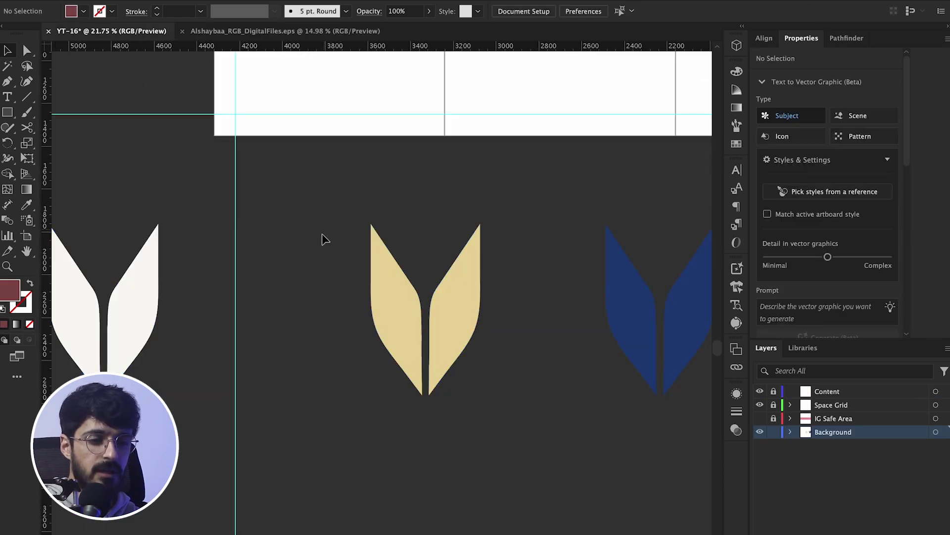
pyautogui.scroll(-3, 350, 253)
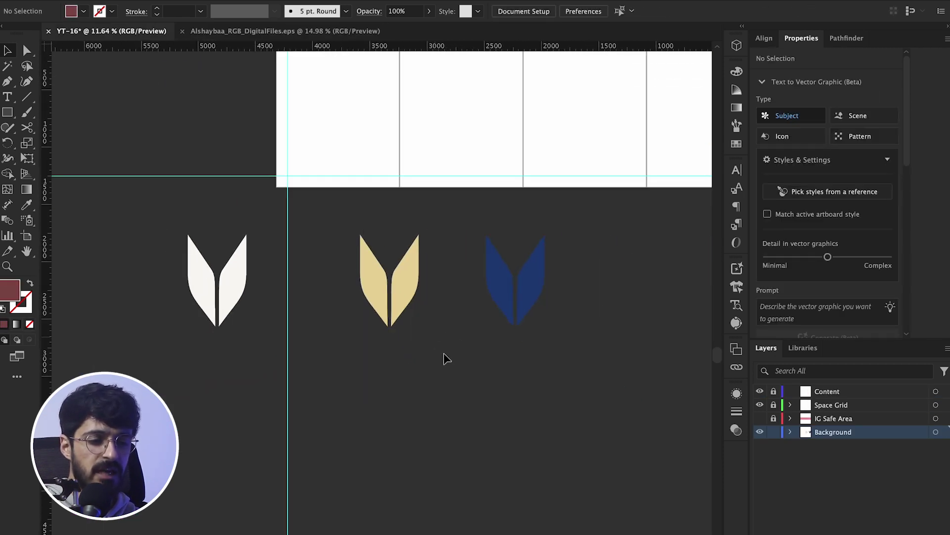
pyautogui.click(390, 280)
pyautogui.press('Delete')
pyautogui.moveTo(482, 292); pyautogui.dragTo(194, 385)
pyautogui.scroll(3, 201, 225)
pyautogui.scroll(-1, 200, 225)
pyautogui.click(9, 115)
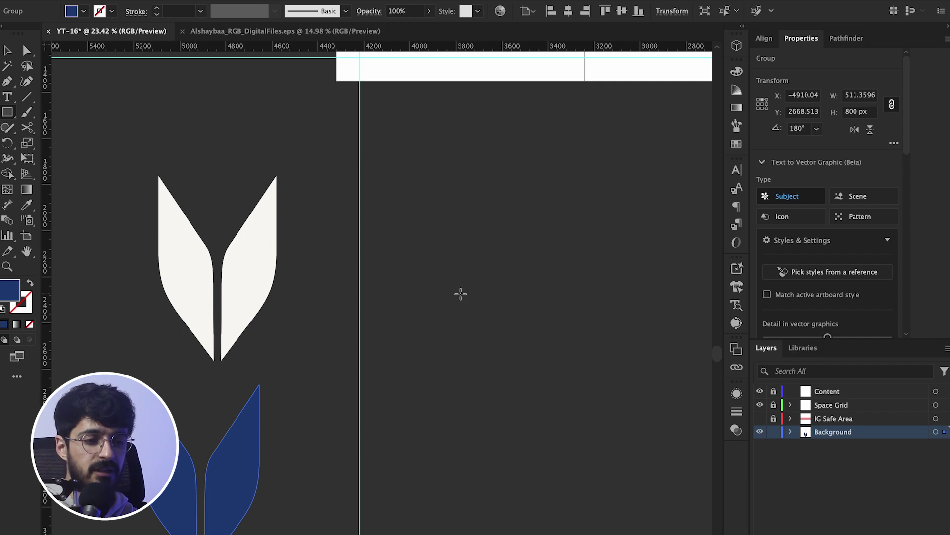
pyautogui.scroll(-2, 461, 293)
pyautogui.hscroll(2, 461, 293)
# Step: Create a 1080 × 1350 px rectangle, duplicate it, and give the left copy the white leaf's off-white fill
pyautogui.click(382, 230)
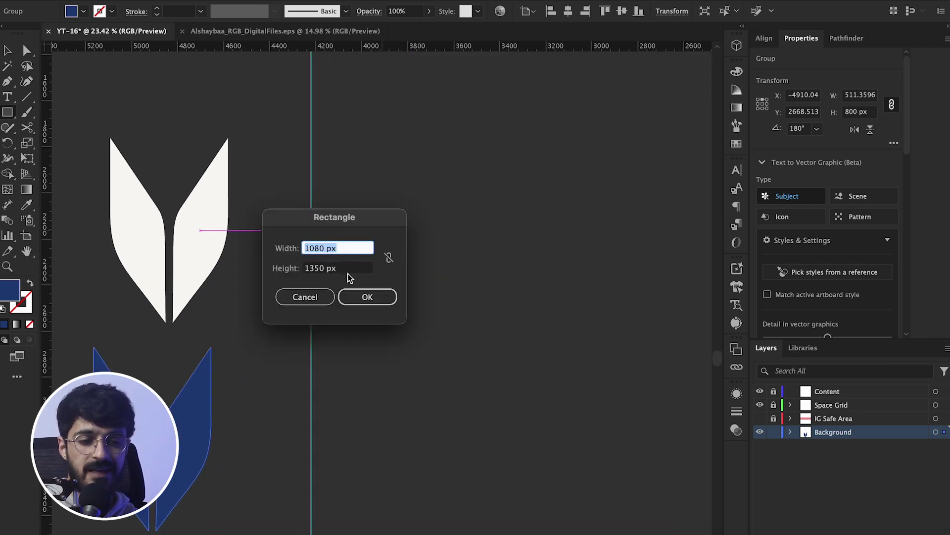
pyautogui.click(391, 302)
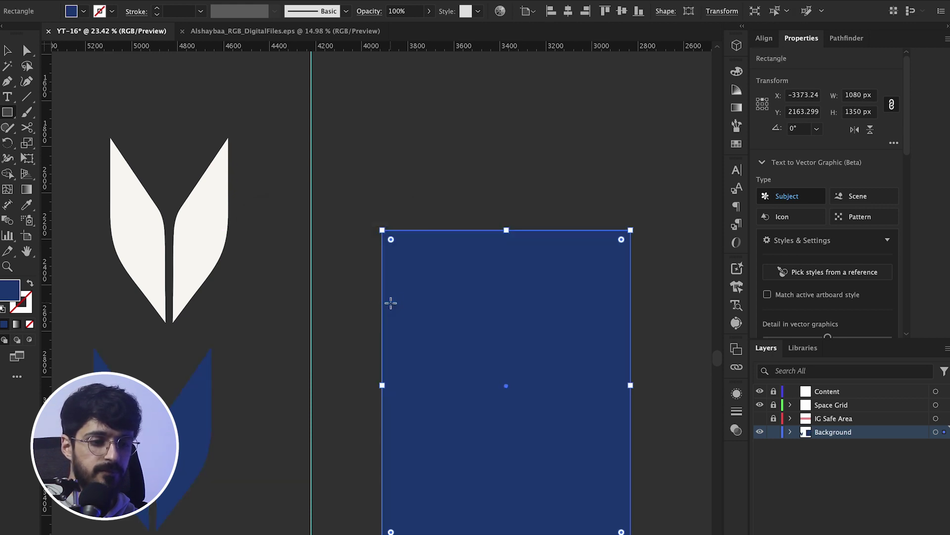
pyautogui.hscroll(2, 437, 302)
pyautogui.scroll(-1, 437, 302)
pyautogui.scroll(-2, 364, 297)
pyautogui.moveTo(387, 296); pyautogui.dragTo(554, 297)
pyautogui.click(403, 305)
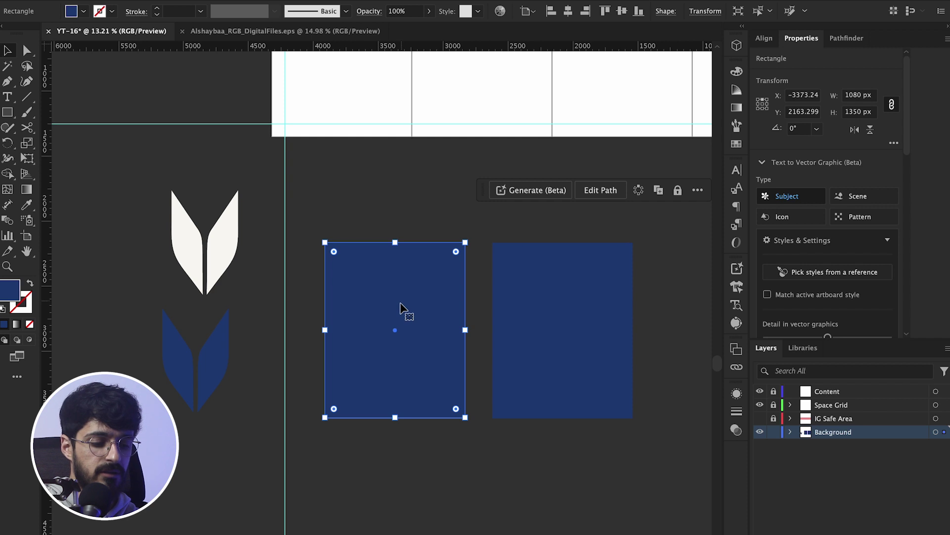
pyautogui.press('i')
pyautogui.click(232, 233)
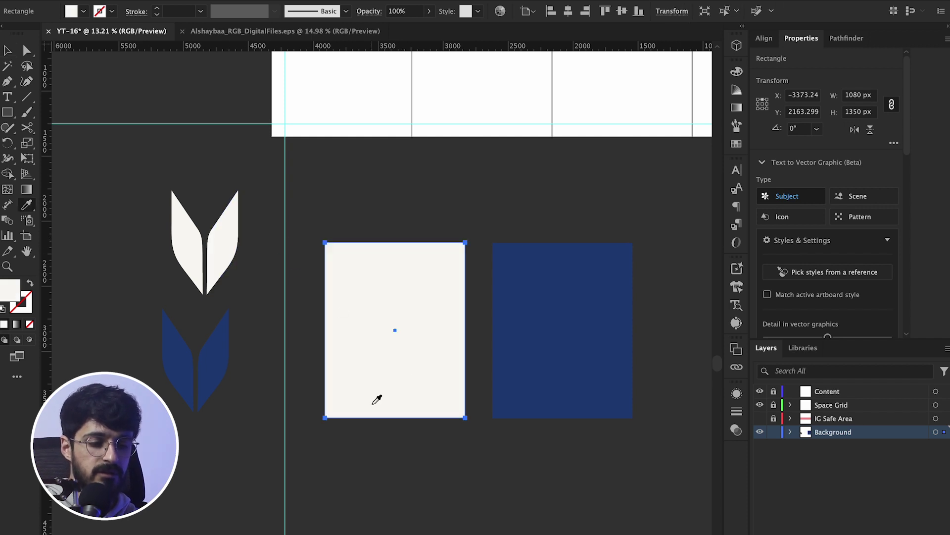
pyautogui.press('v')
# Step: Place the off-white and navy panels on artboards one and two, then duplicate the pair rightward
pyautogui.scroll(3, 404, 311)
pyautogui.scroll(-2, 404, 310)
pyautogui.scroll(2, 404, 310)
pyautogui.scroll(-3, 403, 312)
pyautogui.moveTo(386, 420); pyautogui.dragTo(373, 216)
pyautogui.scroll(3, 344, 299)
pyautogui.scroll(3, 342, 296)
pyautogui.scroll(-2, 452, 450)
pyautogui.moveTo(449, 446); pyautogui.dragTo(371, 186)
pyautogui.scroll(3, 384, 213)
pyautogui.scroll(-2, 366, 198)
pyautogui.hscroll(1, 317, 270)
pyautogui.moveTo(215, 118); pyautogui.dragTo(547, 244)
pyautogui.scroll(3, 465, 254)
pyautogui.hscroll(4, 466, 254)
# Step: Copy an off-white panel onto the fifth artboard, lock the Background layer, and make Content active
pyautogui.click(186, 286)
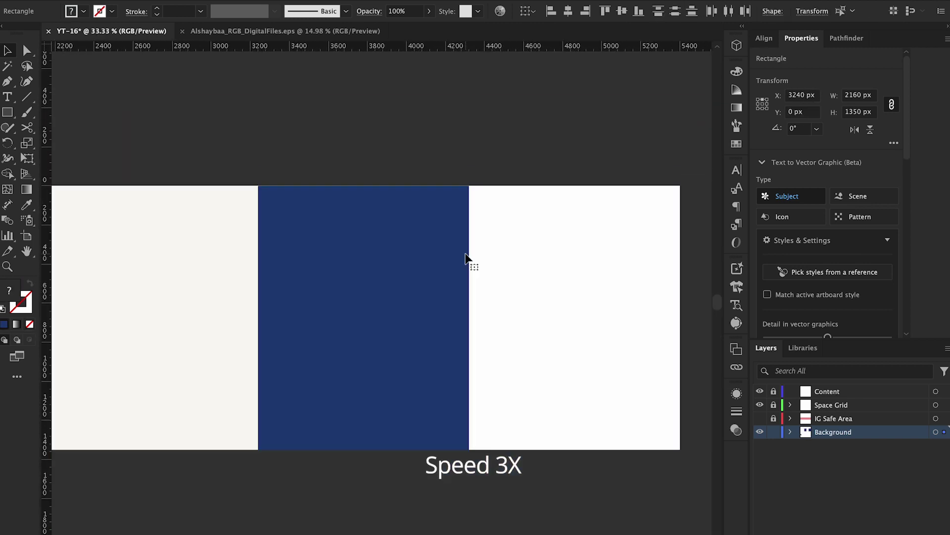
pyautogui.scroll(4, 217, 207)
pyautogui.scroll(-3, 267, 192)
pyautogui.moveTo(146, 251); pyautogui.dragTo(487, 264)
pyautogui.scroll(4, 403, 255)
pyautogui.scroll(-8, 403, 255)
pyautogui.click(383, 185)
pyautogui.scroll(5, 340, 231)
pyautogui.hscroll(-5, 339, 230)
pyautogui.scroll(-2, 340, 230)
pyautogui.scroll(-4, 340, 232)
pyautogui.hscroll(5, 341, 232)
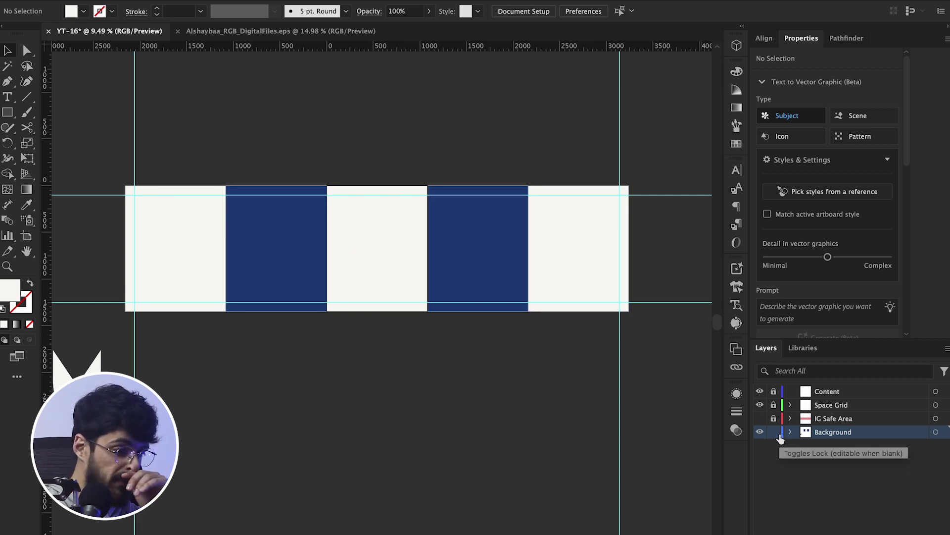
pyautogui.click(776, 434)
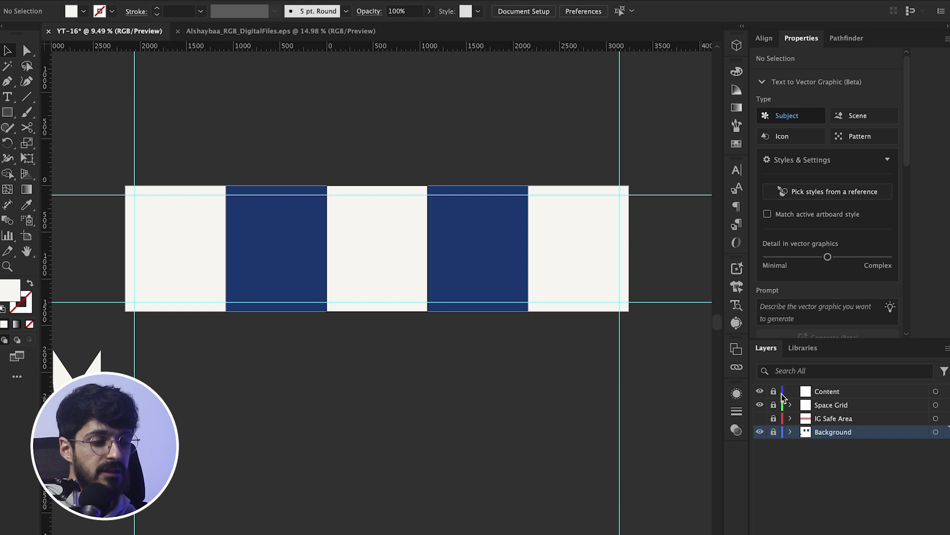
pyautogui.click(816, 393)
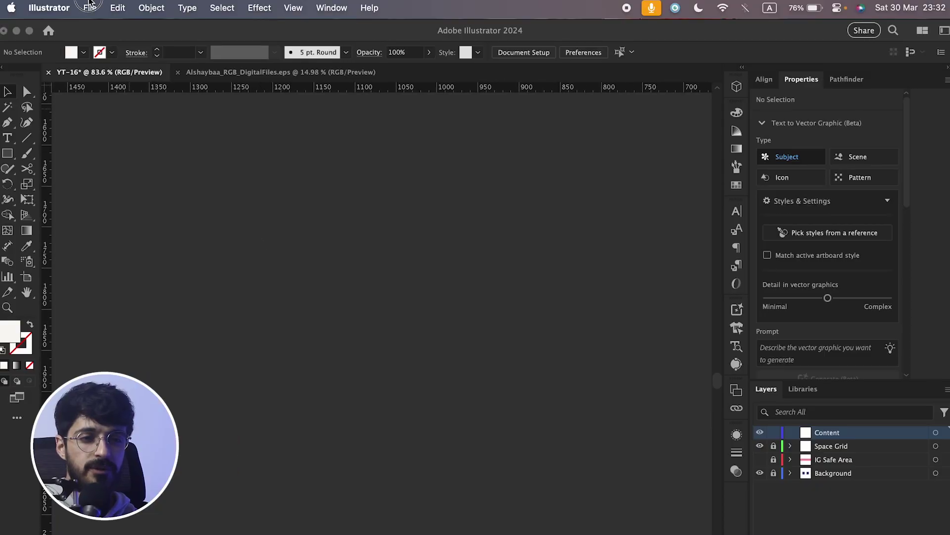
# Step: Open the business card PNG mockup and paste its image into the carousel document
pyautogui.click(90, 8)
pyautogui.click(106, 59)
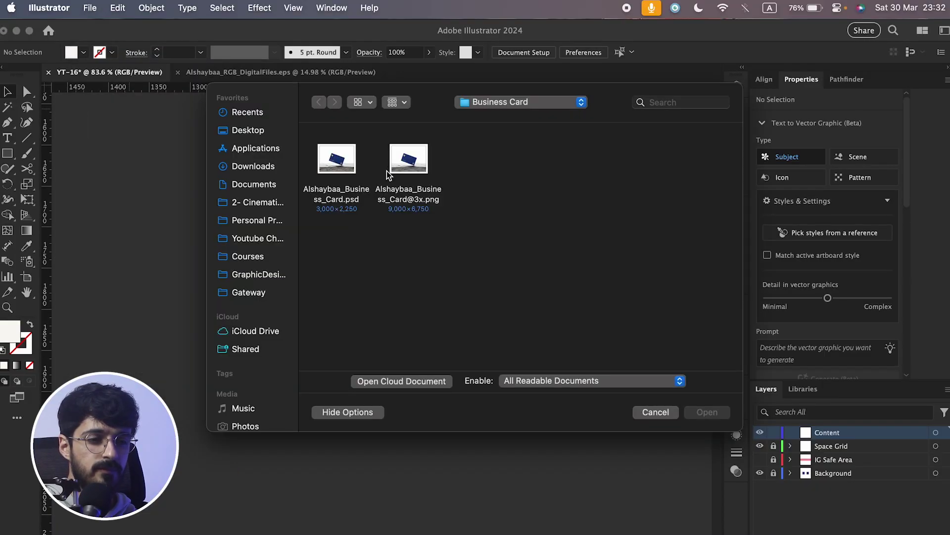
pyautogui.click(415, 167)
pyautogui.doubleClick(414, 167)
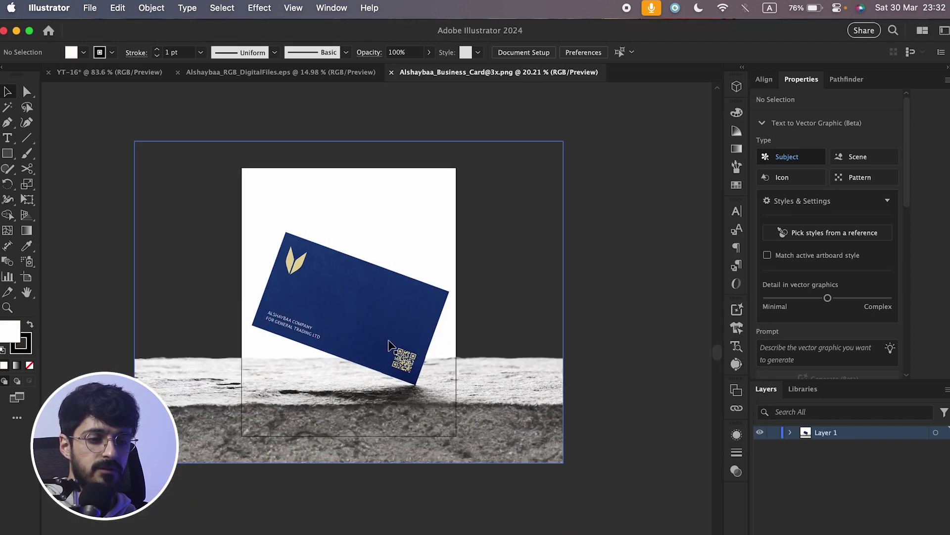
pyautogui.click(389, 344)
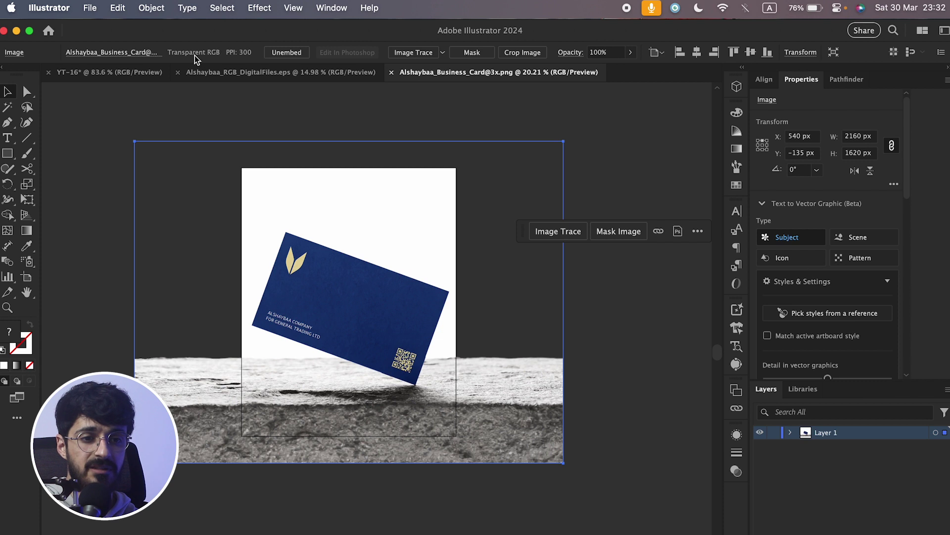
pyautogui.click(110, 73)
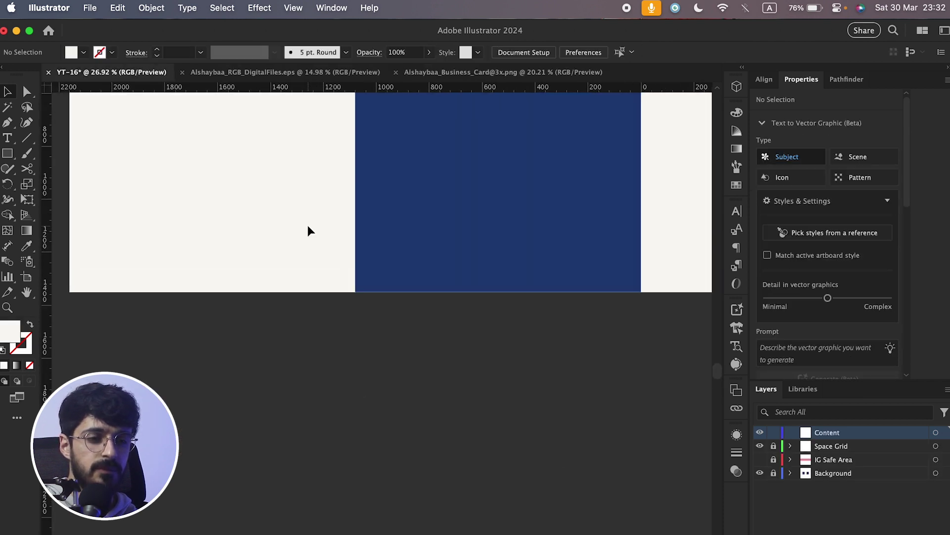
pyautogui.press('super+v')
# Step: Scale the business card photo down to about 1078.68 × 809.01 px on the first artboard
pyautogui.scroll(-1, 410, 354)
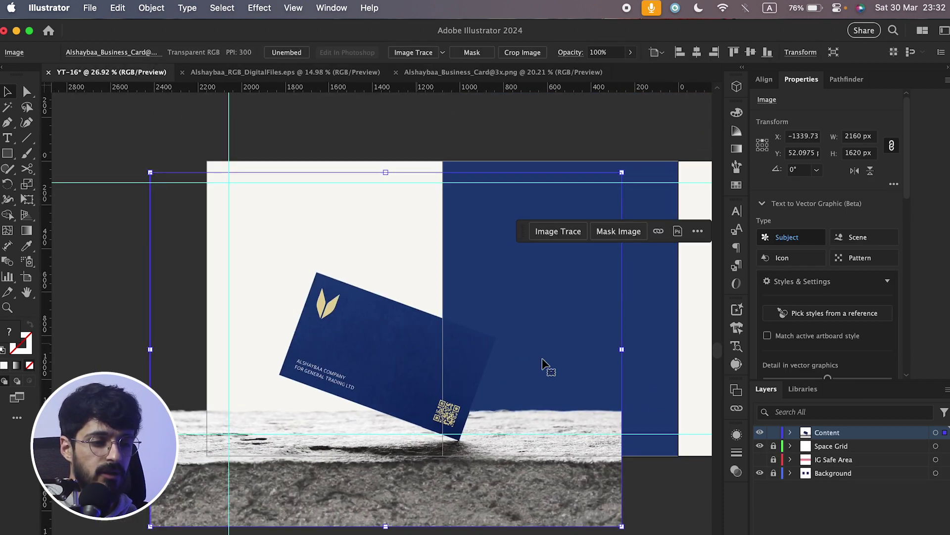
pyautogui.moveTo(622, 349); pyautogui.dragTo(444, 348)
pyautogui.scroll(5, 415, 420)
pyautogui.hscroll(-5, 414, 420)
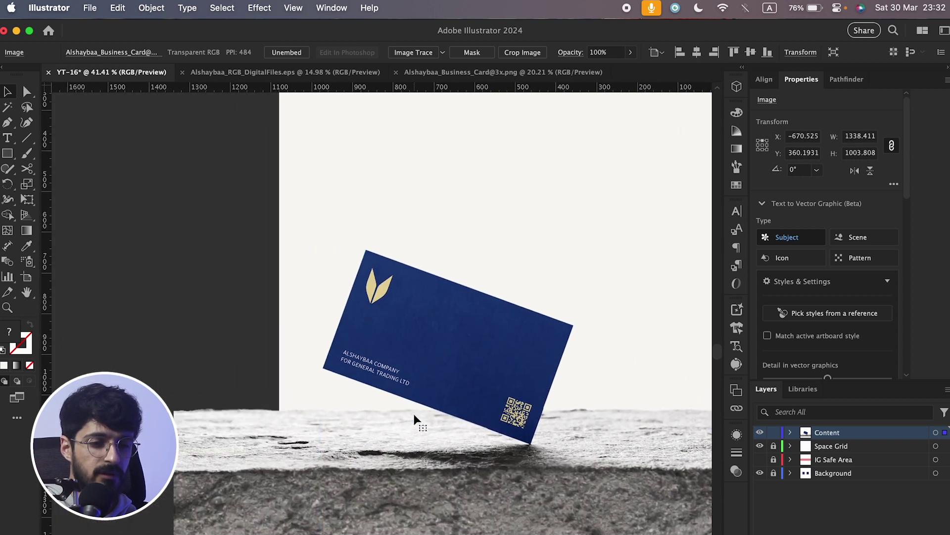
pyautogui.moveTo(182, 346); pyautogui.dragTo(290, 346)
pyautogui.hscroll(5, 610, 101)
pyautogui.scroll(1, 610, 101)
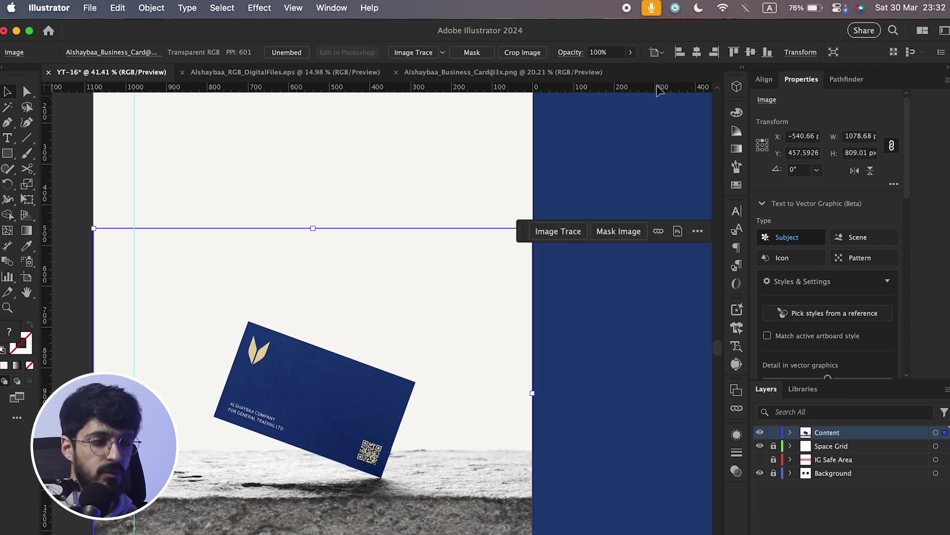
# Step: Align the business card photo flush to the first artboard's bottom edge
pyautogui.click(768, 52)
pyautogui.scroll(-4, 423, 303)
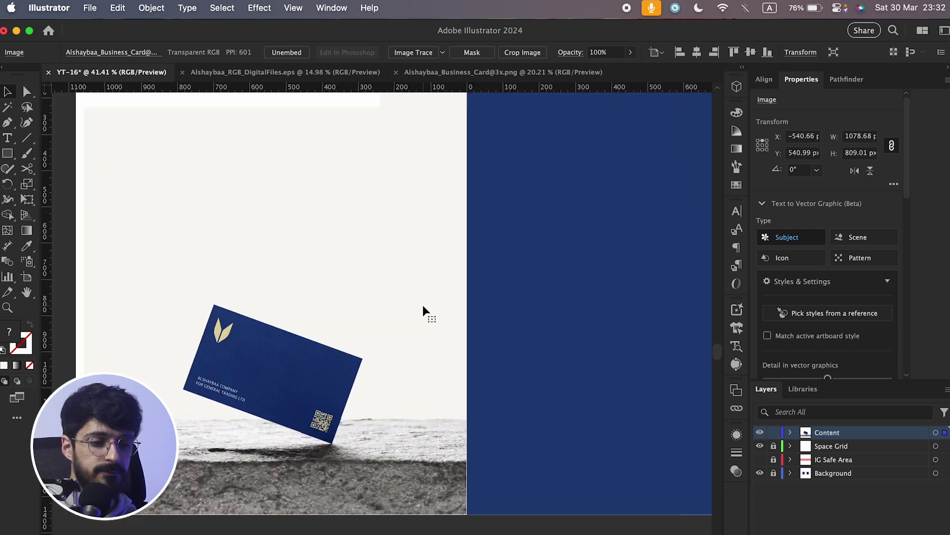
pyautogui.click(484, 470)
pyautogui.hscroll(3, 481, 468)
pyautogui.scroll(2, 480, 464)
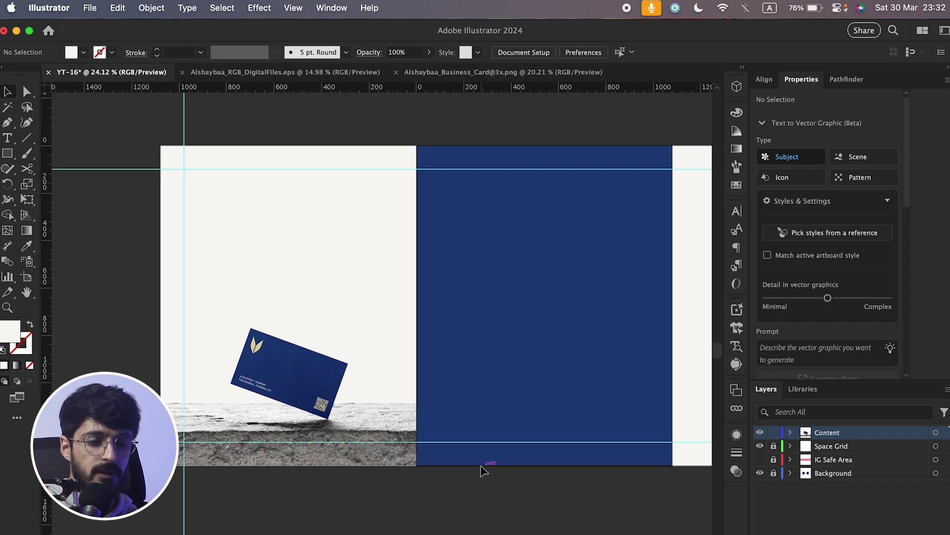
pyautogui.hscroll(1, 405, 487)
pyautogui.scroll(2, 405, 487)
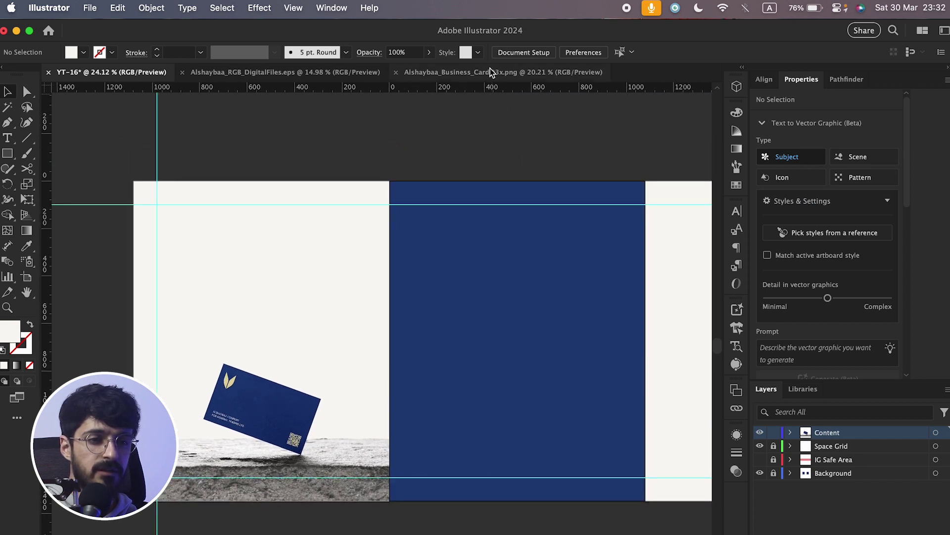
pyautogui.click(89, 8)
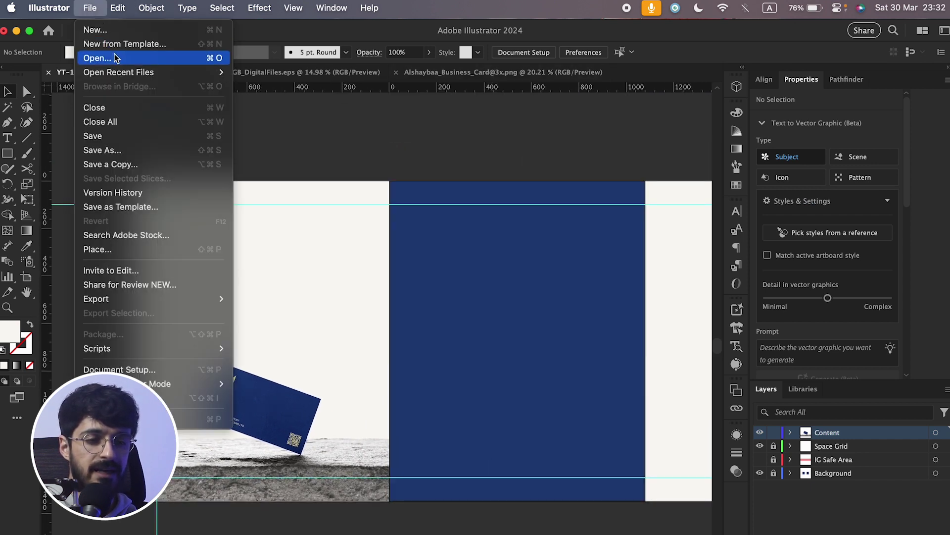
pyautogui.click(102, 57)
pyautogui.click(526, 102)
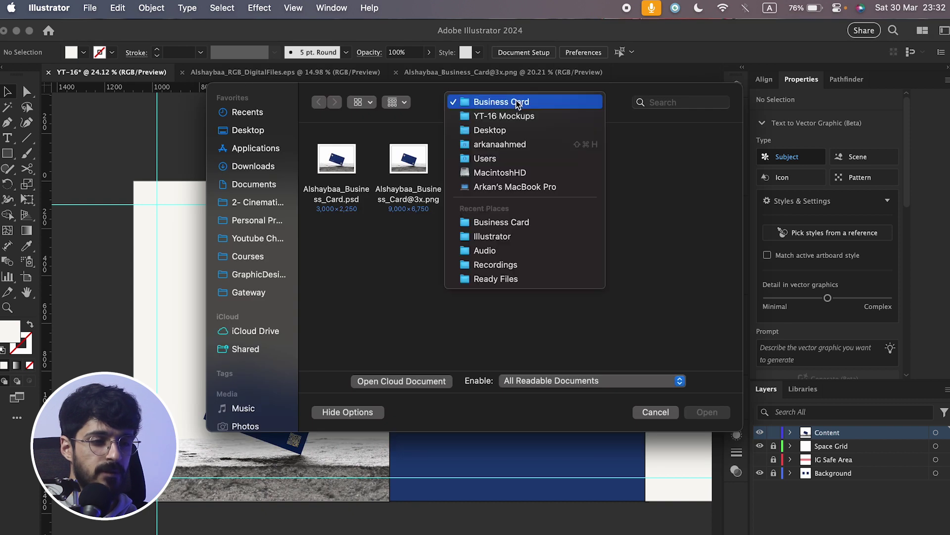
pyautogui.click(499, 117)
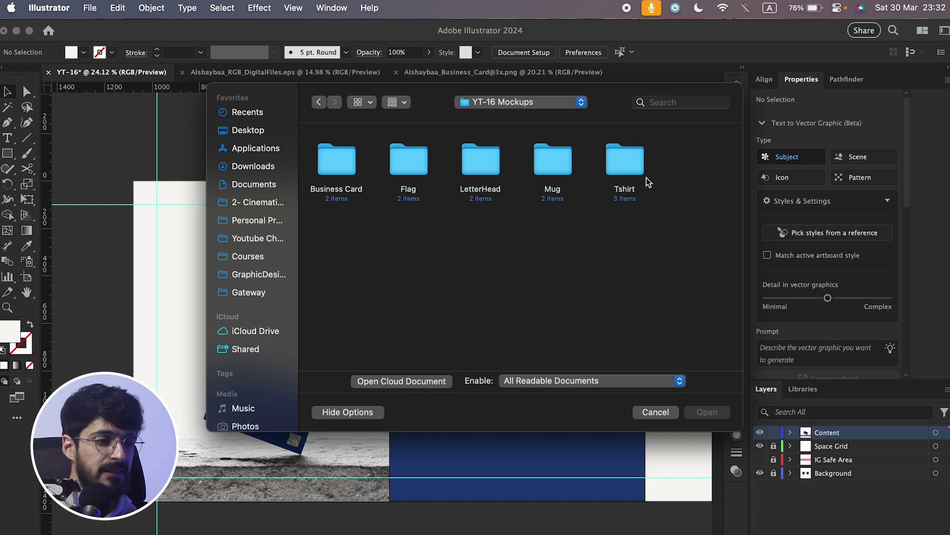
pyautogui.doubleClick(628, 161)
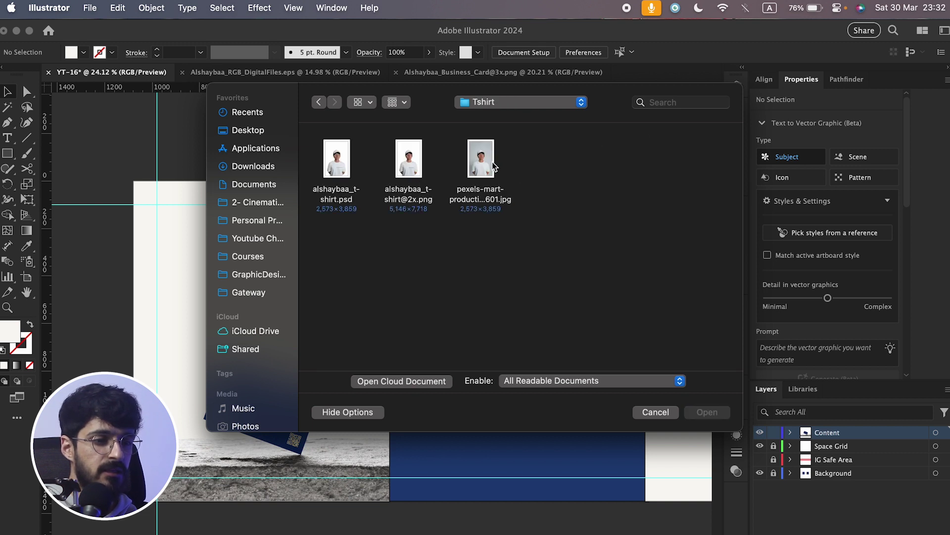
pyautogui.click(405, 167)
pyautogui.doubleClick(410, 170)
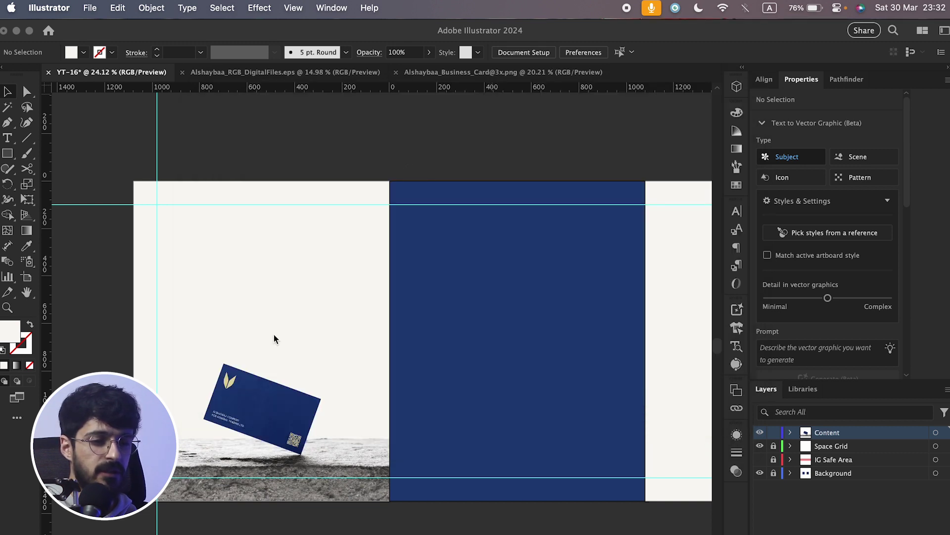
pyautogui.scroll(-8, 374, 310)
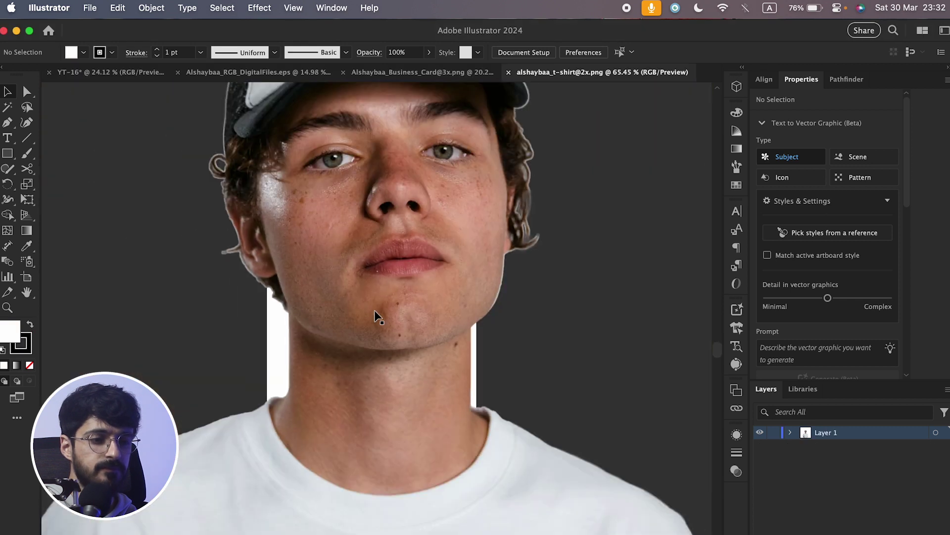
pyautogui.click(374, 310)
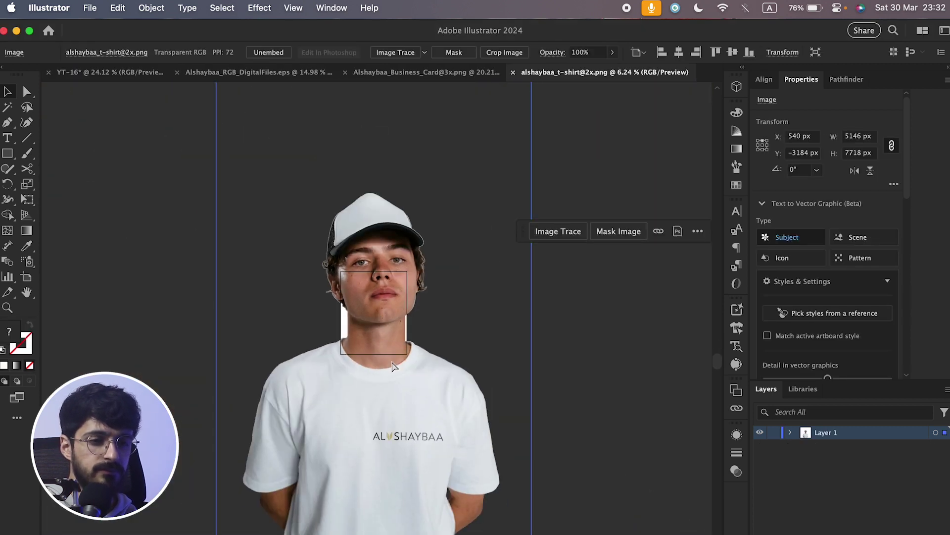
pyautogui.press('Delete')
pyautogui.click(146, 79)
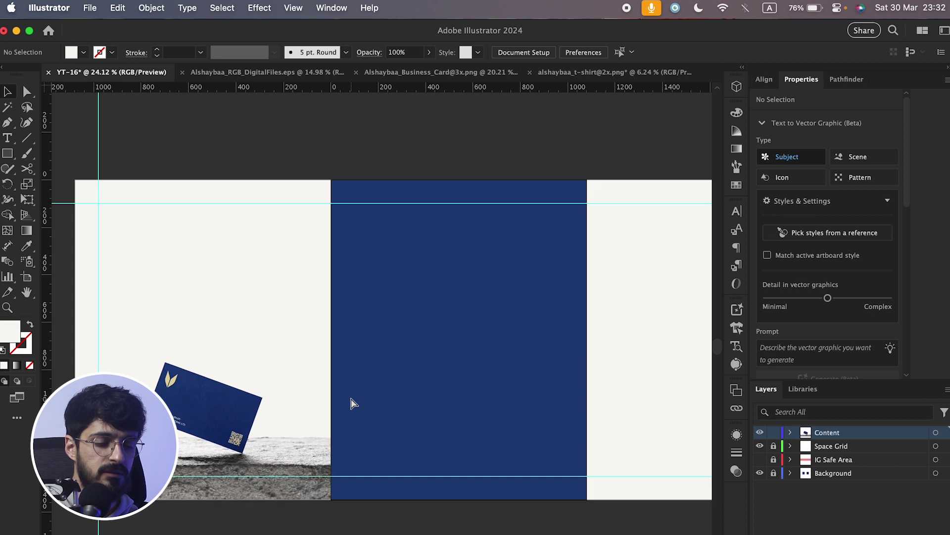
pyautogui.press('super+v')
# Step: Scale the t-shirt photo down and move it onto the navy second artboard
pyautogui.scroll(-3, 545, 376)
pyautogui.moveTo(549, 379); pyautogui.dragTo(390, 381)
pyautogui.scroll(2, 390, 380)
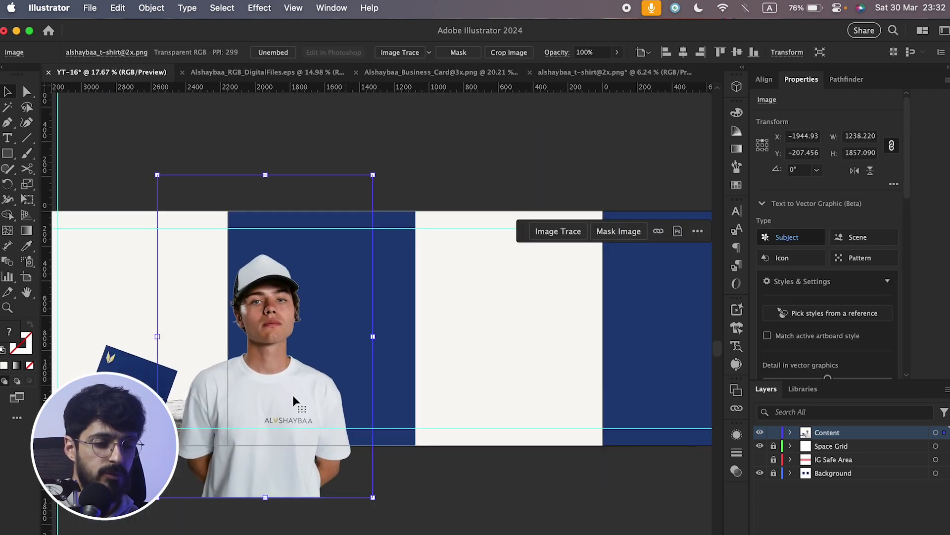
pyautogui.moveTo(289, 396); pyautogui.dragTo(373, 396)
pyautogui.scroll(3, 373, 396)
pyautogui.moveTo(510, 300); pyautogui.dragTo(548, 301)
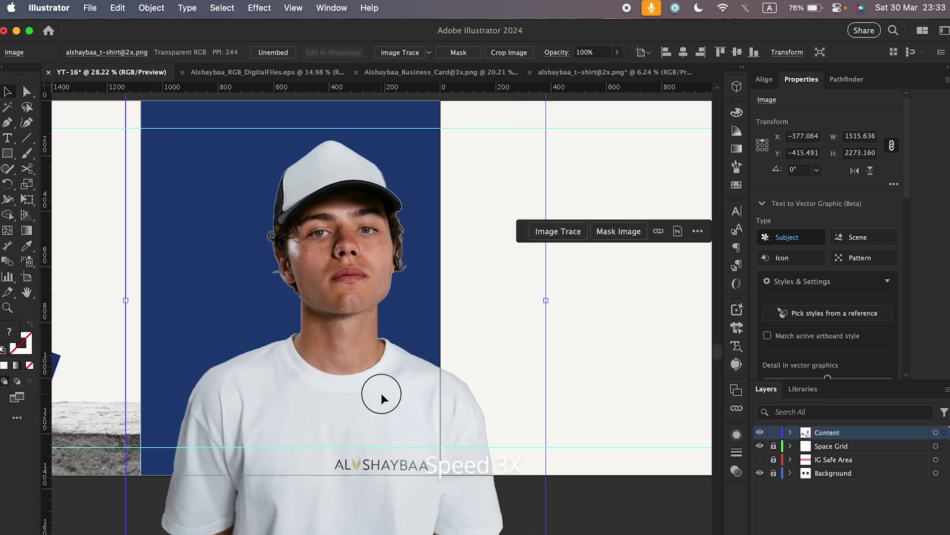
pyautogui.click(555, 371)
pyautogui.scroll(-3, 496, 369)
pyautogui.scroll(3, 414, 396)
pyautogui.moveTo(414, 409); pyautogui.dragTo(406, 329)
# Step: Enlarge and nudge the t-shirt photo to 1754.228 × 2631.001 px so the shirt fills the panel
pyautogui.scroll(2, 406, 321)
pyautogui.hscroll(2, 566, 314)
pyautogui.moveTo(532, 257); pyautogui.dragTo(573, 260)
pyautogui.scroll(-3, 398, 342)
pyautogui.press('Up')
pyautogui.press('Up')
pyautogui.press('Up')
pyautogui.press('Up')
pyautogui.press('Up')
pyautogui.press('Up')
pyautogui.press('Up')
pyautogui.press('Up')
pyautogui.press('Up')
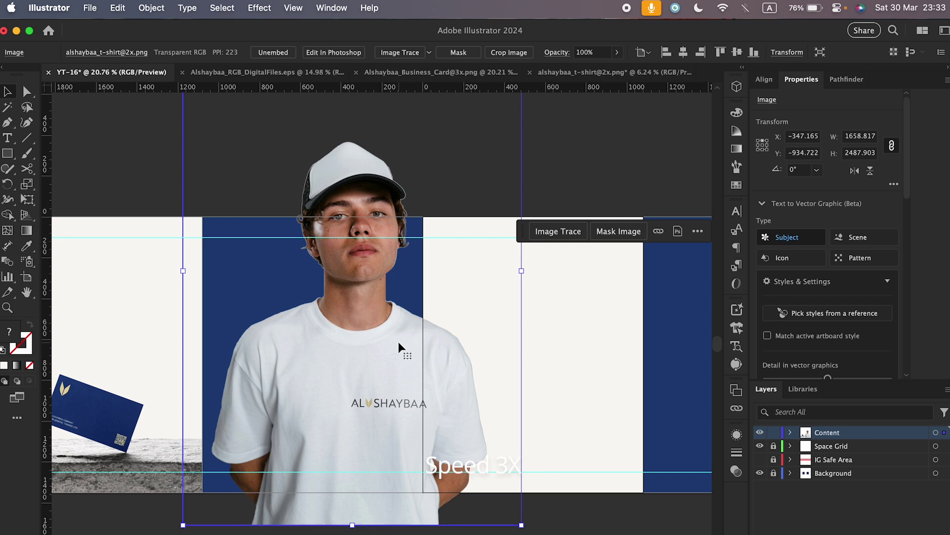
pyautogui.hotkey('shift', 'Up')
pyautogui.hotkey('shift', 'Up')
pyautogui.hotkey('shift', 'Up')
pyautogui.hotkey('shift', 'Up')
pyautogui.hotkey('shift', 'Up')
pyautogui.hotkey('shift', 'Up')
pyautogui.hotkey('shift', 'Up')
pyautogui.hotkey('shift', 'Up')
pyautogui.hotkey('shift', 'Up')
pyautogui.hotkey('shift', 'Up')
pyautogui.hotkey('shift', 'Up')
pyautogui.hotkey('shift', 'Up')
pyautogui.hotkey('shift', 'Up')
pyautogui.hotkey('shift', 'Up')
pyautogui.hotkey('shift', 'Up')
pyautogui.hotkey('shift', 'Up')
pyautogui.hotkey('shift', 'Down')
pyautogui.scroll(-3, 531, 292)
pyautogui.scroll(2, 449, 254)
pyautogui.moveTo(334, 191); pyautogui.dragTo(335, 172)
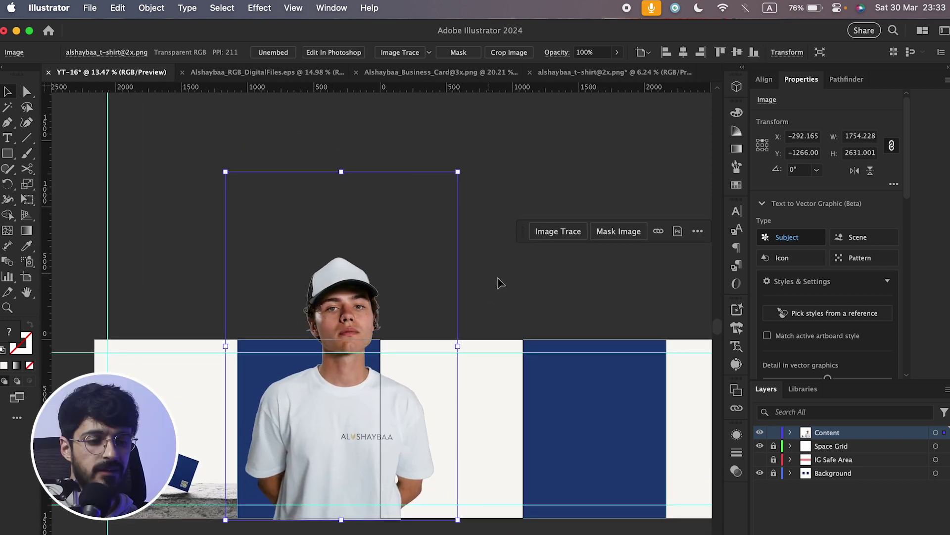
pyautogui.click(499, 281)
pyautogui.scroll(2, 459, 333)
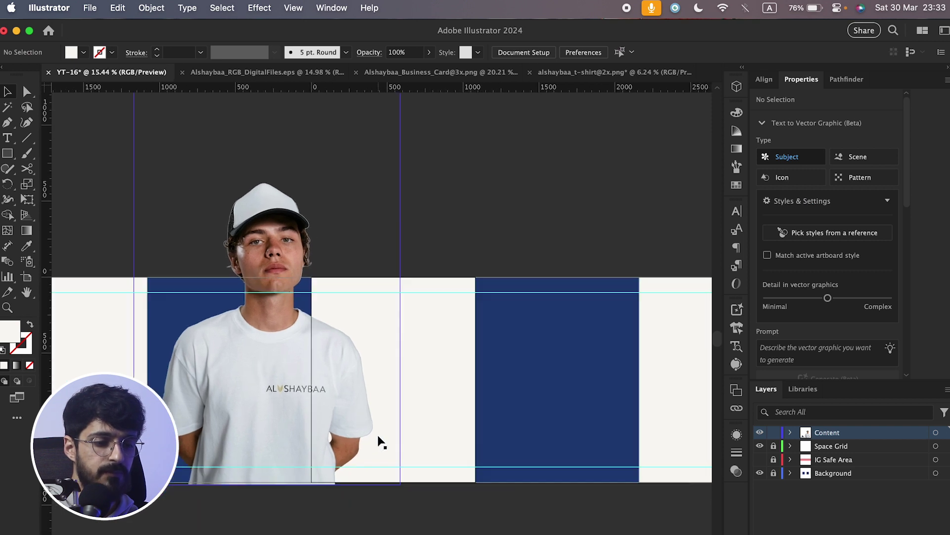
pyautogui.scroll(3, 381, 442)
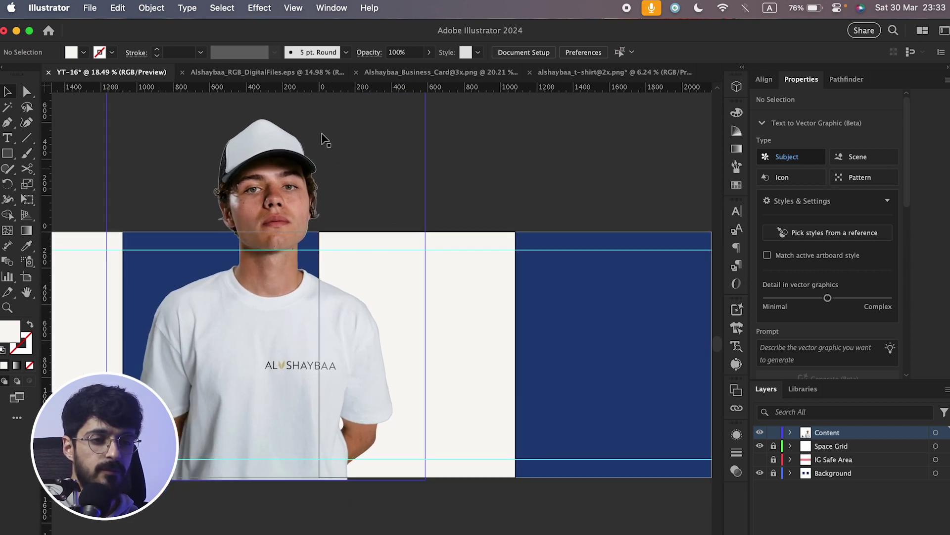
pyautogui.hscroll(-2, 502, 166)
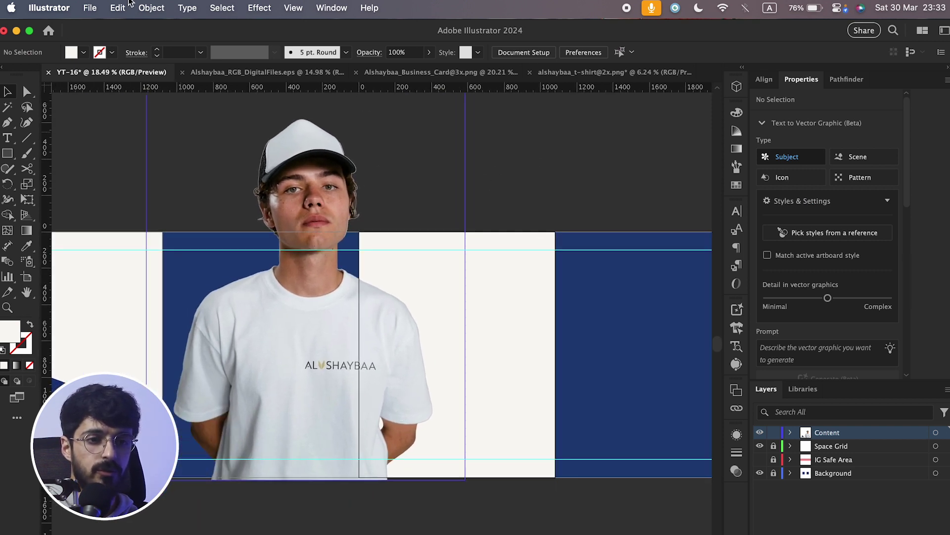
pyautogui.click(89, 8)
pyautogui.click(99, 55)
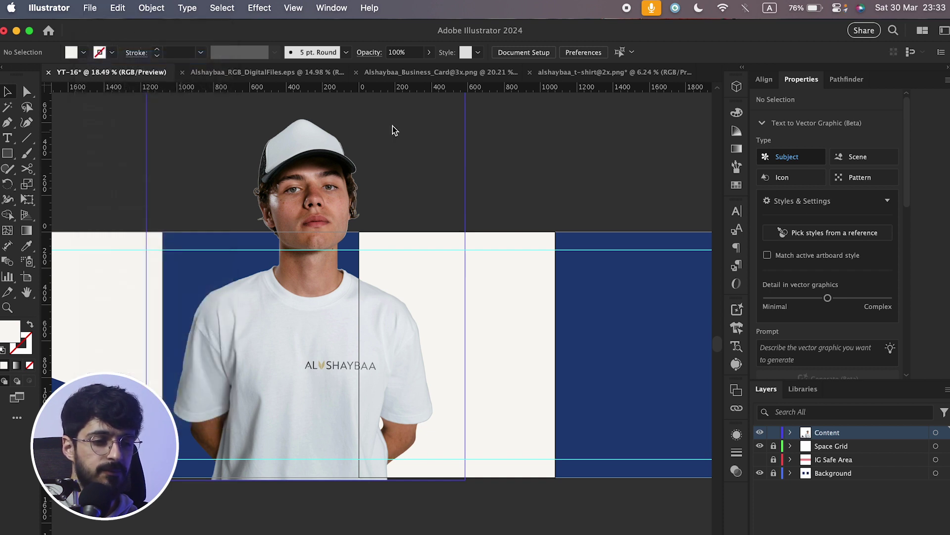
pyautogui.click(547, 101)
pyautogui.click(542, 118)
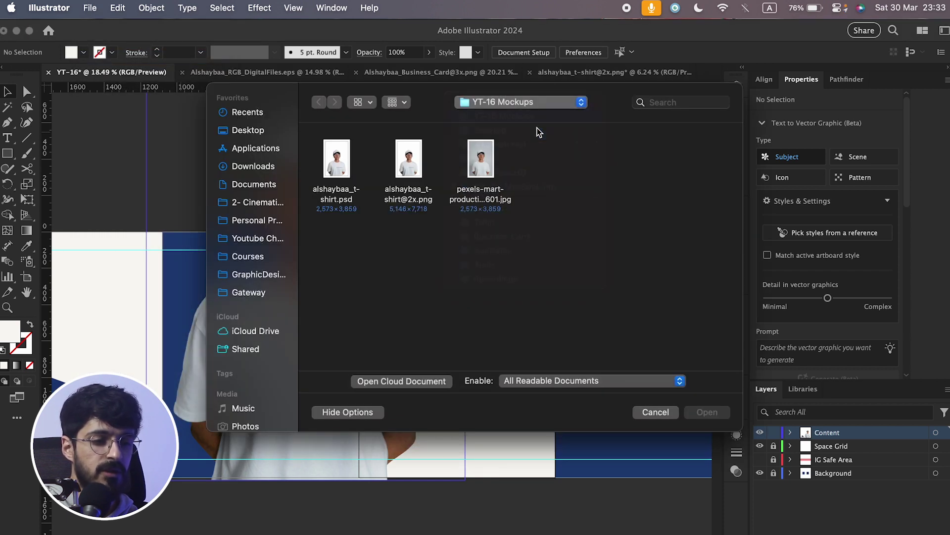
pyautogui.doubleClick(485, 175)
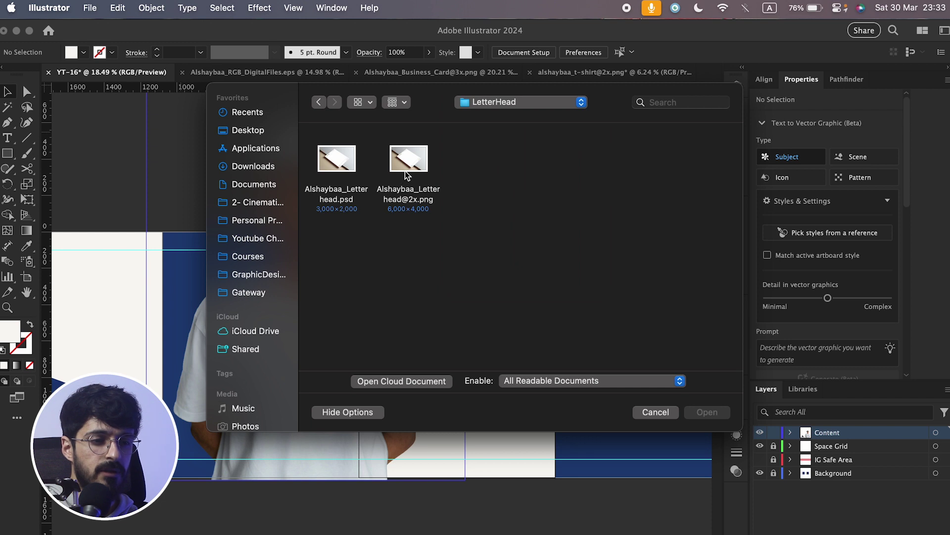
pyautogui.doubleClick(406, 160)
pyautogui.scroll(-5, 450, 288)
pyautogui.click(450, 288)
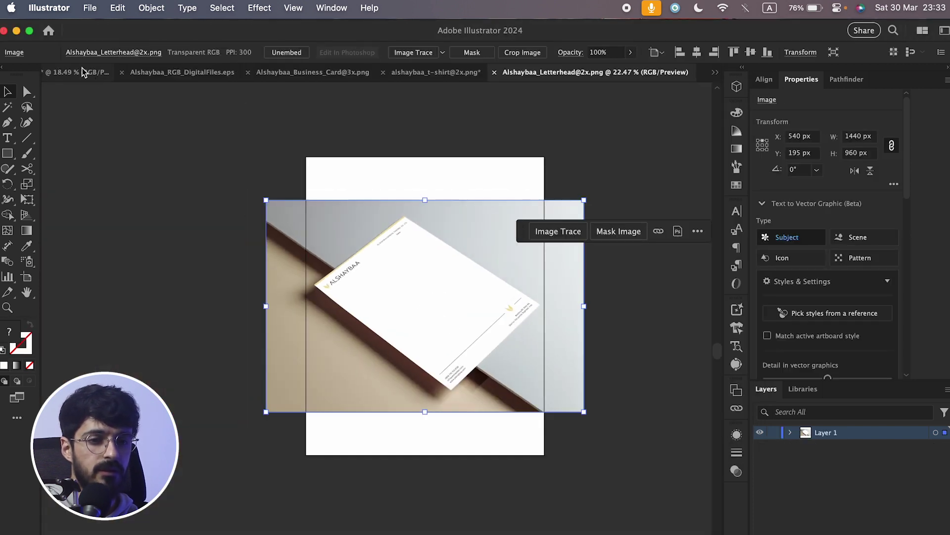
pyautogui.click(84, 72)
pyautogui.hscroll(4, 391, 311)
pyautogui.press('super+v')
pyautogui.scroll(3, 392, 344)
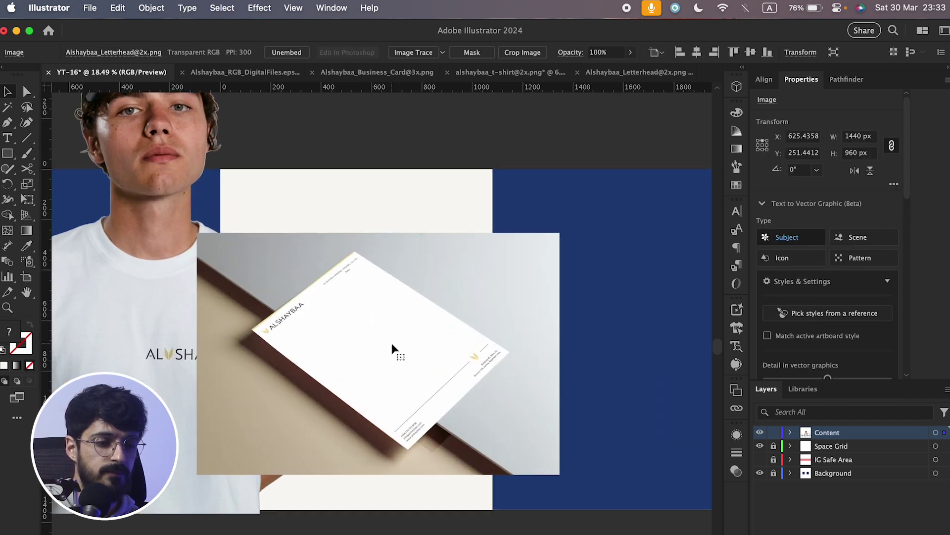
pyautogui.scroll(2, 391, 343)
pyautogui.moveTo(378, 341); pyautogui.dragTo(445, 339)
# Step: Narrow the t-shirt photo to 1693.990 × 2540.655 px
pyautogui.scroll(-1, 421, 335)
pyautogui.hscroll(-3, 421, 334)
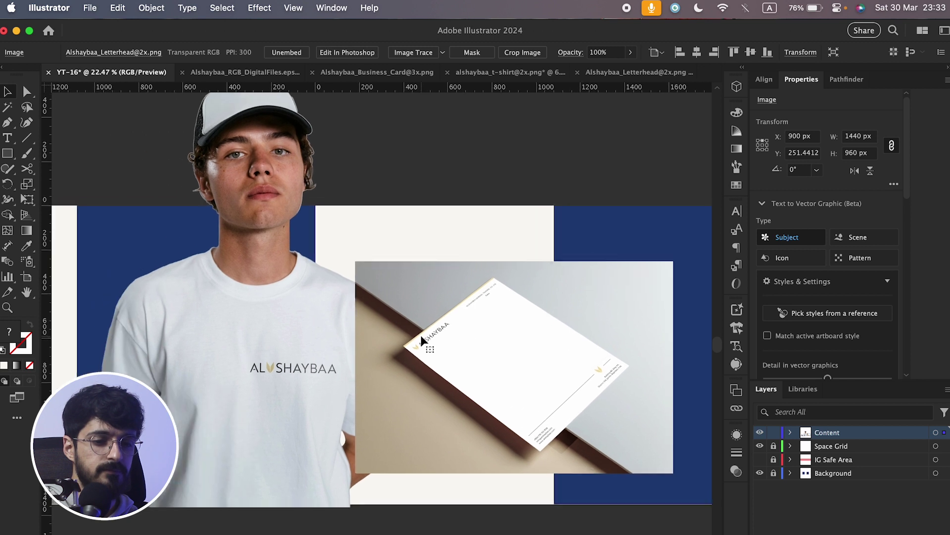
pyautogui.click(317, 347)
pyautogui.scroll(1, 324, 357)
pyautogui.hscroll(-1, 325, 357)
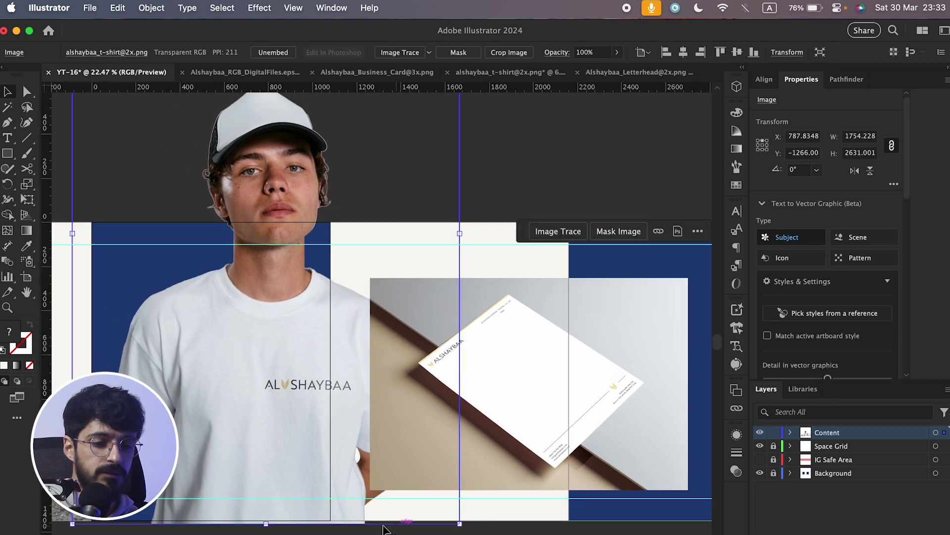
pyautogui.scroll(1, 286, 487)
pyautogui.hscroll(-1, 286, 487)
pyautogui.moveTo(471, 237); pyautogui.dragTo(456, 236)
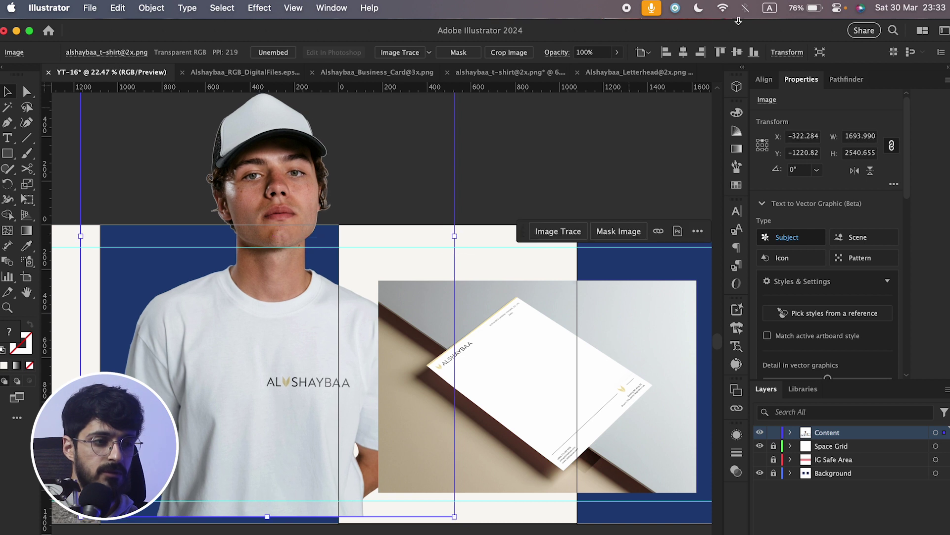
# Step: Align the t-shirt photo flush with the artboard's bottom edge
pyautogui.click(754, 51)
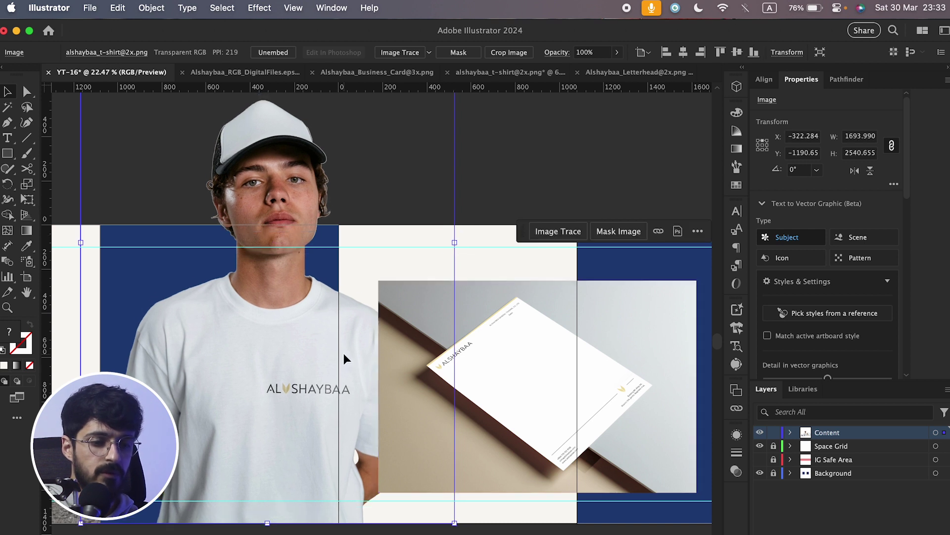
pyautogui.scroll(3, 344, 353)
pyautogui.scroll(2, 440, 360)
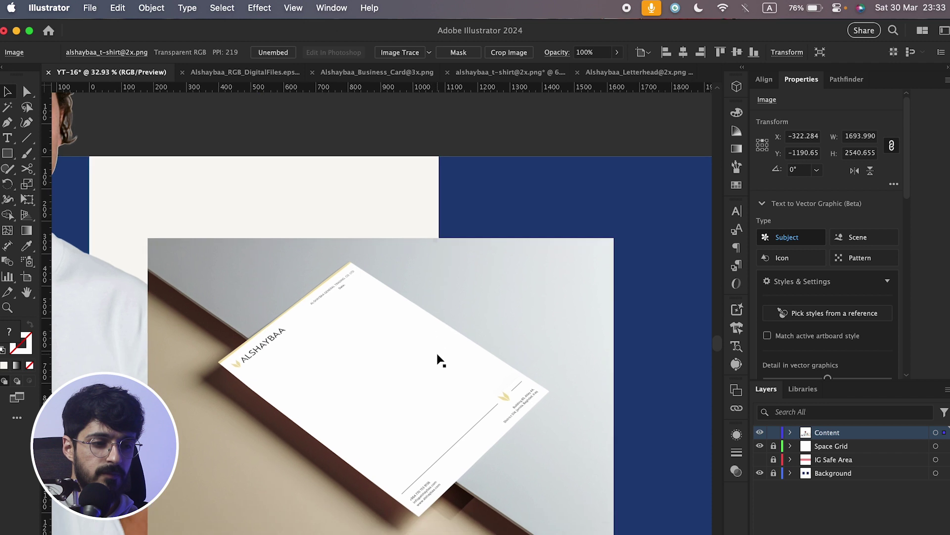
# Step: Select the letterhead photo and set the fill colour to gold D3BE66
pyautogui.click(492, 354)
pyautogui.scroll(-2, 492, 354)
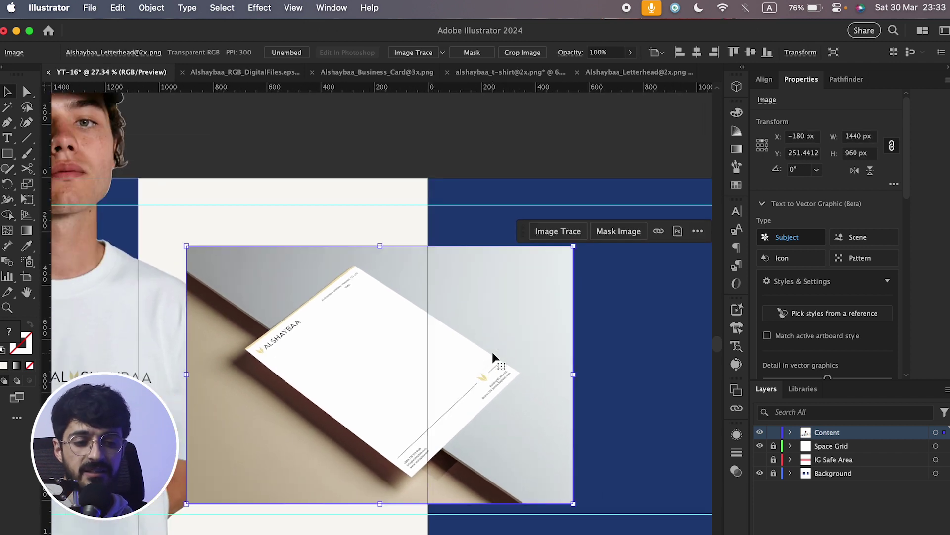
pyautogui.scroll(-2, 450, 357)
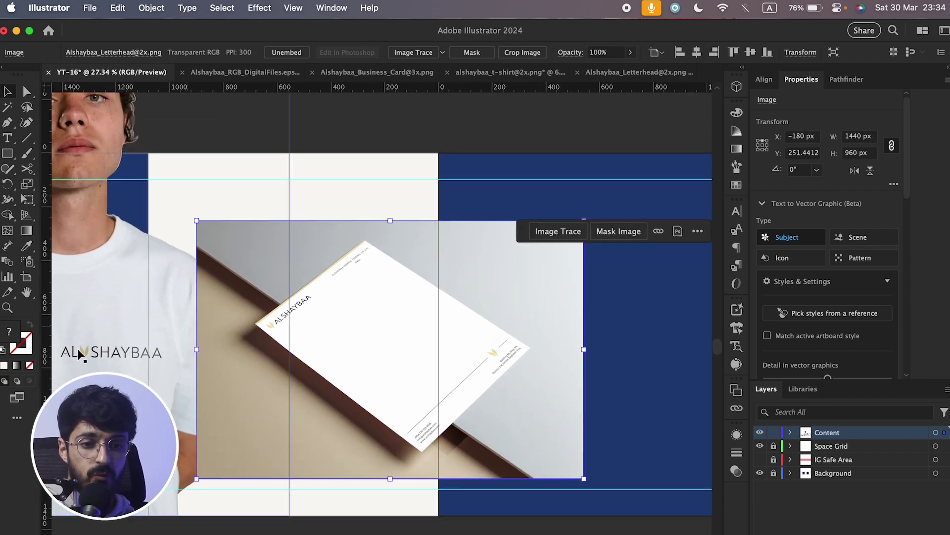
pyautogui.doubleClick(28, 354)
pyautogui.moveTo(768, 437)
pyautogui.mouseDown()
pyautogui.moveTo(785, 350)
pyautogui.moveTo(777, 371)
pyautogui.moveTo(730, 357)
pyautogui.mouseUp()
# Step: Confirm the gold colour and try stroke settings directly on the letterhead image, then reselect it
pyautogui.click(932, 328)
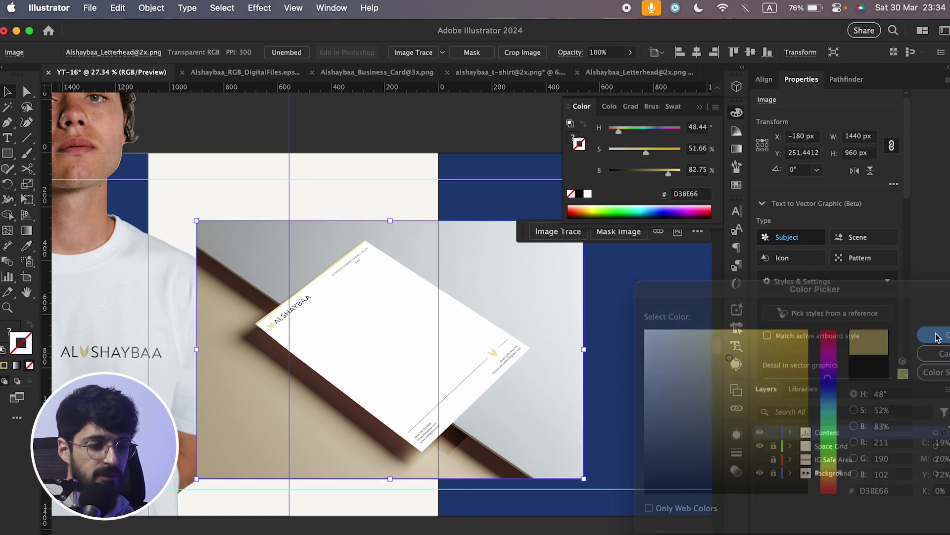
pyautogui.scroll(-5, 832, 225)
pyautogui.click(818, 240)
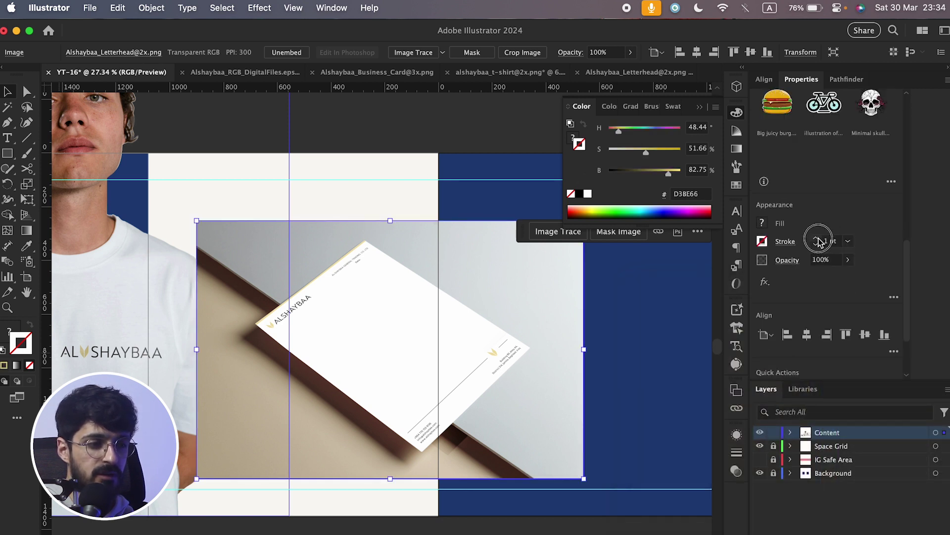
pyautogui.click(785, 242)
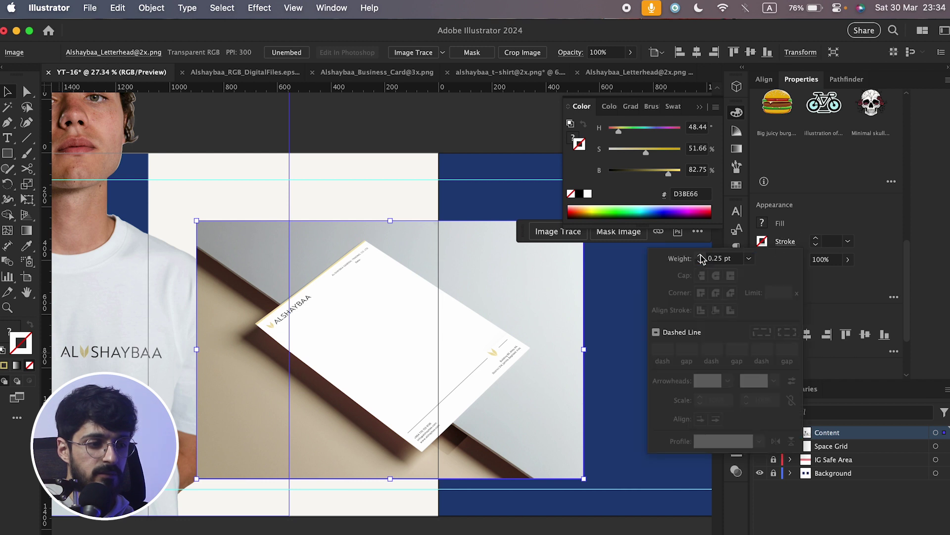
pyautogui.click(905, 200)
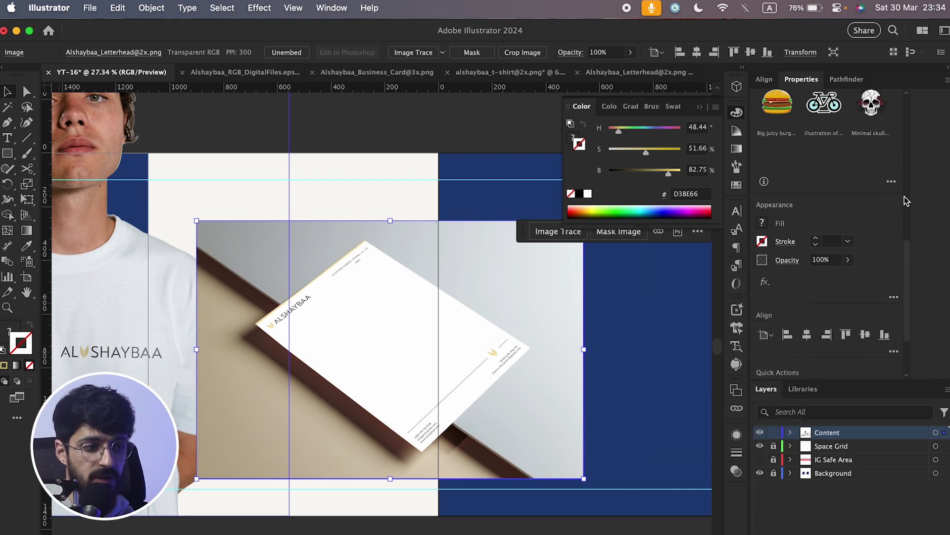
pyautogui.click(699, 107)
pyautogui.click(399, 117)
pyautogui.click(391, 306)
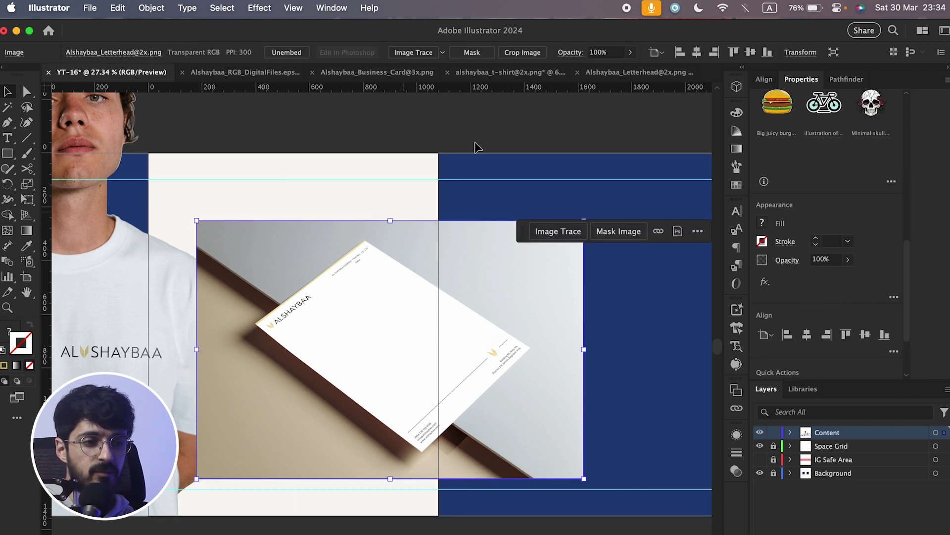
# Step: Clip the letterhead into a 1440 × 960 px frame with a 20 pt white stroke
pyautogui.click(471, 54)
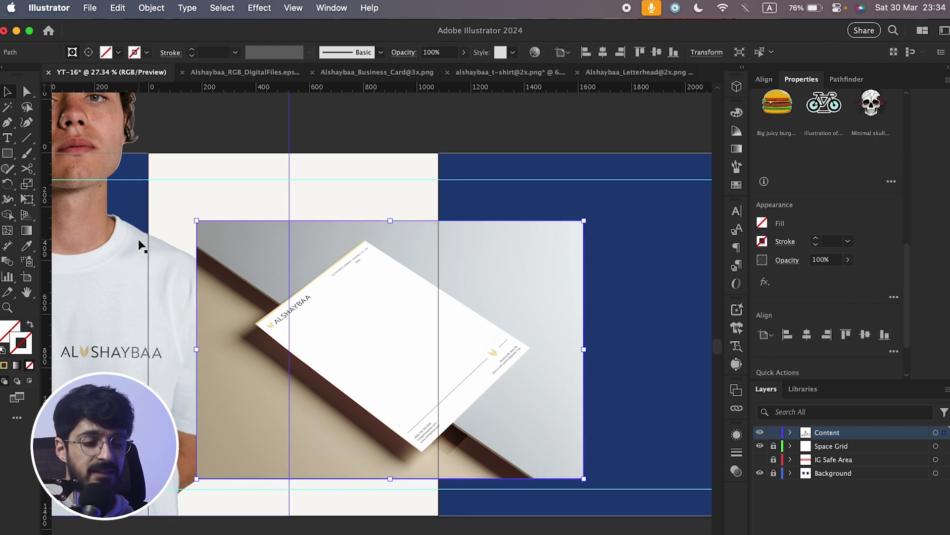
pyautogui.click(3, 366)
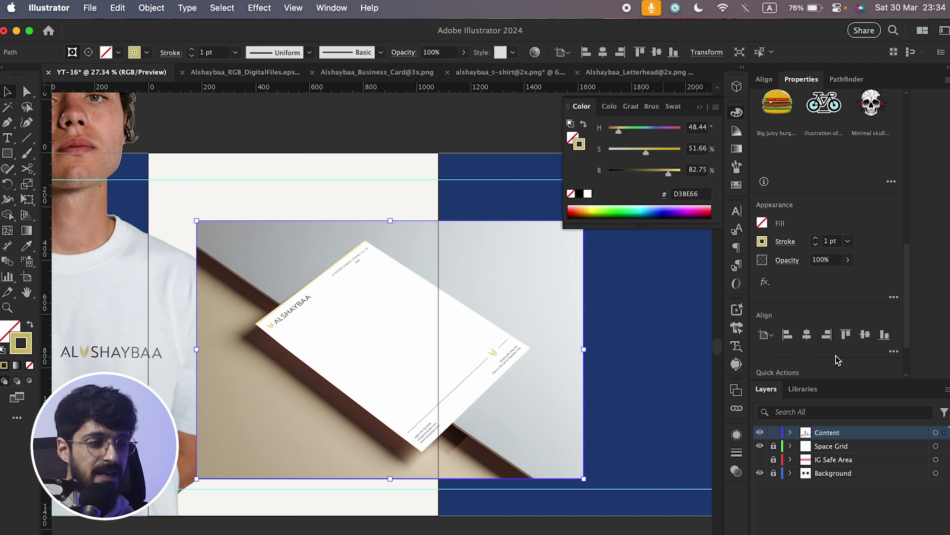
pyautogui.click(817, 239)
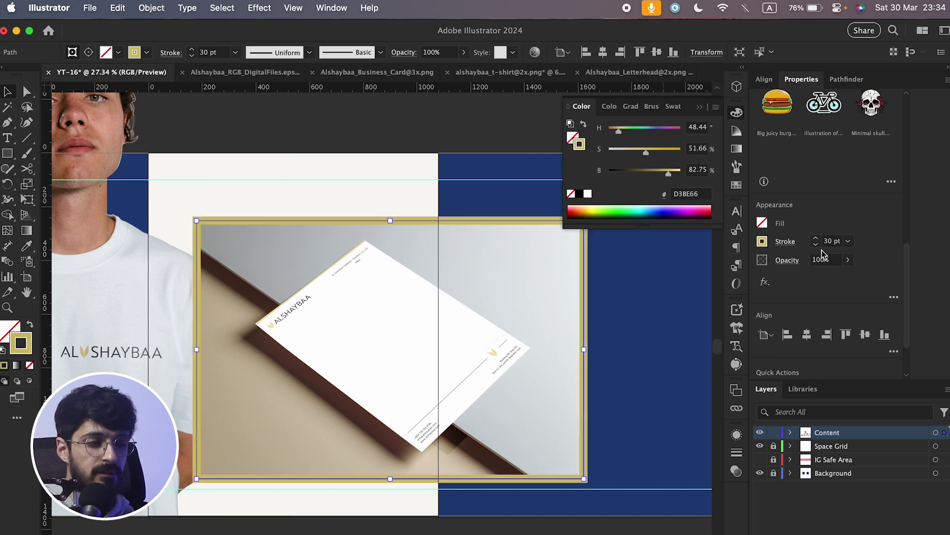
pyautogui.click(816, 244)
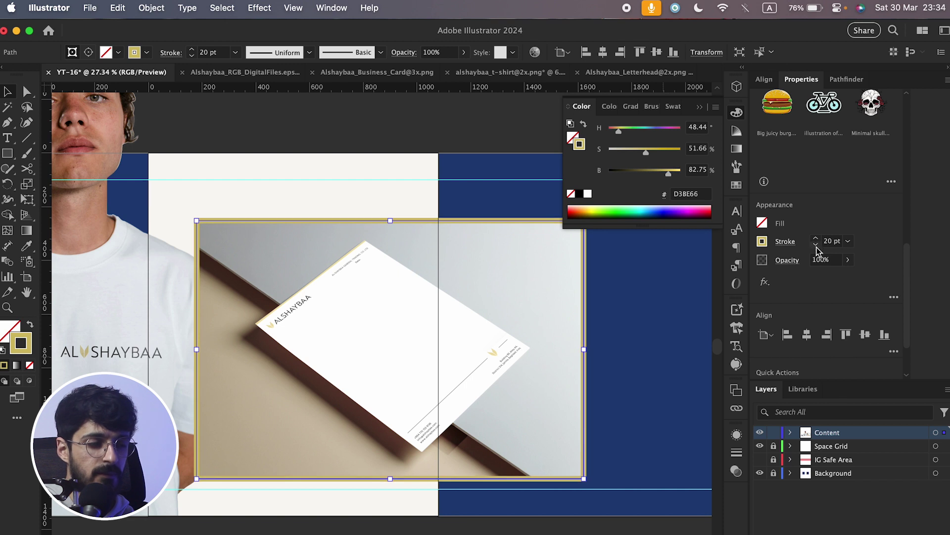
pyautogui.click(763, 242)
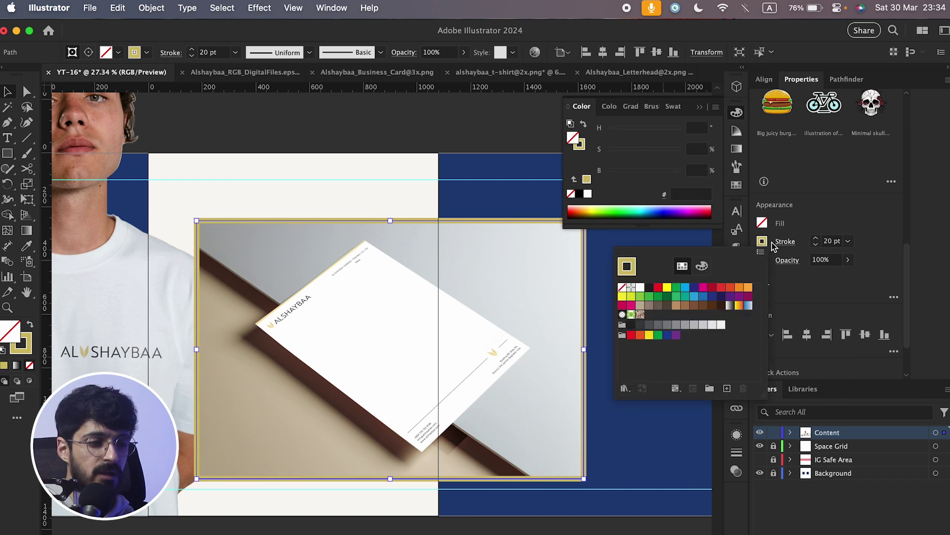
pyautogui.click(641, 288)
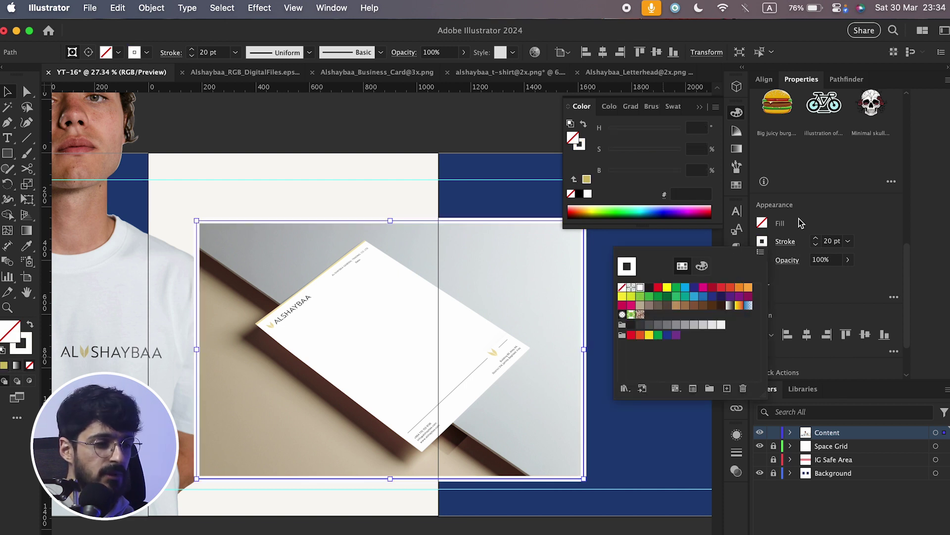
pyautogui.click(451, 355)
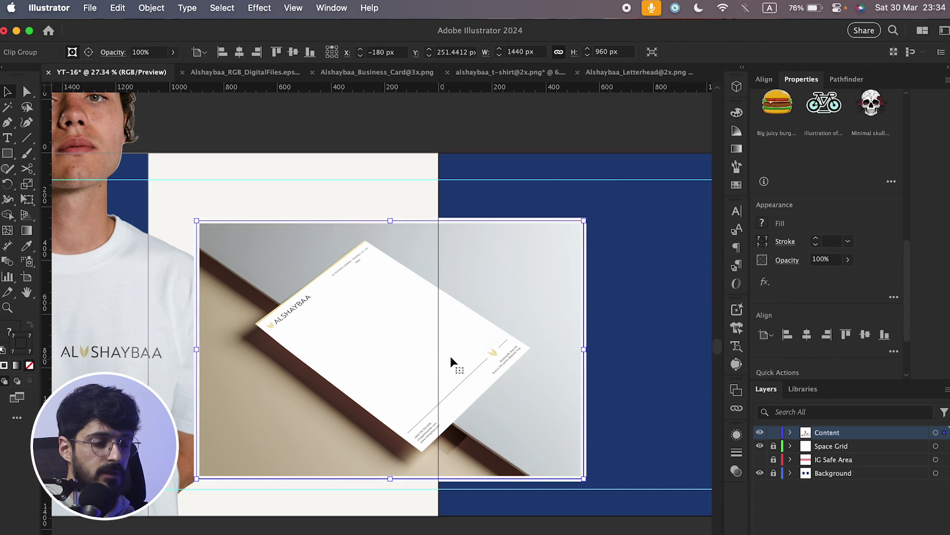
pyautogui.doubleClick(477, 322)
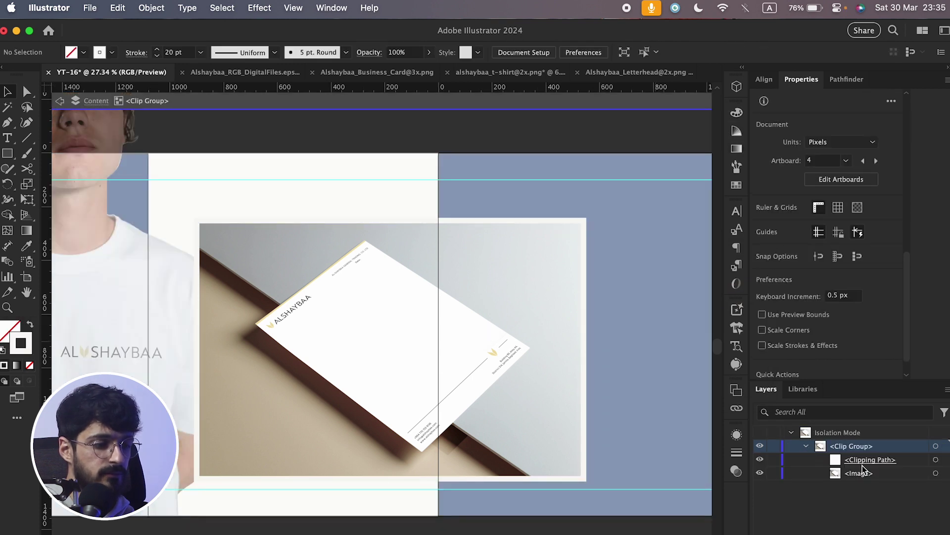
# Step: Select the letterhead's clipping path and reduce its white stroke from 20 pt to 10 pt
pyautogui.click(936, 460)
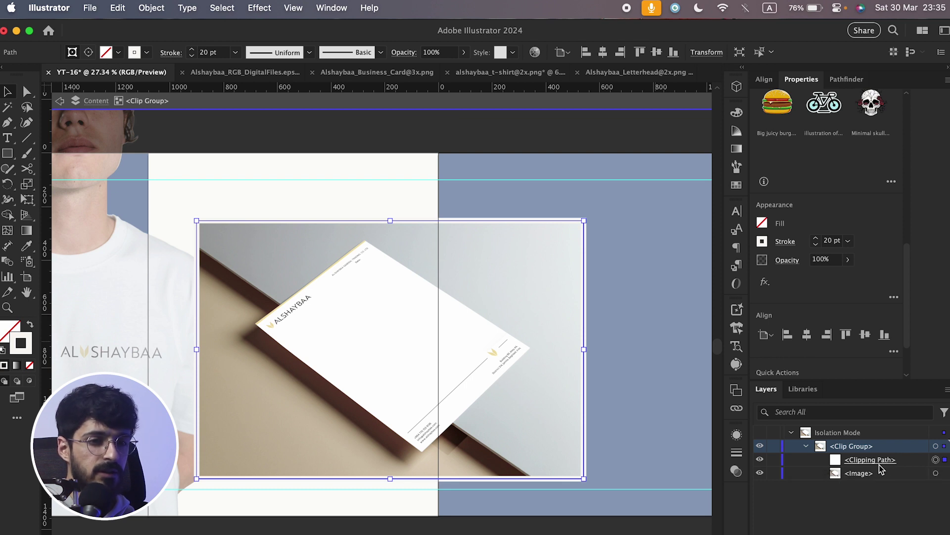
pyautogui.click(192, 55)
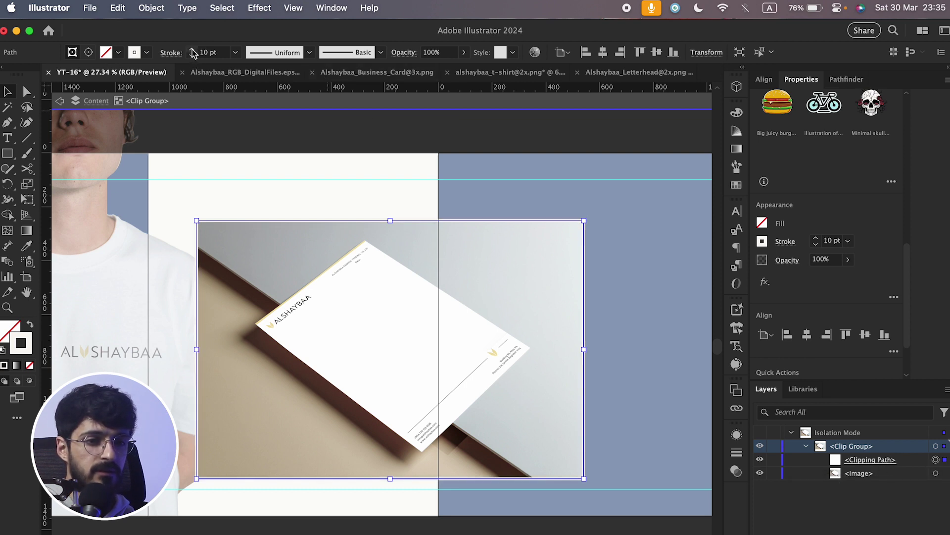
pyautogui.press('Escape')
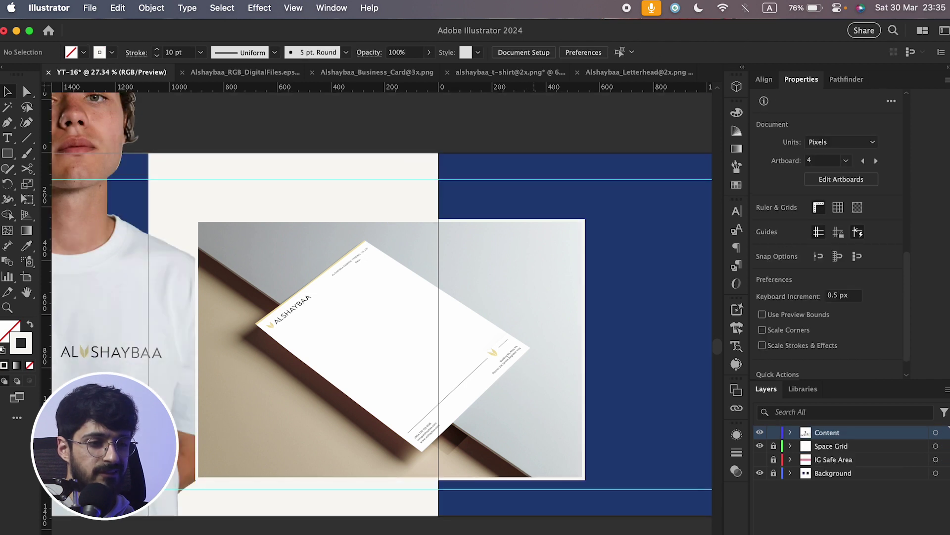
pyautogui.scroll(-5, 534, 532)
pyautogui.scroll(5, 482, 533)
pyautogui.scroll(-4, 482, 533)
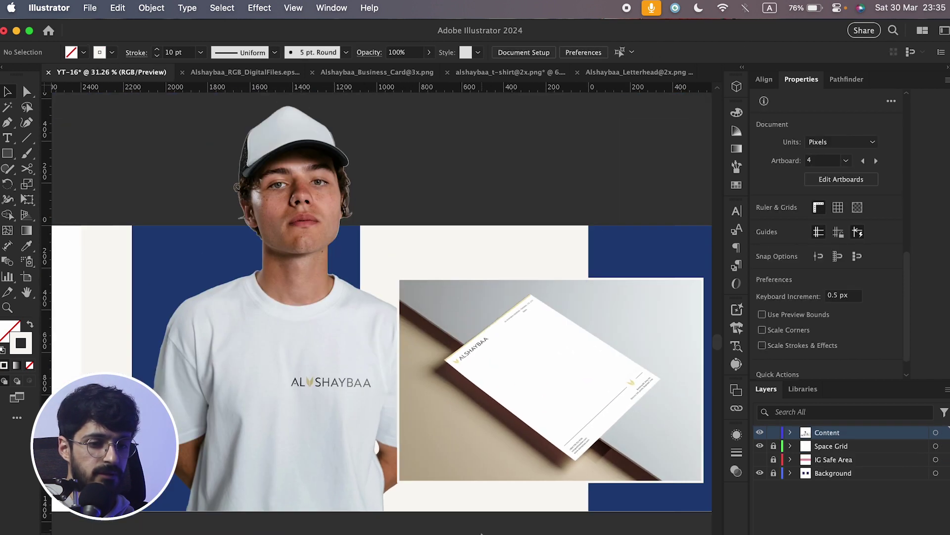
pyautogui.hscroll(-5, 481, 533)
pyautogui.hscroll(10, 482, 533)
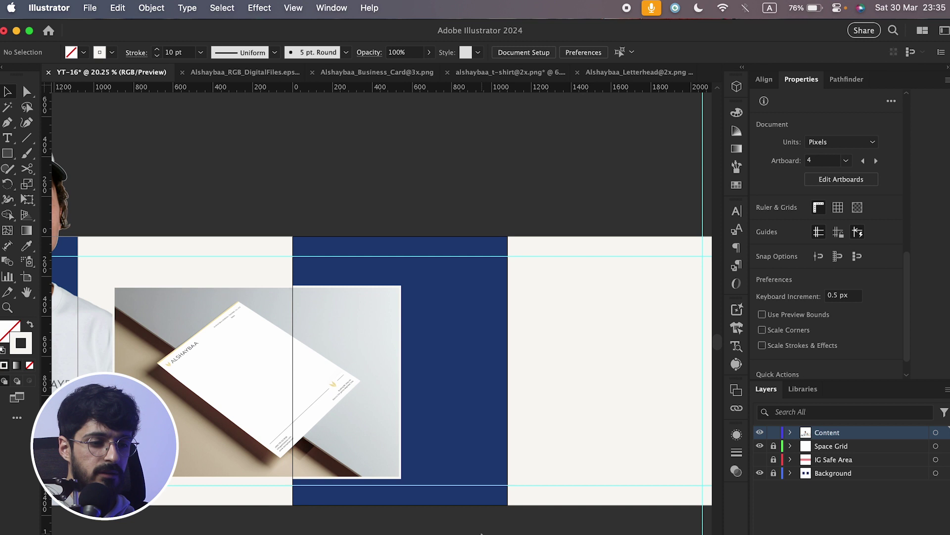
pyautogui.hscroll(3, 487, 508)
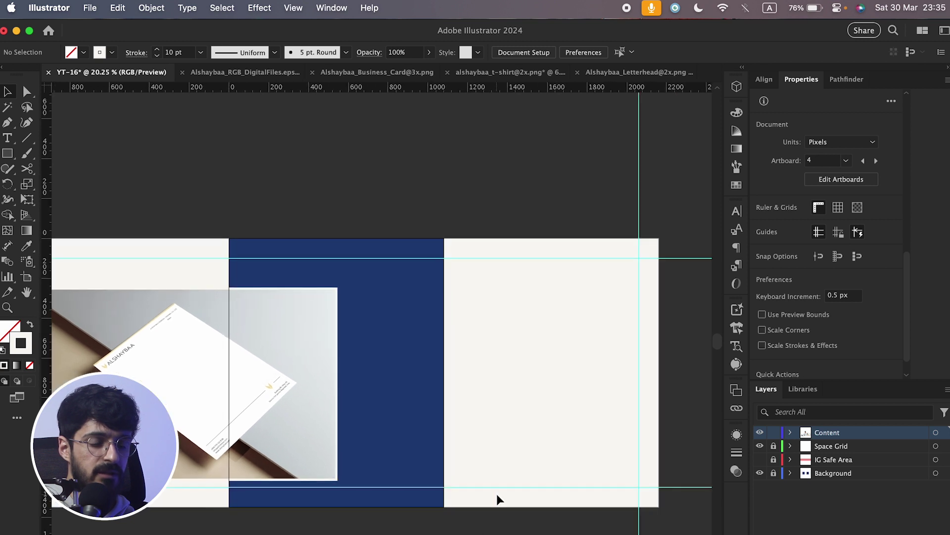
pyautogui.click(89, 6)
pyautogui.click(99, 58)
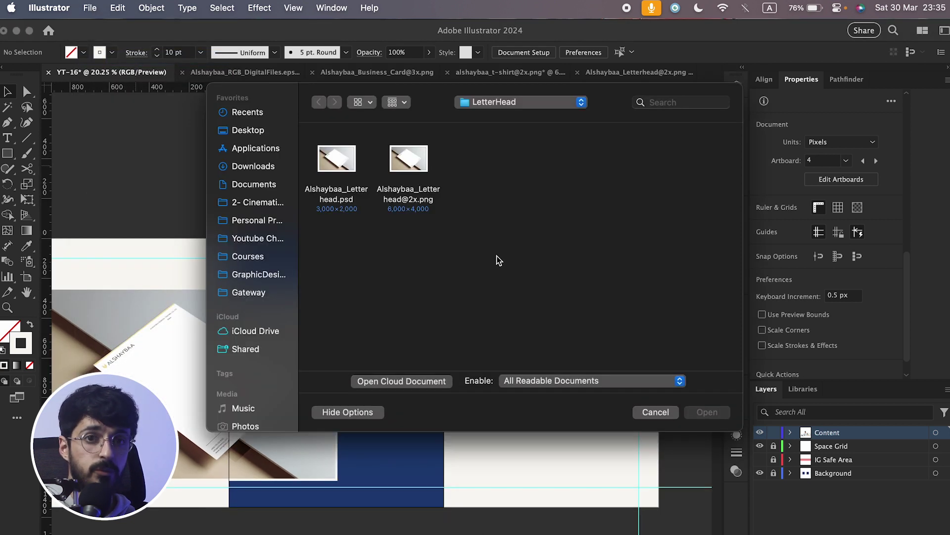
pyautogui.click(515, 102)
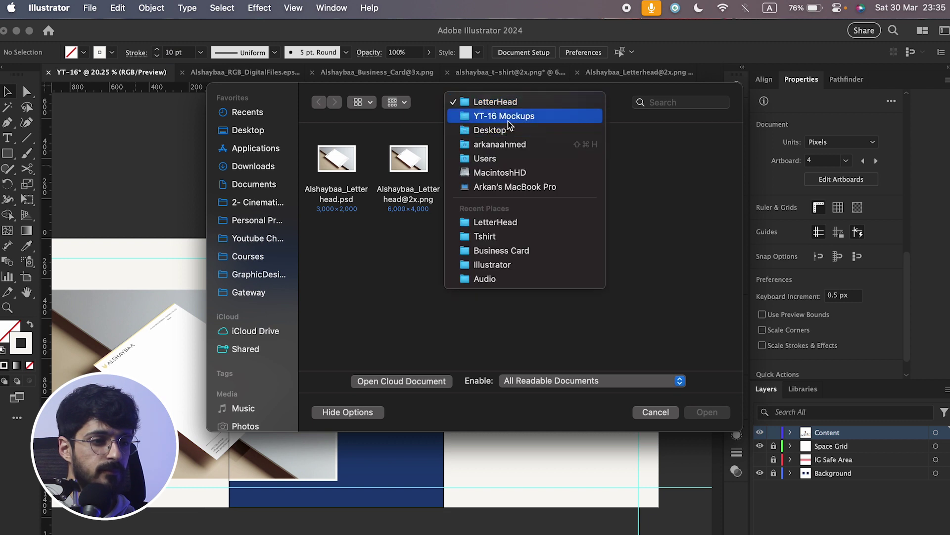
pyautogui.click(515, 118)
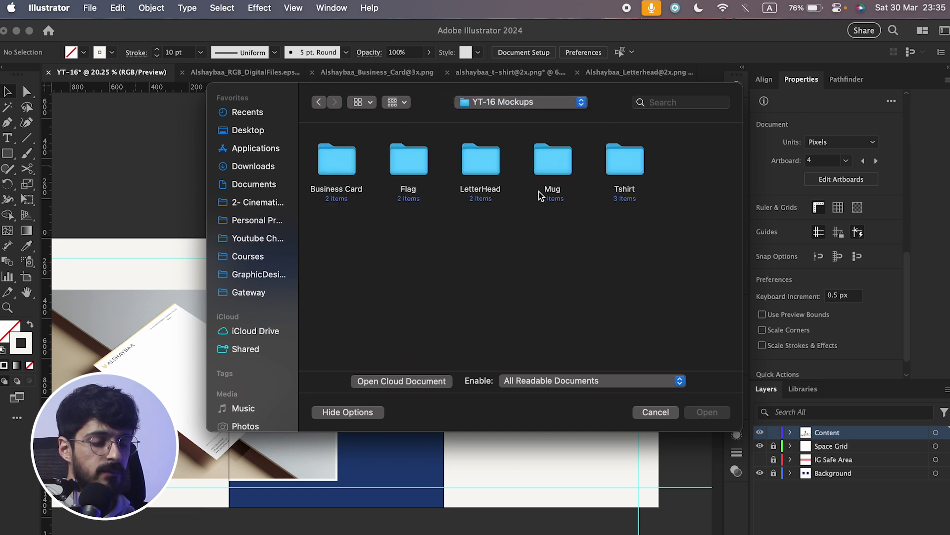
pyautogui.doubleClick(569, 173)
pyautogui.doubleClick(418, 169)
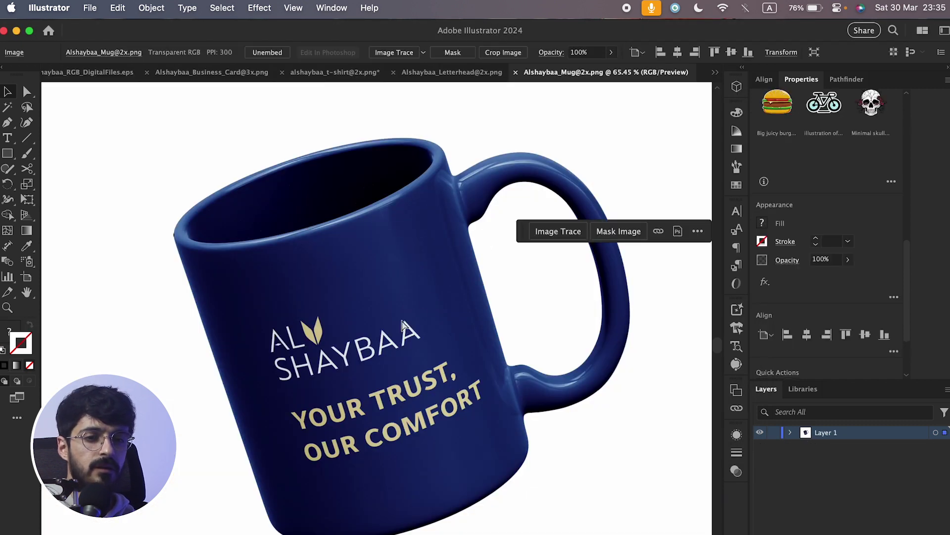
# Step: Paste the mug mockup into YT-16 and scale it down onto the navy fourth artboard
pyautogui.click(714, 72)
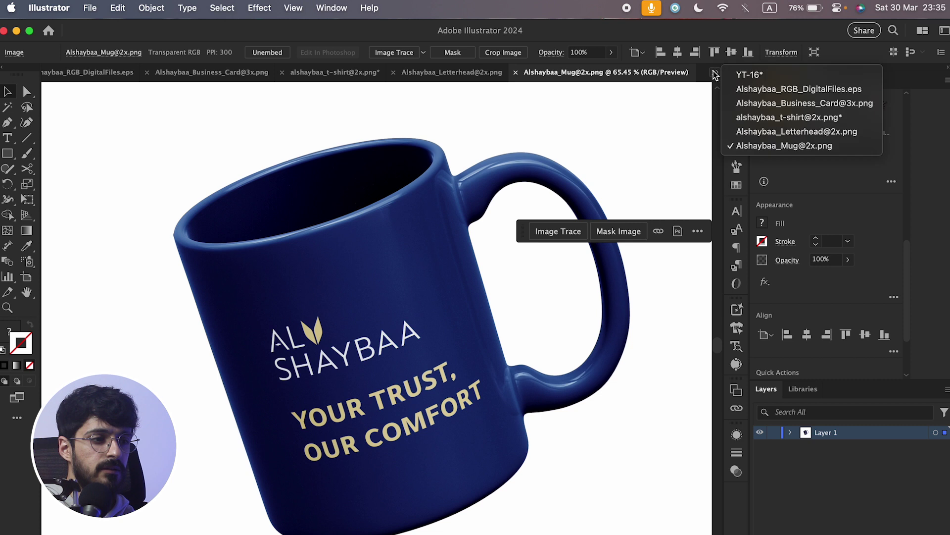
pyautogui.click(749, 77)
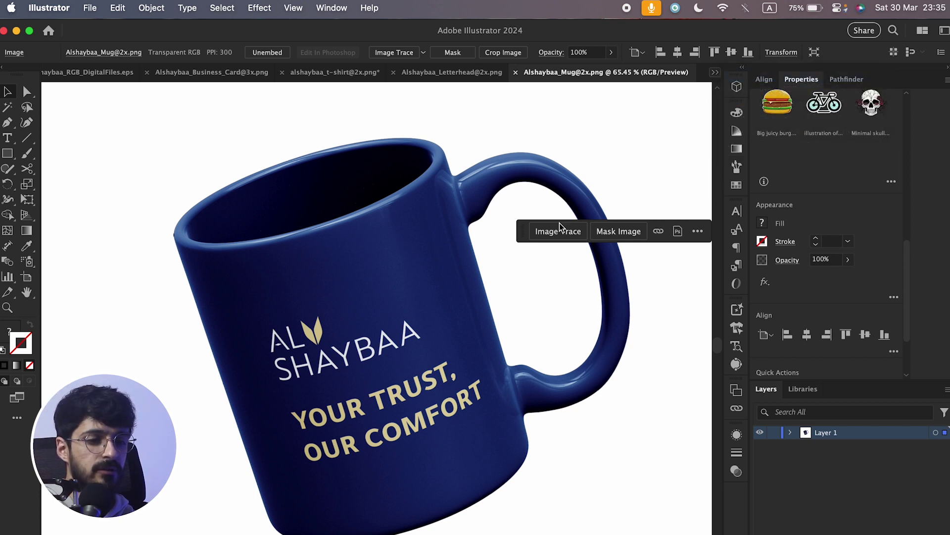
pyautogui.press('super+v')
pyautogui.moveTo(378, 375); pyautogui.dragTo(431, 398)
pyautogui.hscroll(3, 610, 382)
pyautogui.moveTo(634, 382); pyautogui.dragTo(604, 384)
pyautogui.moveTo(405, 396); pyautogui.dragTo(409, 395)
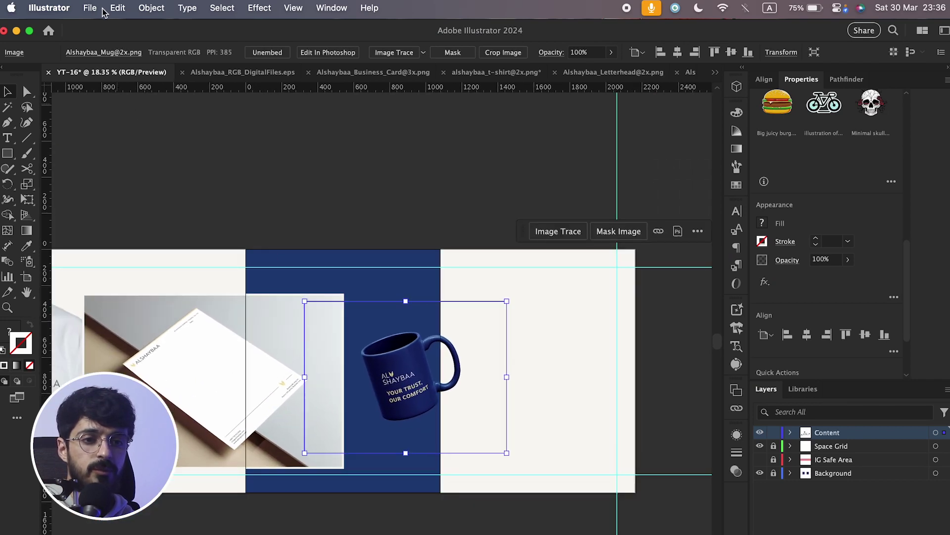
pyautogui.click(93, 8)
pyautogui.click(117, 56)
# Step: Open Alshaybaa_Flag.png from the YT-16 Mockups > Flag folder
pyautogui.click(524, 103)
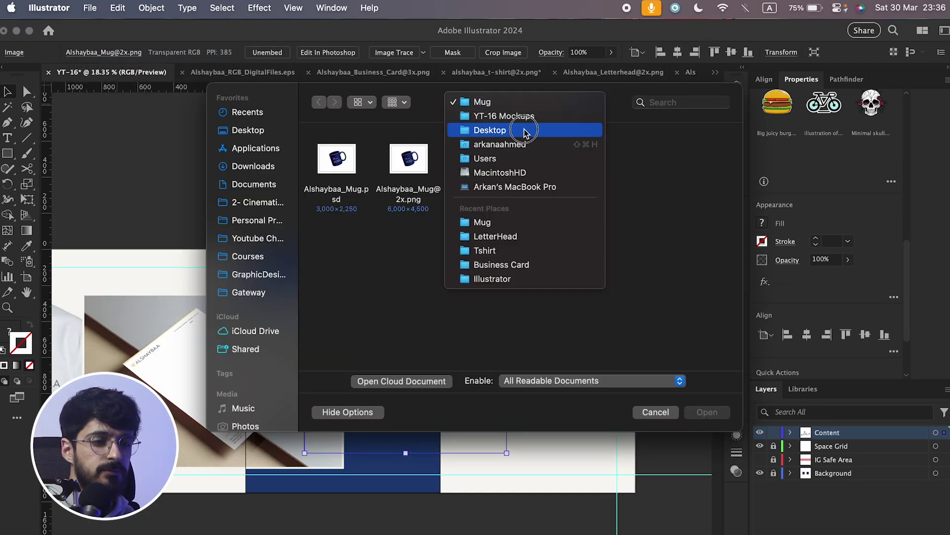
pyautogui.click(519, 117)
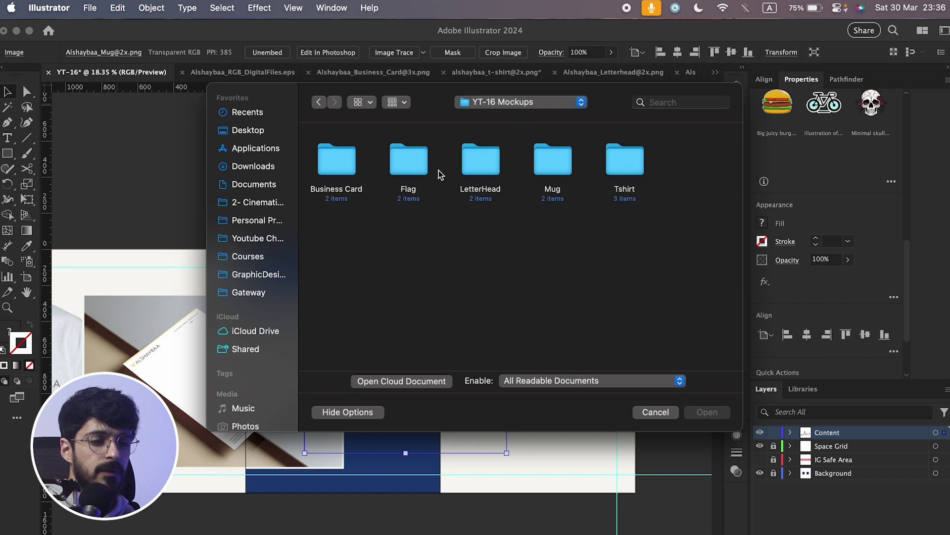
pyautogui.doubleClick(409, 159)
pyautogui.doubleClick(339, 160)
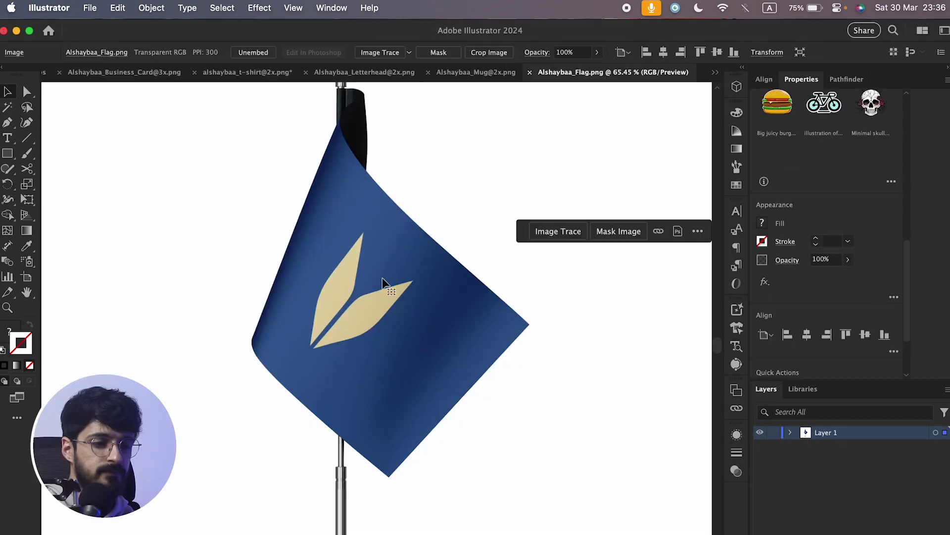
# Step: Paste the flag into YT-16, scale it down, and place it on the cream fifth artboard
pyautogui.click(715, 72)
pyautogui.click(755, 77)
pyautogui.hotkey('ctrl', 'Right')
pyautogui.hotkey('ctrl', 'Left')
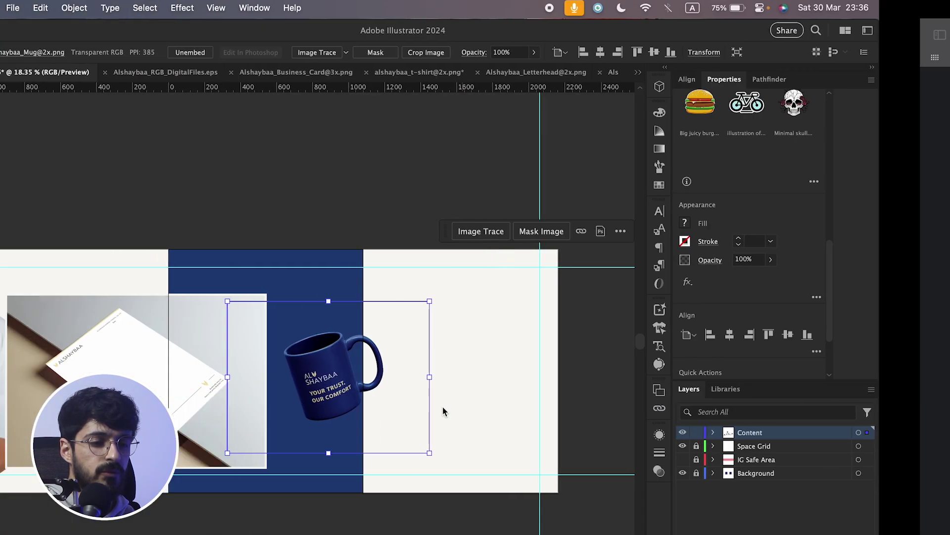
pyautogui.click(670, 378)
pyautogui.scroll(5, 562, 402)
pyautogui.hscroll(5, 562, 402)
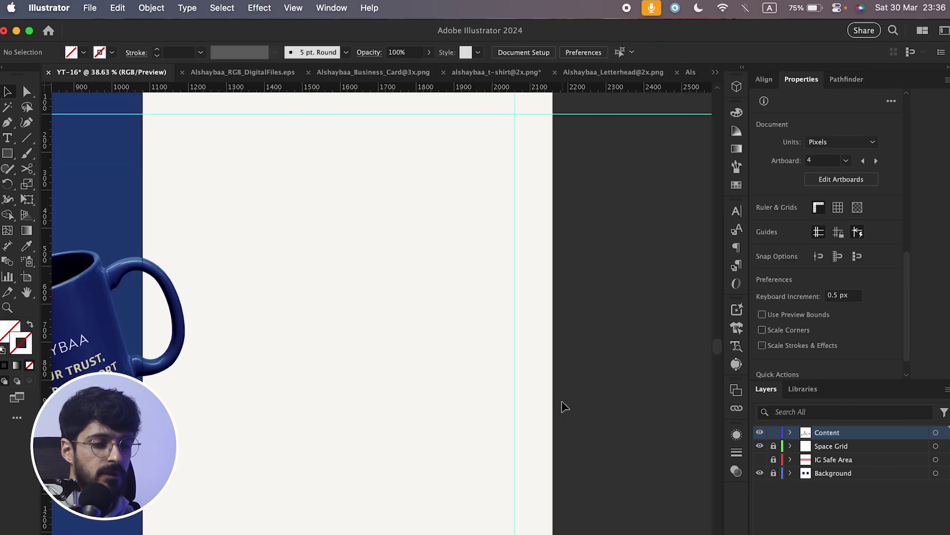
pyautogui.press('super+v')
pyautogui.moveTo(391, 128); pyautogui.dragTo(373, 272)
pyautogui.scroll(-3, 357, 384)
pyautogui.hscroll(-2, 356, 384)
pyautogui.moveTo(425, 374); pyautogui.dragTo(408, 388)
pyautogui.scroll(-5, 409, 387)
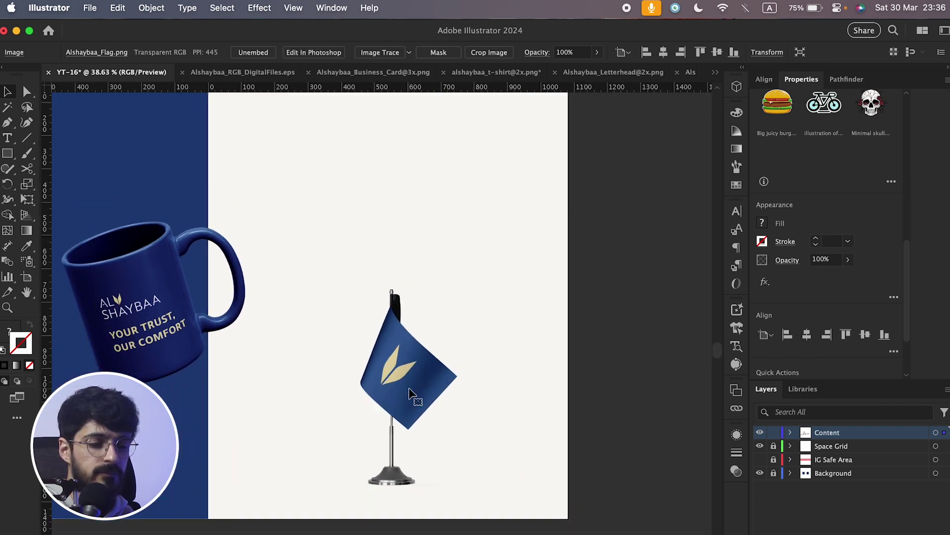
pyautogui.hscroll(-5, 409, 387)
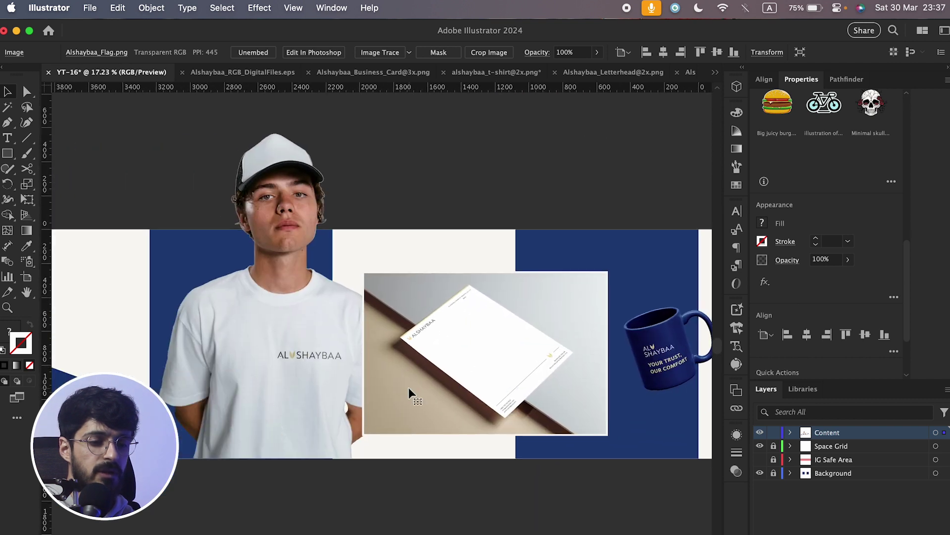
pyautogui.scroll(-2, 409, 387)
pyautogui.hscroll(-2, 409, 388)
pyautogui.hscroll(2, 409, 388)
pyautogui.hscroll(5, 408, 388)
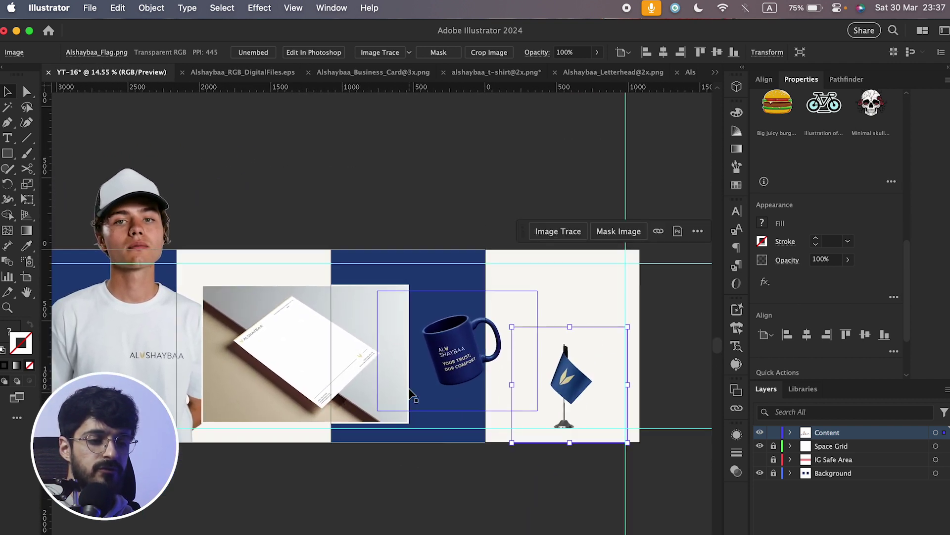
pyautogui.hscroll(-7, 409, 388)
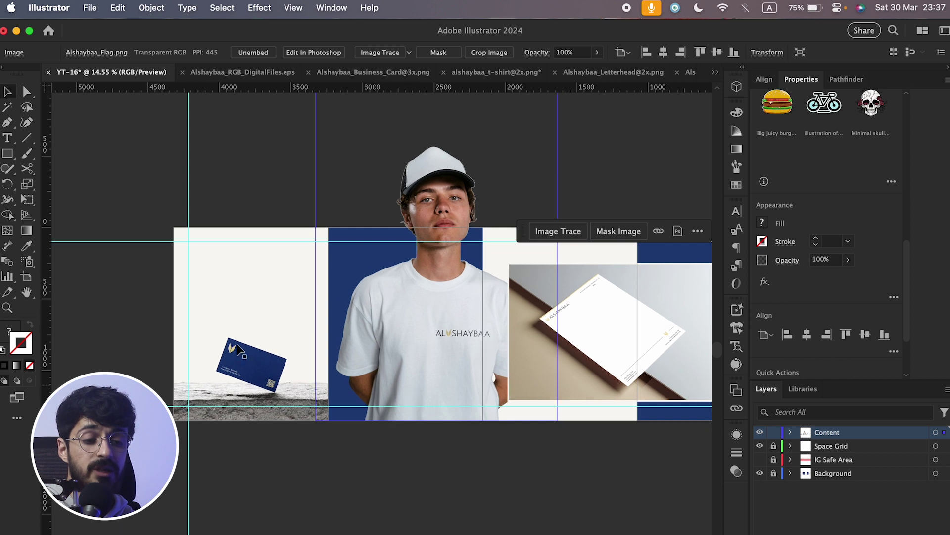
pyautogui.scroll(5, 214, 334)
pyautogui.hscroll(2, 214, 334)
pyautogui.scroll(1, 214, 334)
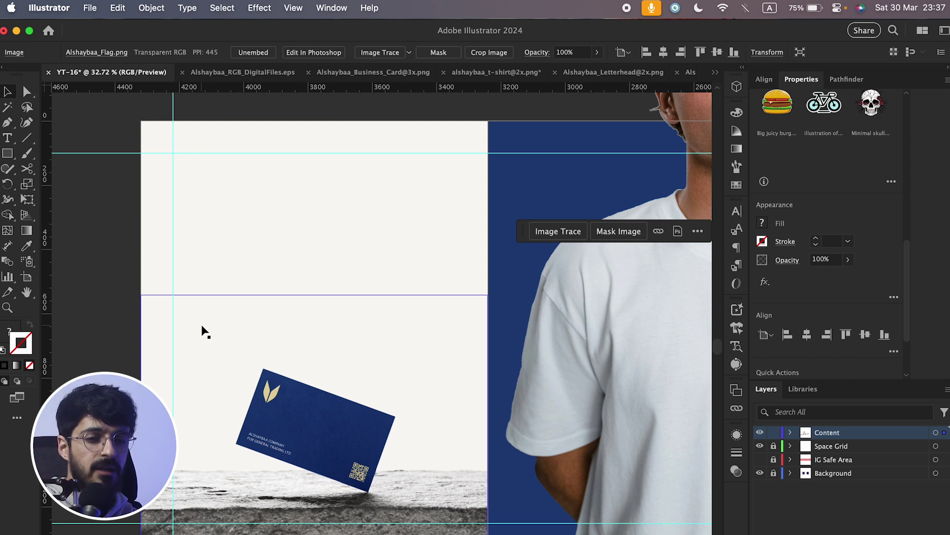
pyautogui.hscroll(-1, 72, 200)
pyautogui.scroll(1, 72, 200)
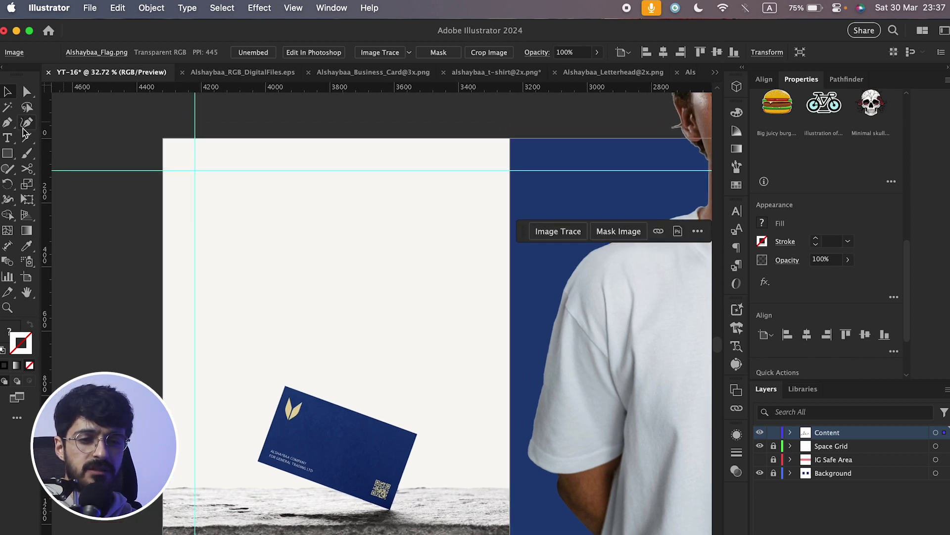
# Step: Add a text object on the first artboard set in Roboto Bold at 96 pt
pyautogui.click(271, 204)
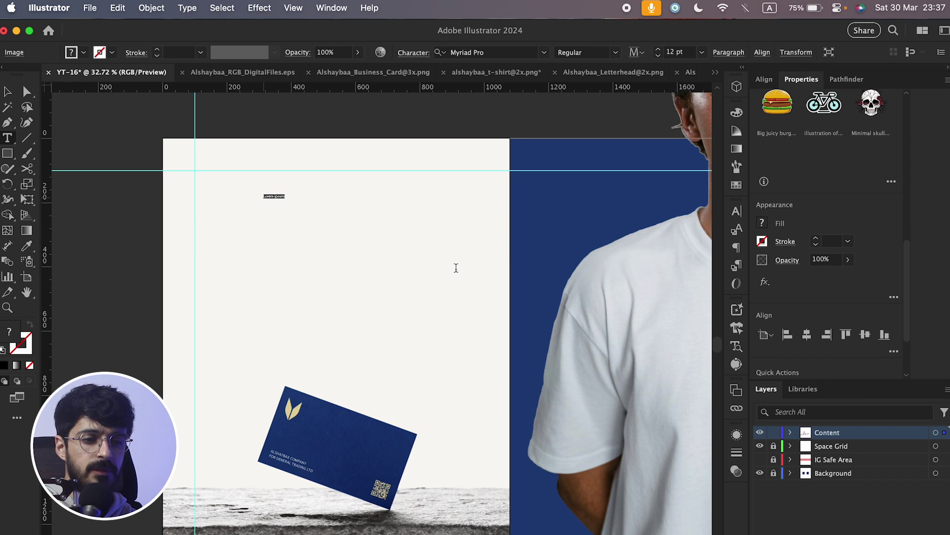
pyautogui.keyDown('shift'); pyautogui.click(659, 49); pyautogui.keyUp('shift')
pyautogui.keyDown('shift'); pyautogui.click(659, 50); pyautogui.keyUp('shift')
pyautogui.keyDown('shift'); pyautogui.click(659, 50); pyautogui.keyUp('shift')
pyautogui.keyDown('shift'); pyautogui.click(659, 50); pyautogui.keyUp('shift')
pyautogui.keyDown('shift'); pyautogui.click(659, 49); pyautogui.keyUp('shift')
pyautogui.keyDown('shift'); pyautogui.click(659, 49); pyautogui.keyUp('shift')
pyautogui.keyDown('shift'); pyautogui.click(659, 49); pyautogui.keyUp('shift')
pyautogui.scroll(7, 660, 52)
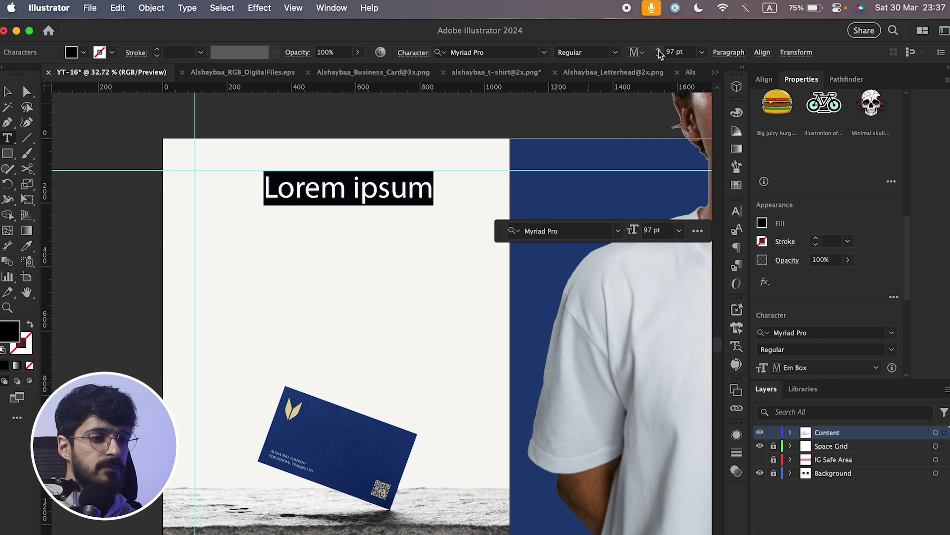
pyautogui.click(658, 56)
pyautogui.click(508, 53)
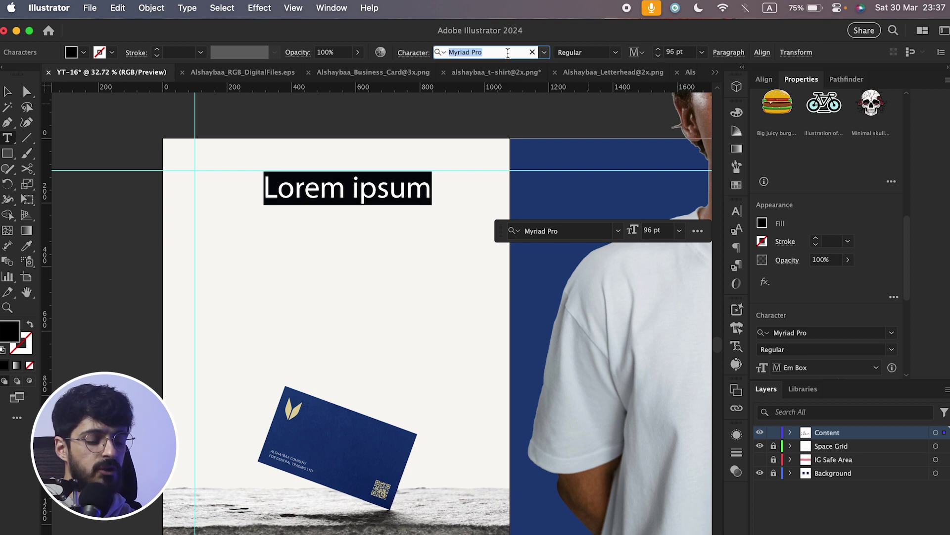
pyautogui.write('Robo')
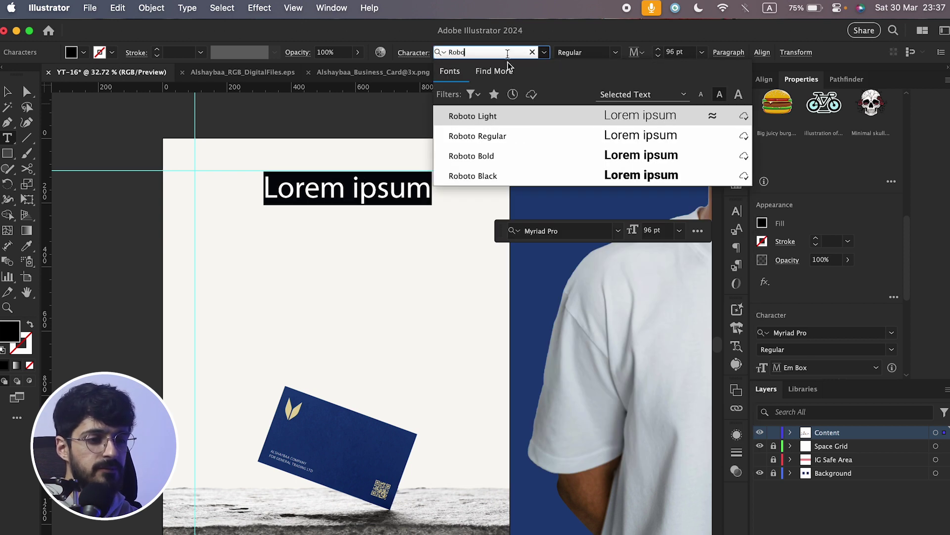
pyautogui.click(536, 159)
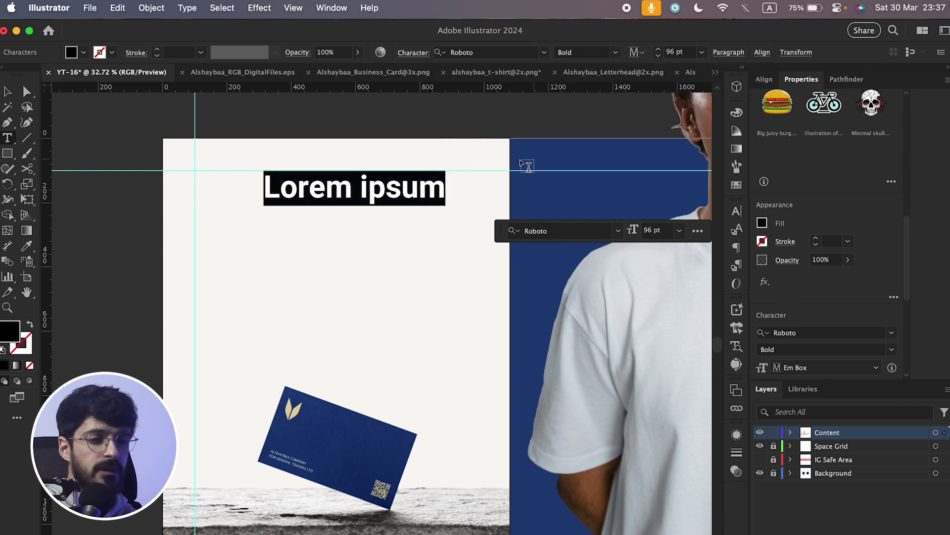
# Step: Move the heading left along the guide and retype it as 'Alshaybaa Visual Identity'
pyautogui.click(10, 90)
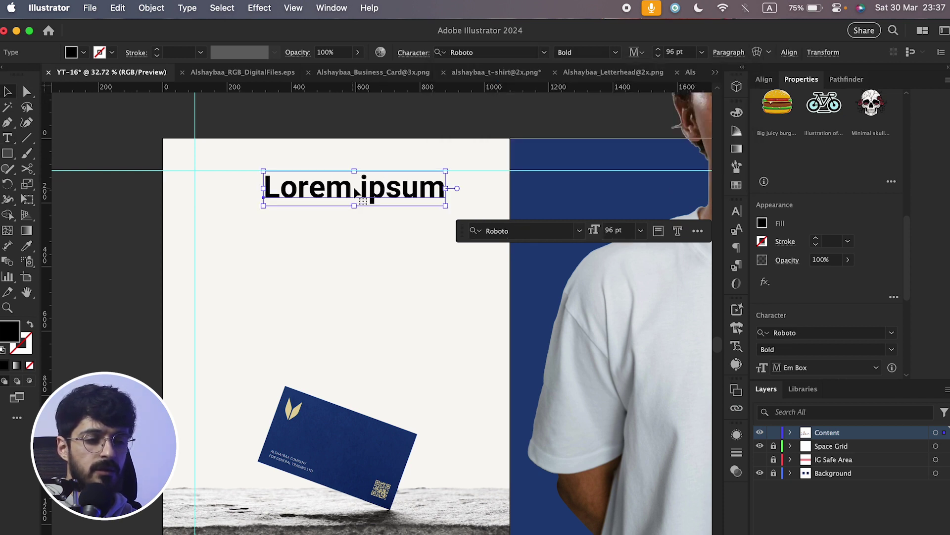
pyautogui.moveTo(354, 192); pyautogui.dragTo(320, 193)
pyautogui.click(728, 53)
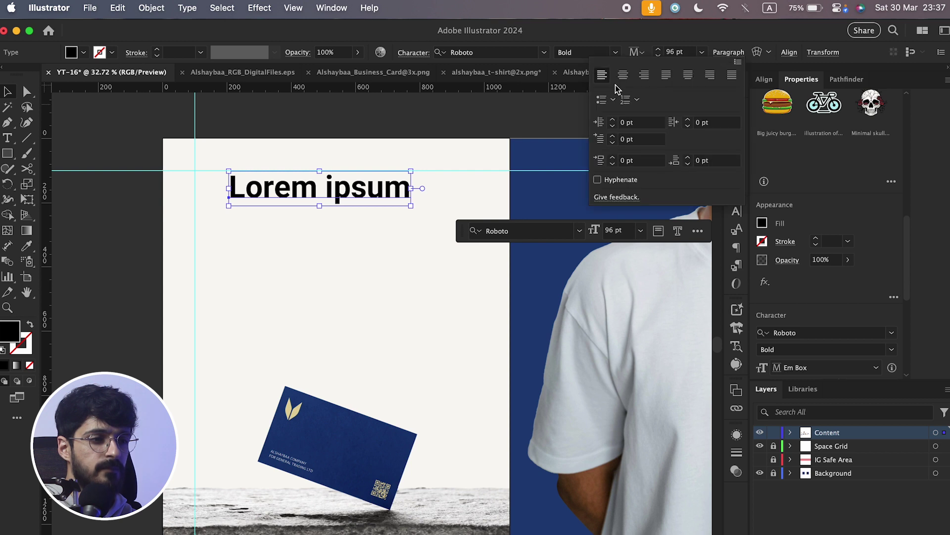
pyautogui.click(752, 40)
pyautogui.doubleClick(321, 191)
pyautogui.press('super+a')
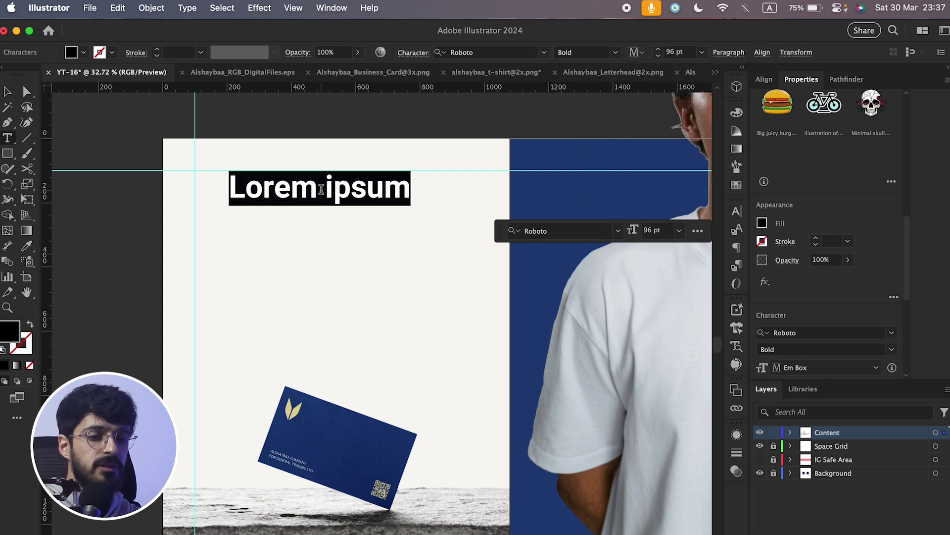
pyautogui.write('Visual')
pyautogui.press('super+a')
pyautogui.write('AL')
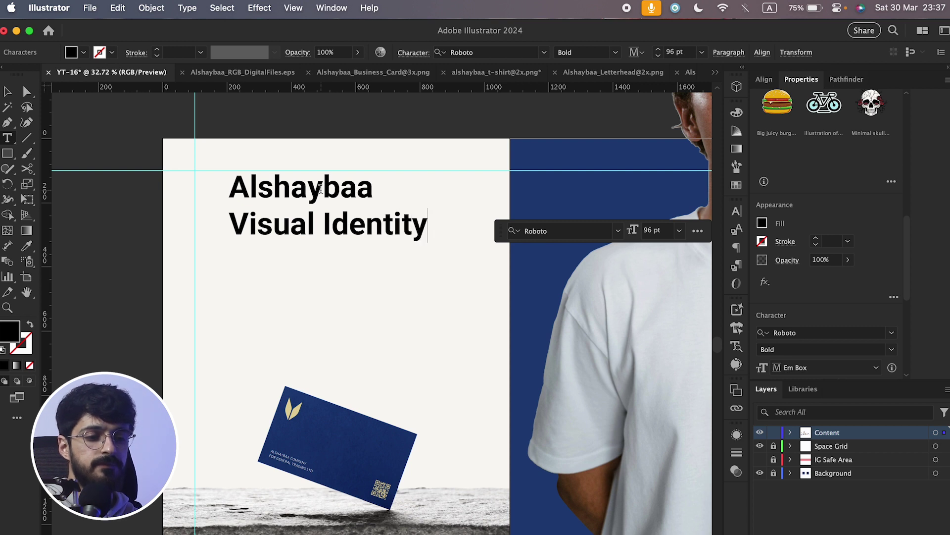
pyautogui.press('Escape')
# Step: Set the heading in All Caps using the Character panel
pyautogui.moveTo(338, 222); pyautogui.dragTo(311, 229)
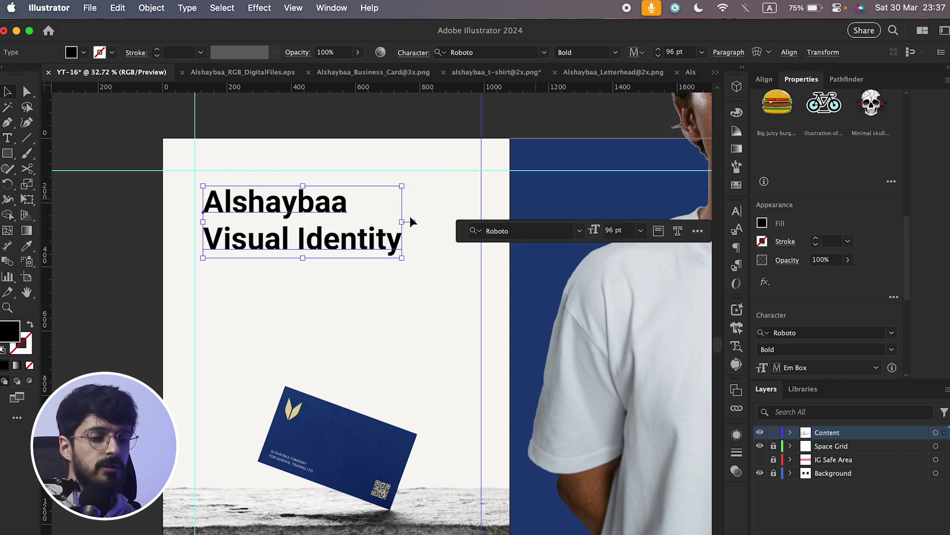
pyautogui.click(737, 212)
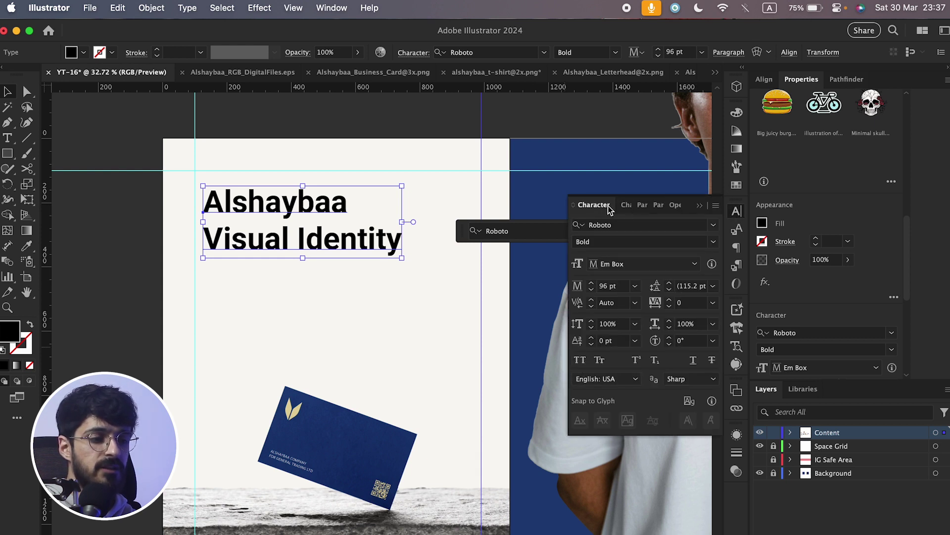
pyautogui.click(322, 8)
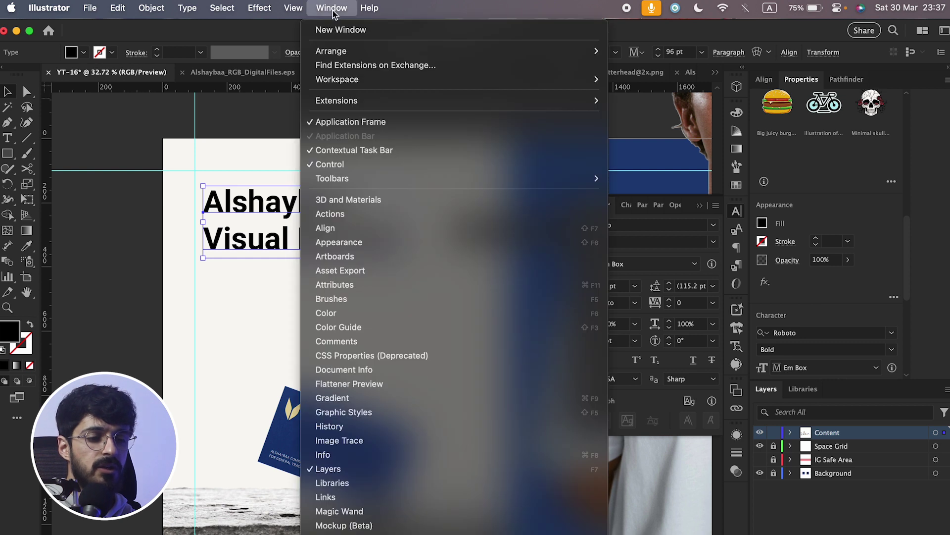
pyautogui.scroll(-5, 347, 532)
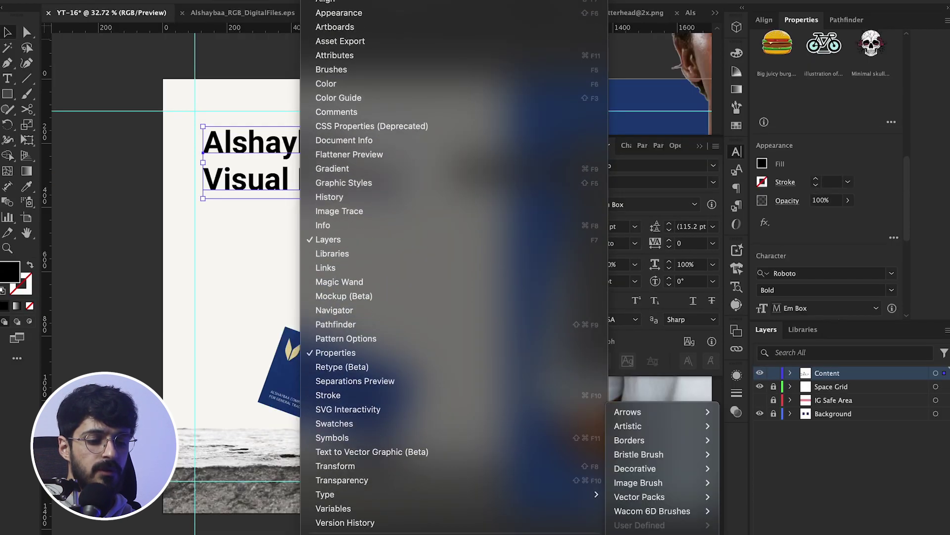
pyautogui.moveTo(422, 494)
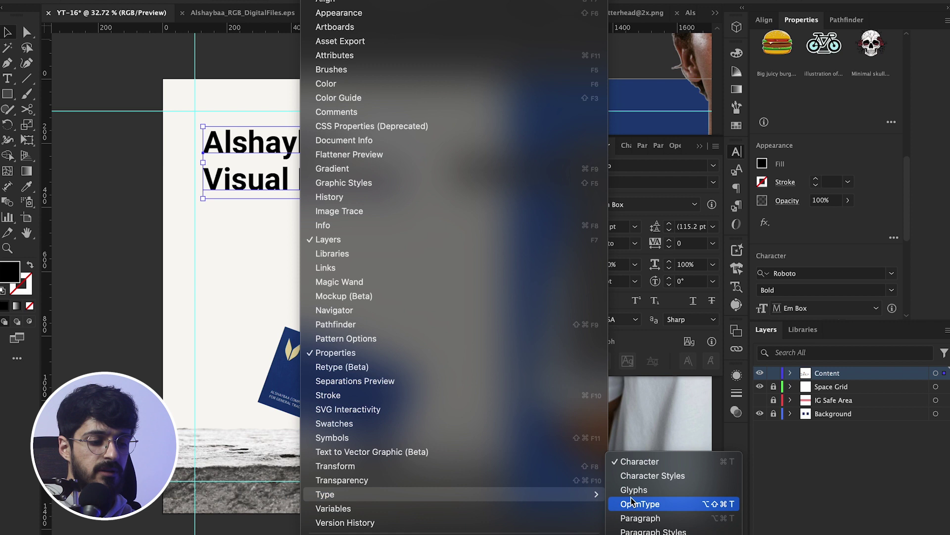
pyautogui.click(681, 157)
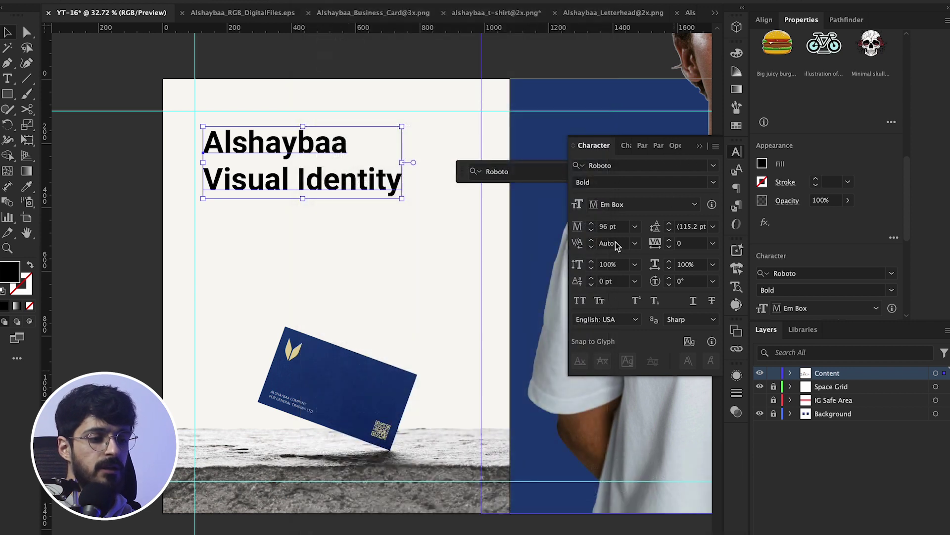
pyautogui.click(580, 342)
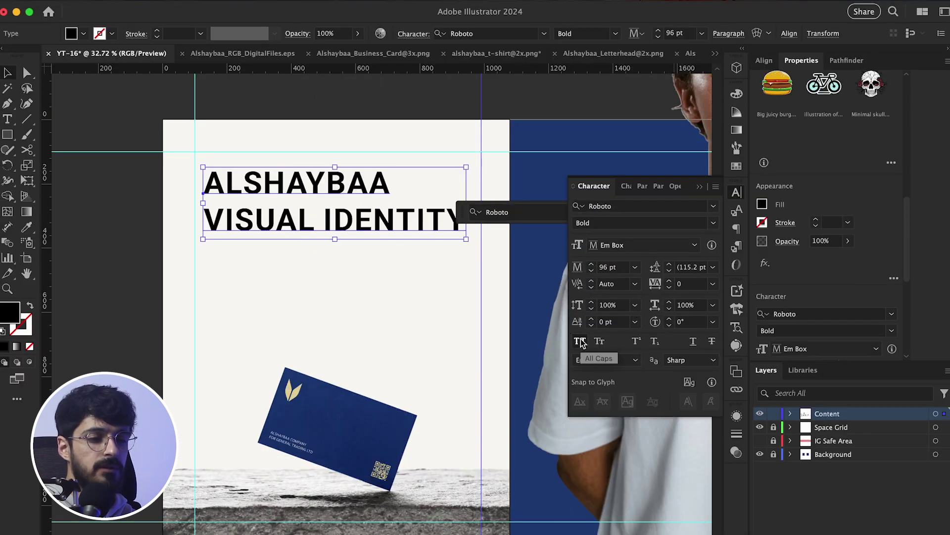
pyautogui.click(700, 187)
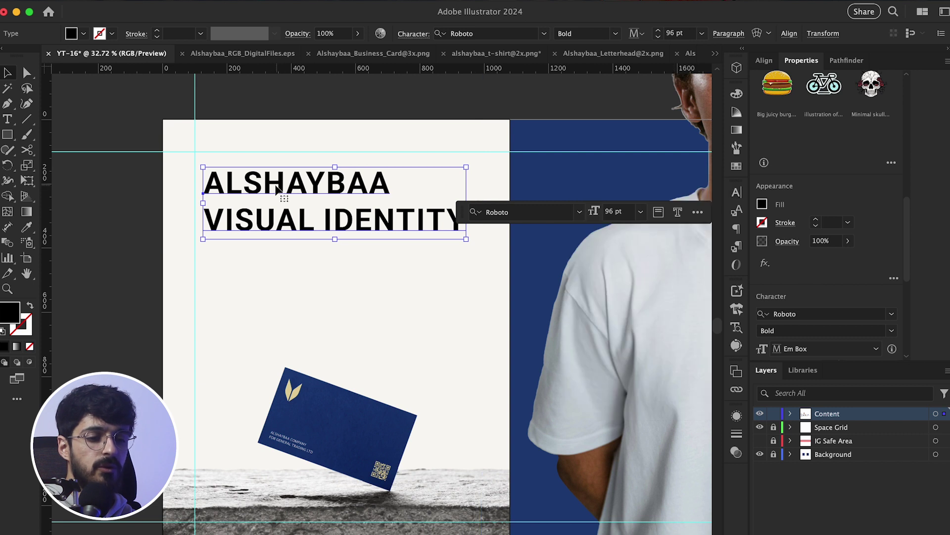
# Step: Snap the heading's left edge to the guide, show the IG Safe Area layer, and nudge it down
pyautogui.moveTo(275, 188); pyautogui.dragTo(268, 188)
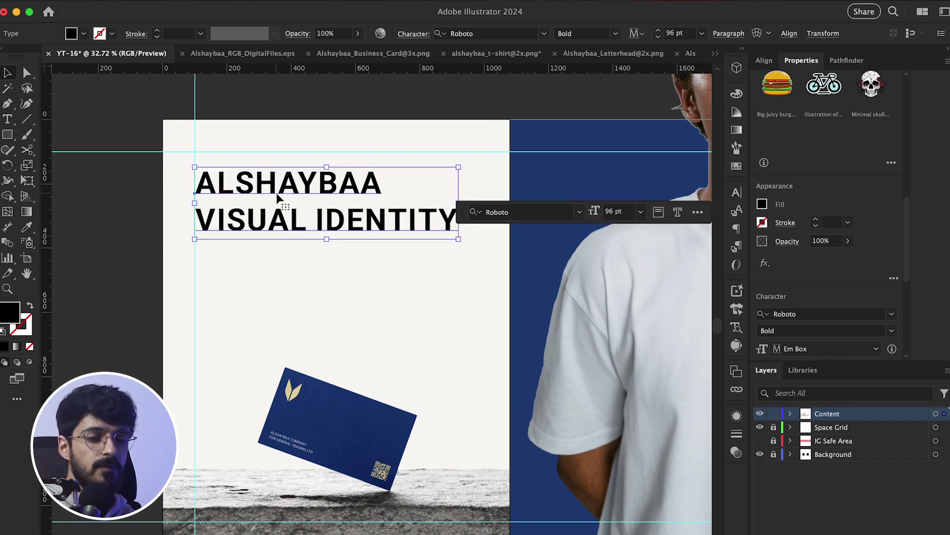
pyautogui.scroll(1, 277, 195)
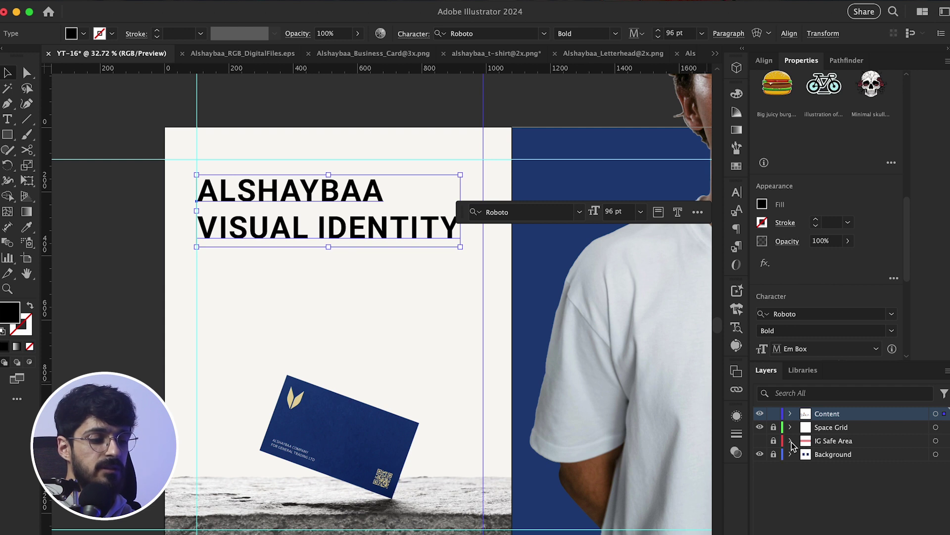
pyautogui.click(760, 441)
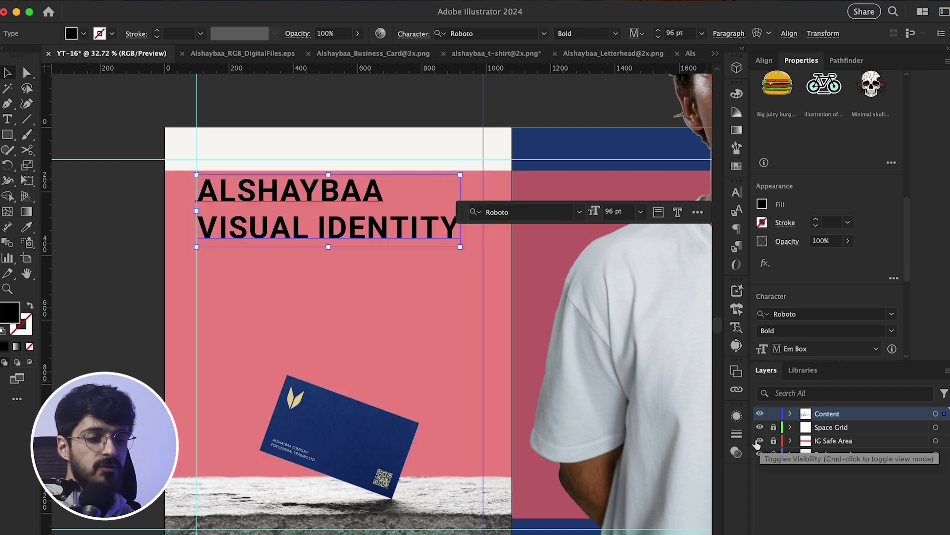
pyautogui.hotkey('shift', 'Down')
pyautogui.hotkey('shift', 'Down')
pyautogui.hotkey('shift', 'Down')
pyautogui.hotkey('shift', 'Down')
pyautogui.hotkey('shift', 'Down')
pyautogui.hotkey('shift', 'Down')
pyautogui.hotkey('shift', 'Down')
pyautogui.hotkey('shift', 'Down')
pyautogui.hotkey('shift', 'Down')
pyautogui.hotkey('shift', 'Down')
pyautogui.hotkey('shift', 'Down')
pyautogui.hotkey('shift', 'Down')
pyautogui.hotkey('shift', 'Down')
pyautogui.hotkey('shift', 'Down')
pyautogui.hotkey('shift', 'Down')
pyautogui.hotkey('shift', 'Down')
pyautogui.hotkey('shift', 'Down')
pyautogui.hotkey('shift', 'Down')
pyautogui.hotkey('shift', 'Down')
pyautogui.hotkey('shift', 'Down')
pyautogui.hotkey('shift', 'Down')
pyautogui.hotkey('shift', 'Down')
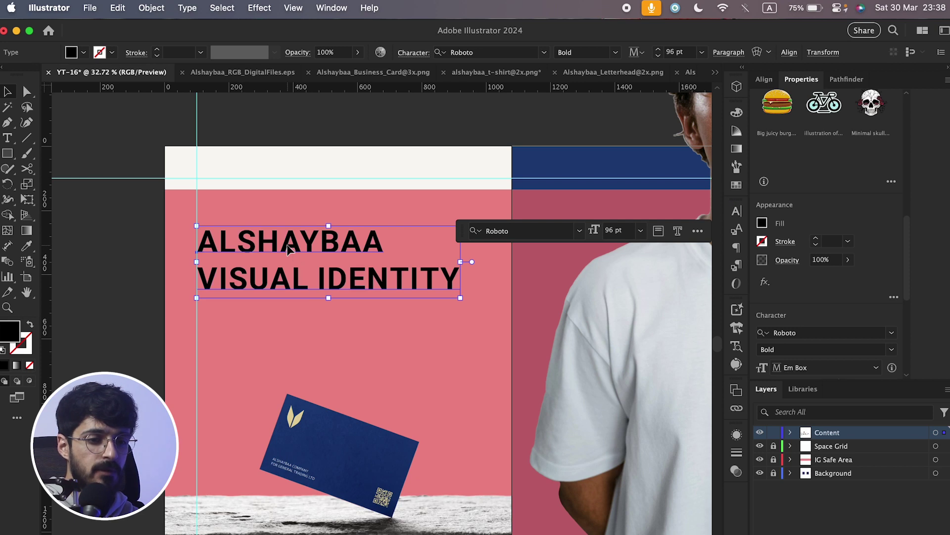
# Step: Nudge the heading down, hide the IG Safe Area overlay, and sample the business card's navy onto it
pyautogui.press('Down')
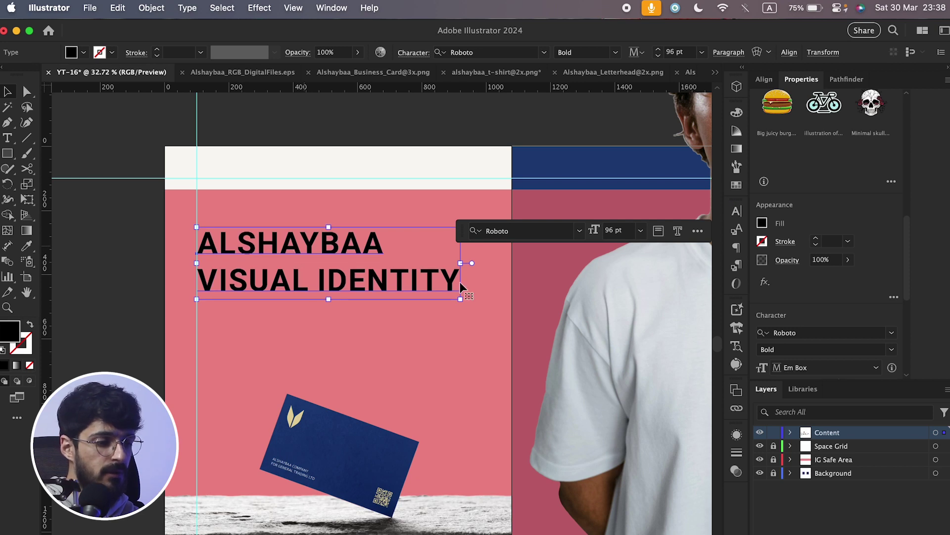
pyautogui.click(761, 459)
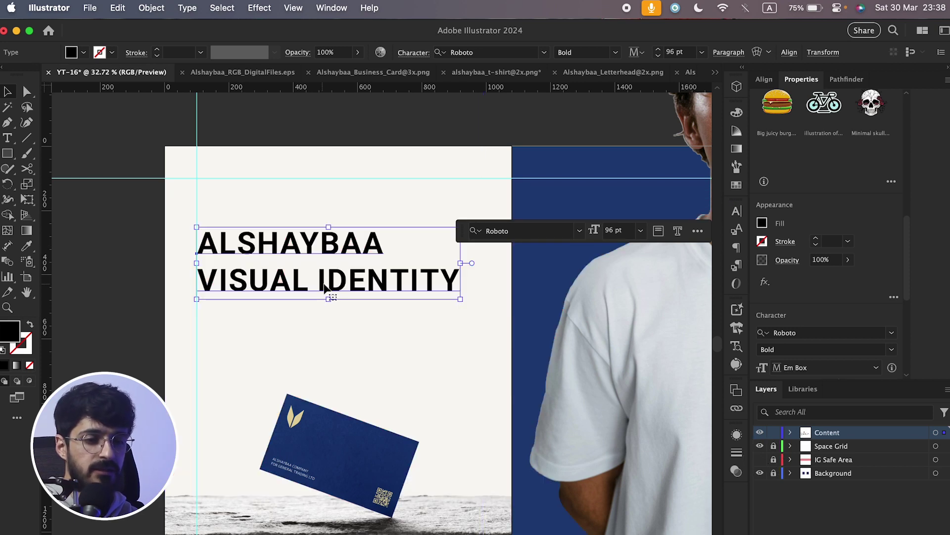
pyautogui.hscroll(2, 325, 288)
pyautogui.scroll(-1, 325, 288)
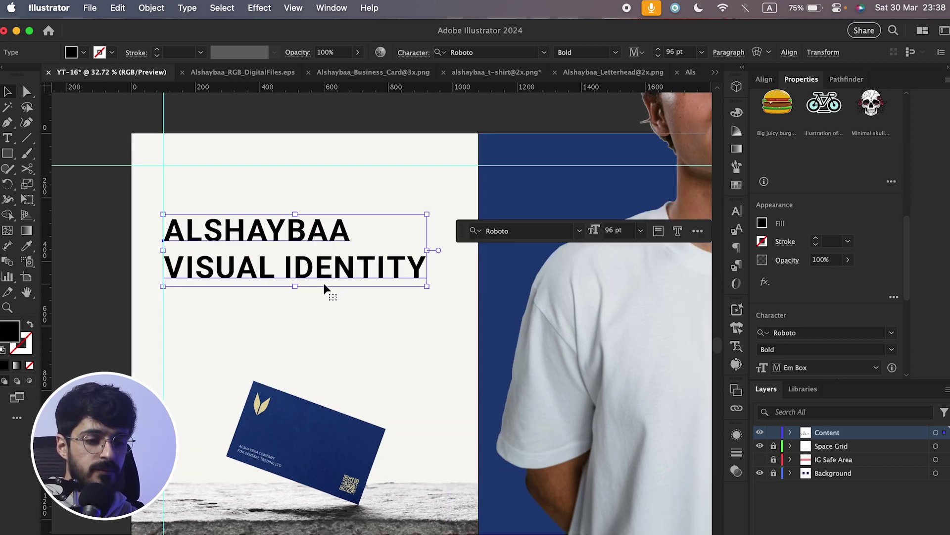
pyautogui.doubleClick(14, 338)
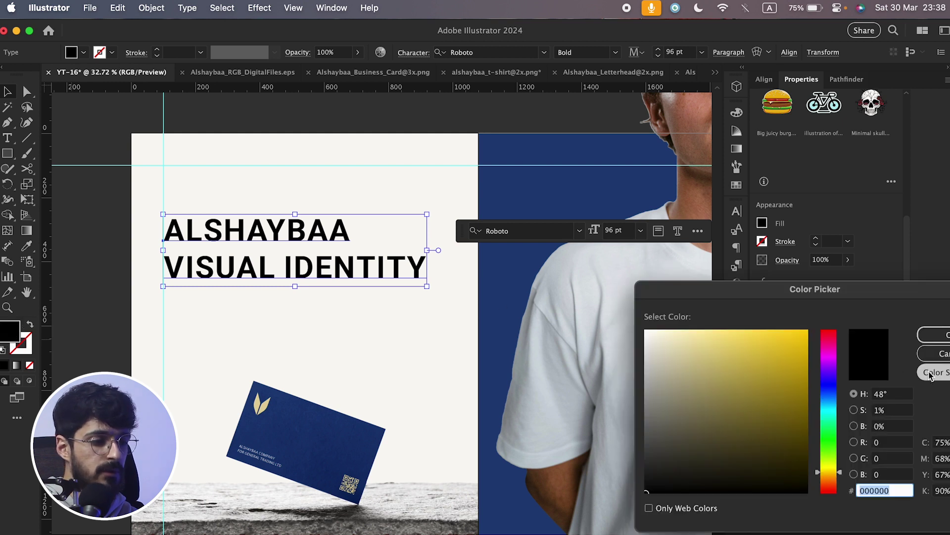
pyautogui.click(934, 357)
pyautogui.press('i')
pyautogui.click(326, 433)
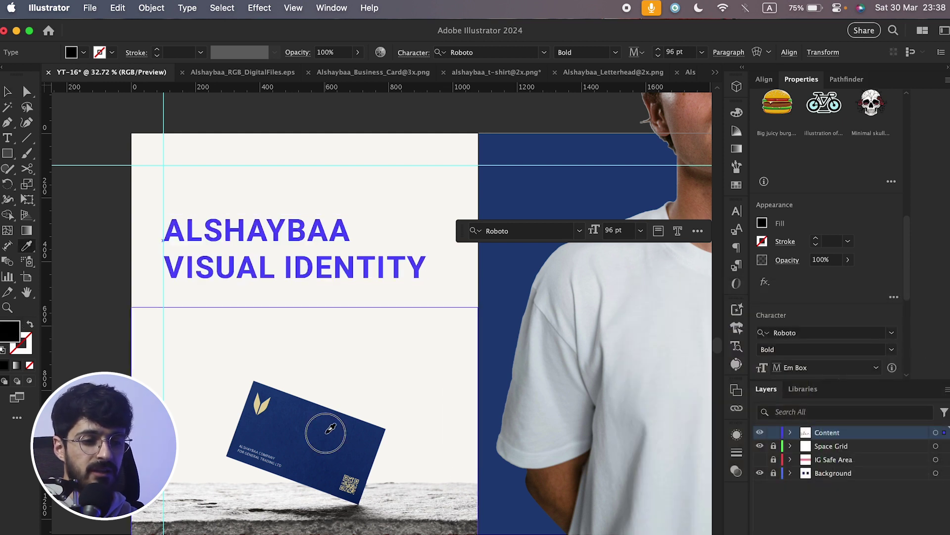
# Step: Refine the title fill to deep navy 0D1D3A in the Color Picker, then deselect
pyautogui.doubleClick(16, 331)
pyautogui.write('112344')
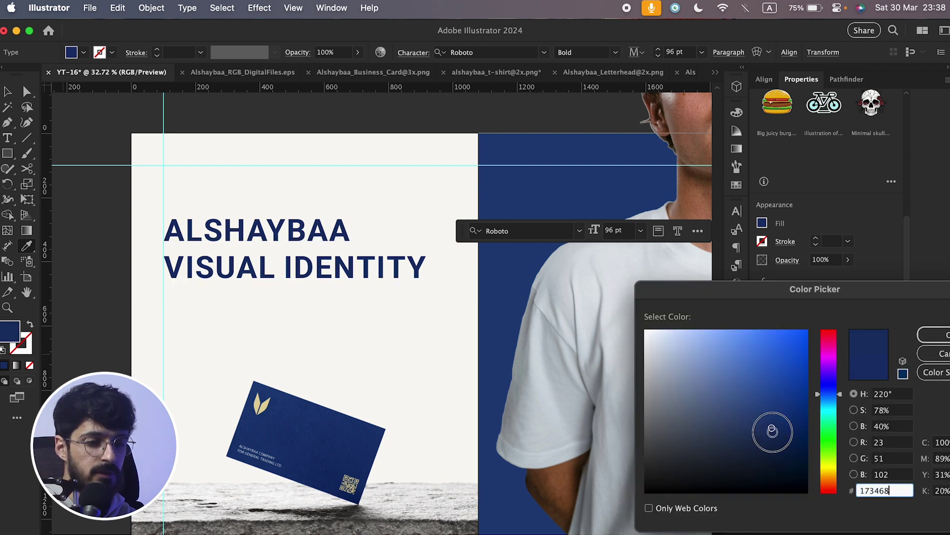
pyautogui.press('BackSpace')
pyautogui.press('BackSpace')
pyautogui.press('BackSpace')
pyautogui.press('BackSpace')
pyautogui.press('BackSpace')
pyautogui.press('BackSpace')
pyautogui.write('0E1B33')
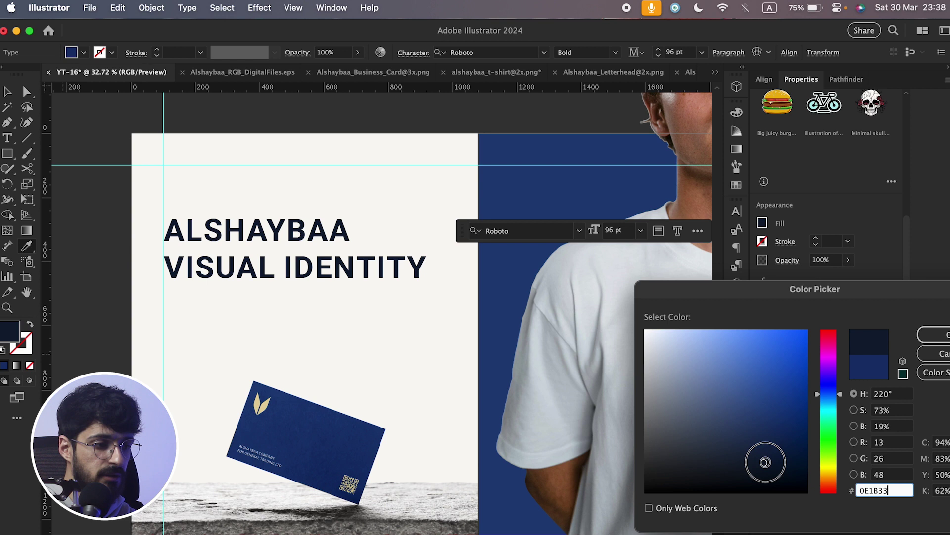
pyautogui.moveTo(766, 467); pyautogui.dragTo(770, 456)
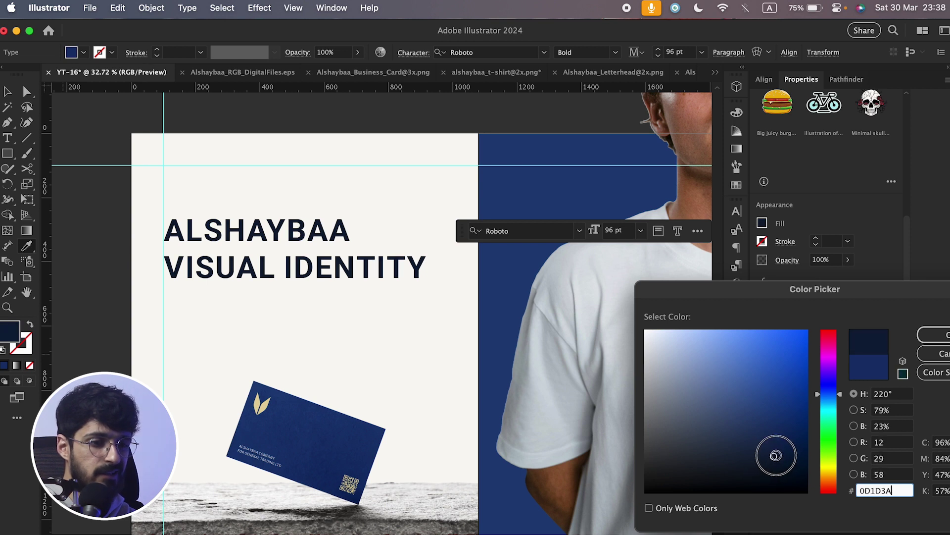
pyautogui.click(942, 331)
pyautogui.hscroll(2, 270, 253)
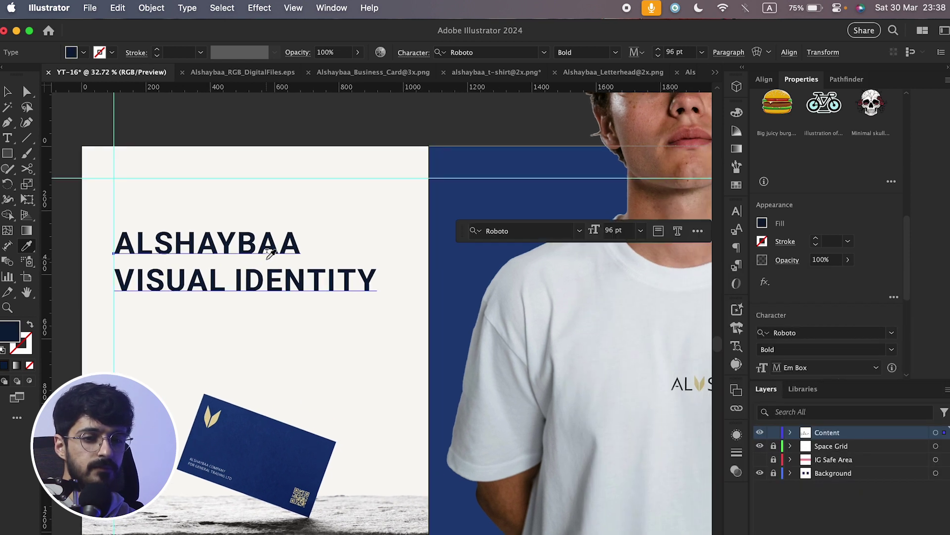
pyautogui.click(9, 97)
pyautogui.click(184, 117)
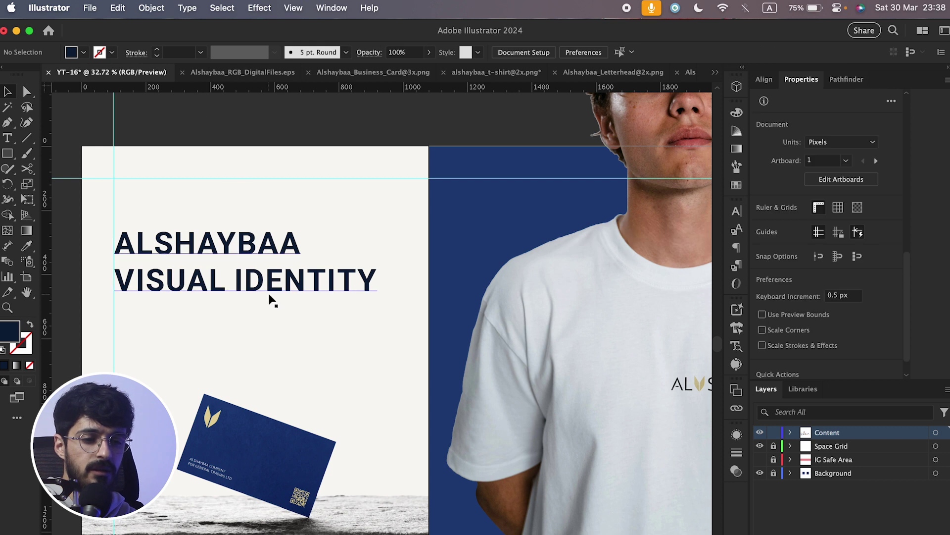
# Step: Paste a copy of the title heading in front and nudge the copy down below it
pyautogui.click(270, 279)
pyautogui.hotkey('shift', 'Up')
pyautogui.hotkey('shift', 'Up')
pyautogui.hotkey('shift', 'Up')
pyautogui.hotkey('shift', 'Up')
pyautogui.hotkey('shift', 'Up')
pyautogui.hotkey('shift', 'Up')
pyautogui.press('super+c')
pyautogui.press('super+f')
pyautogui.hotkey('shift', 'Down')
pyautogui.hotkey('shift', 'Down')
pyautogui.hotkey('shift', 'Right')
pyautogui.hotkey('shift', 'Left')
pyautogui.hotkey('shift', 'Down')
pyautogui.hotkey('shift', 'Down')
pyautogui.hotkey('shift', 'Down')
pyautogui.hotkey('shift', 'Down')
pyautogui.hotkey('shift', 'Down')
pyautogui.hotkey('shift', 'Down')
pyautogui.hotkey('shift', 'Down')
pyautogui.hotkey('shift', 'Down')
pyautogui.hotkey('shift', 'Down')
pyautogui.hotkey('shift', 'Down')
pyautogui.hotkey('shift', 'Down')
pyautogui.hotkey('shift', 'Down')
pyautogui.hotkey('shift', 'Down')
pyautogui.hotkey('shift', 'Down')
pyautogui.hotkey('shift', 'Down')
pyautogui.hotkey('shift', 'Down')
pyautogui.hotkey('shift', 'Down')
pyautogui.hotkey('shift', 'Down')
pyautogui.hotkey('shift', 'Down')
pyautogui.hotkey('shift', 'Down')
pyautogui.hotkey('shift', 'Down')
pyautogui.hotkey('shift', 'Down')
pyautogui.hotkey('shift', 'Down')
pyautogui.hotkey('shift', 'Down')
pyautogui.hotkey('shift', 'Down')
pyautogui.hotkey('shift', 'Down')
pyautogui.hotkey('shift', 'Down')
pyautogui.hotkey('shift', 'Down')
pyautogui.hotkey('shift', 'Down')
pyautogui.hotkey('shift', 'Down')
pyautogui.hotkey('shift', 'Down')
pyautogui.hotkey('shift', 'Down')
# Step: Retype the copy as the designer's name, All Caps off, in Roboto Regular 32 pt
pyautogui.doubleClick(202, 335)
pyautogui.press('Escape')
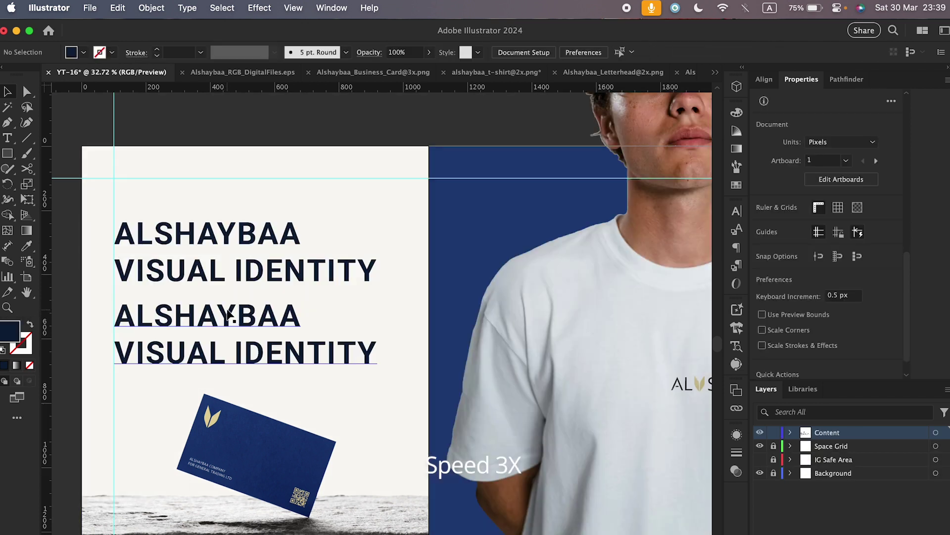
pyautogui.doubleClick(210, 330)
pyautogui.press('super+a')
pyautogui.write('ARKAN A AHMED')
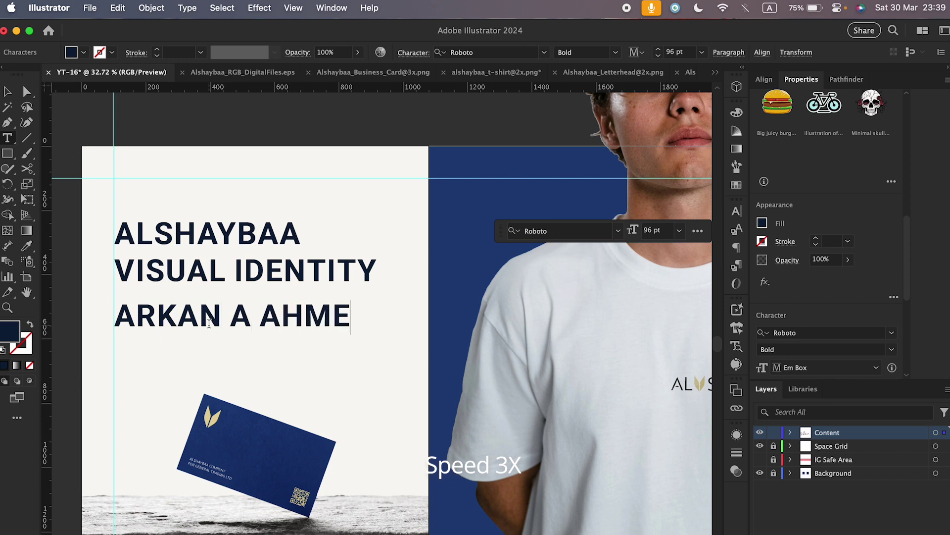
pyautogui.press('super+a')
pyautogui.click(737, 210)
pyautogui.click(580, 360)
pyautogui.click(691, 241)
pyautogui.click(643, 269)
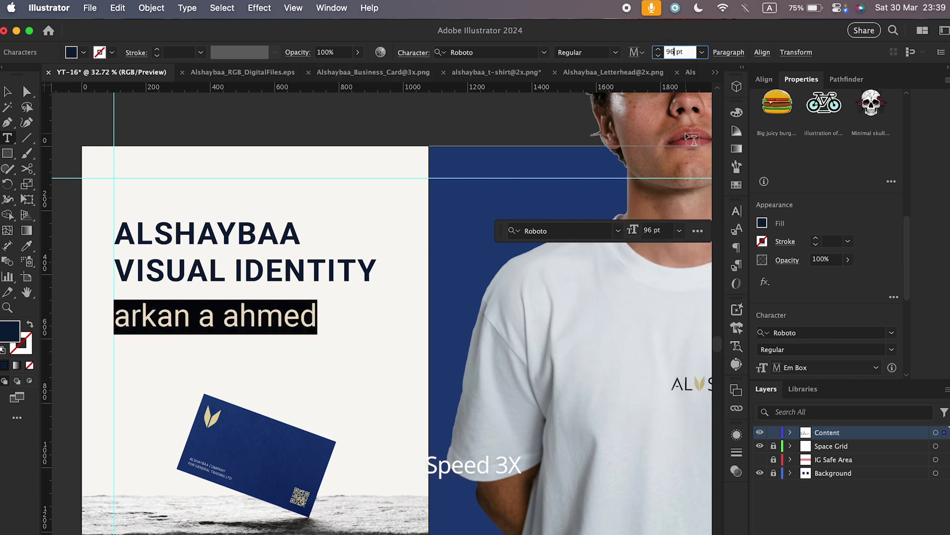
pyautogui.write('32')
pyautogui.press('Return')
# Step: Draw a short divider line under the title, coloured to match the navy heading
pyautogui.click(9, 92)
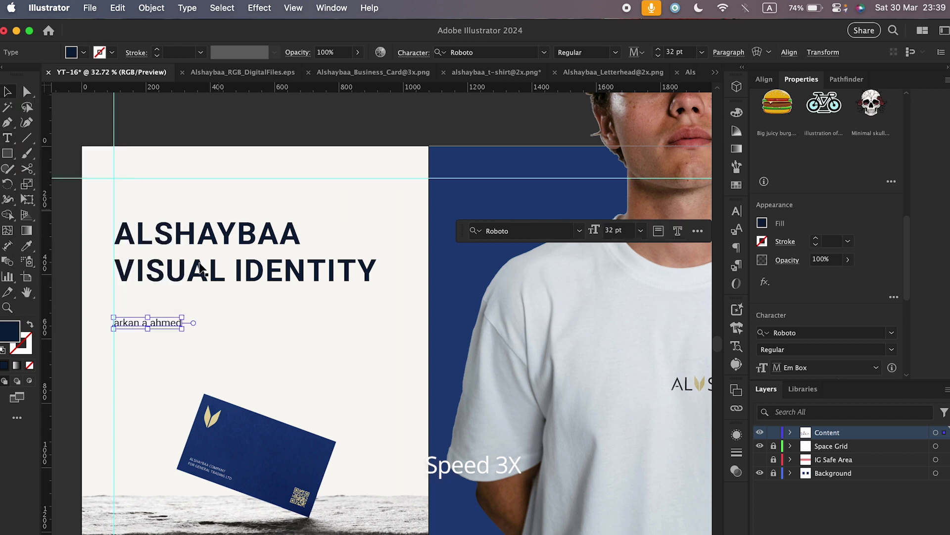
pyautogui.hotkey('shift', 'Up')
pyautogui.click(62, 161)
pyautogui.click(26, 138)
pyautogui.click(114, 299)
pyautogui.click(443, 363)
pyautogui.moveTo(114, 296); pyautogui.dragTo(179, 301)
pyautogui.doubleClick(29, 349)
pyautogui.click(929, 353)
pyautogui.click(306, 270)
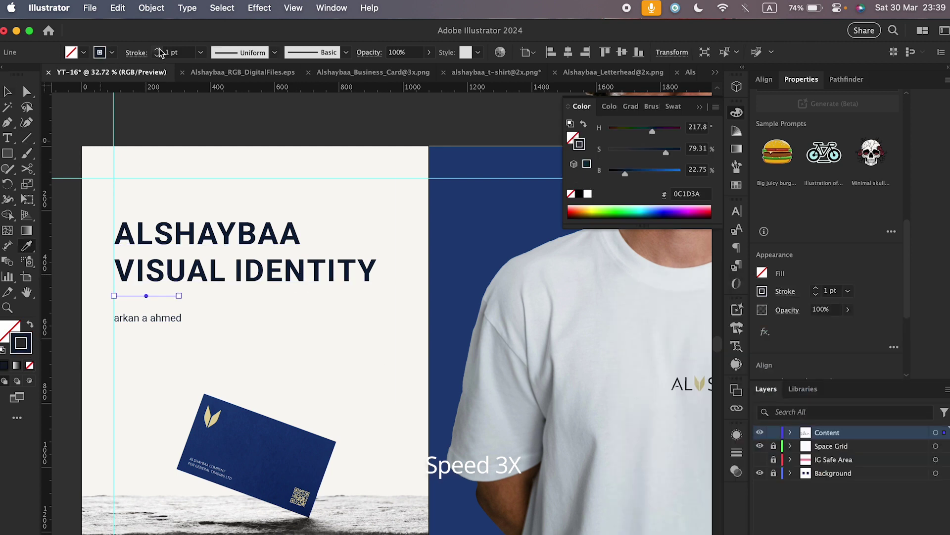
# Step: Nudge the byline and divider line up into their final positions below the title
pyautogui.click(9, 90)
pyautogui.scroll(5, 153, 314)
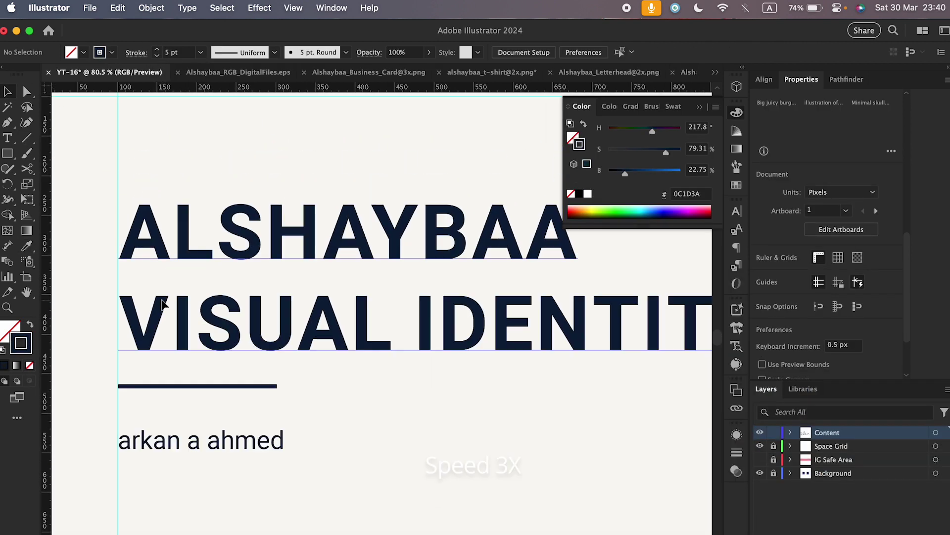
pyautogui.click(218, 405)
pyautogui.press('Up')
pyautogui.press('Up')
pyautogui.press('Up')
pyautogui.click(211, 369)
pyautogui.press('Up')
pyautogui.click(216, 397)
pyautogui.press('Up')
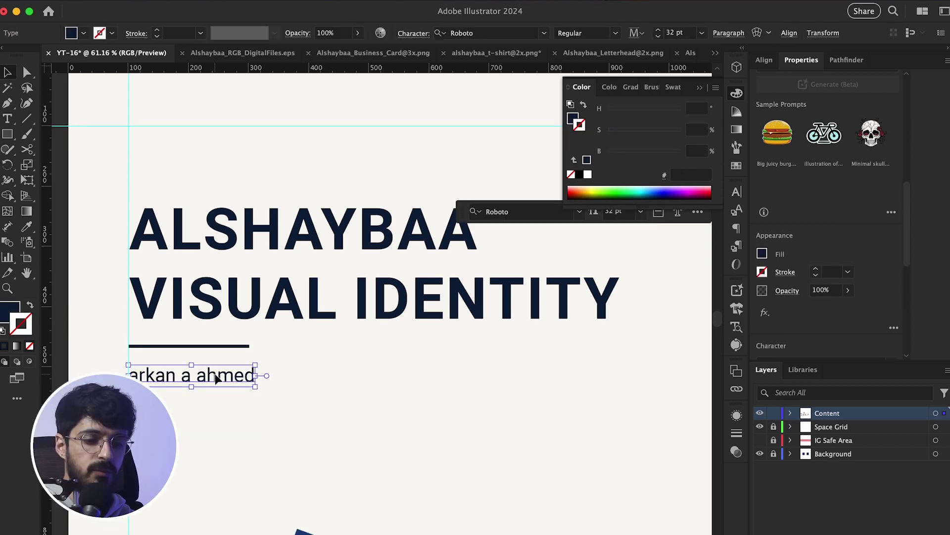
pyautogui.click(185, 153)
pyautogui.scroll(-5, 184, 153)
# Step: Click away, then reselect the name byline under the divider
pyautogui.click(204, 278)
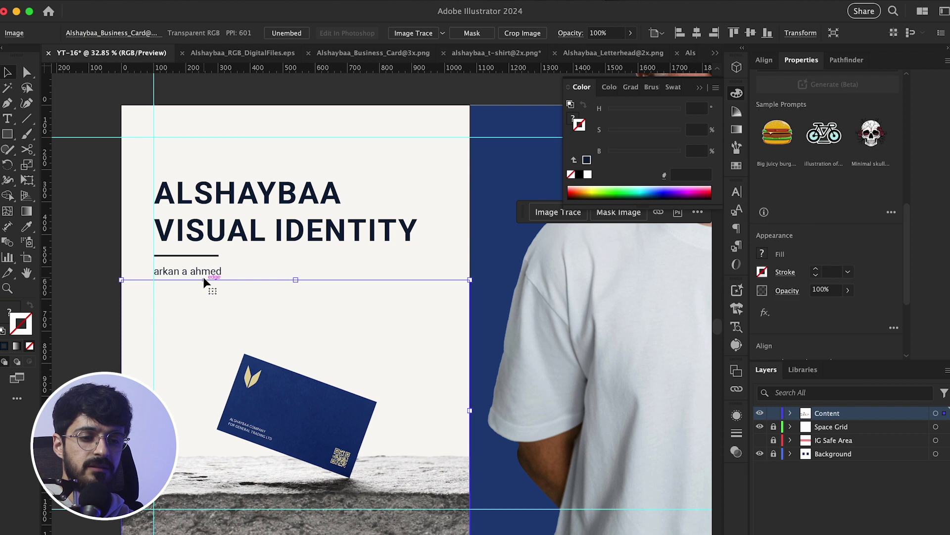
pyautogui.click(203, 272)
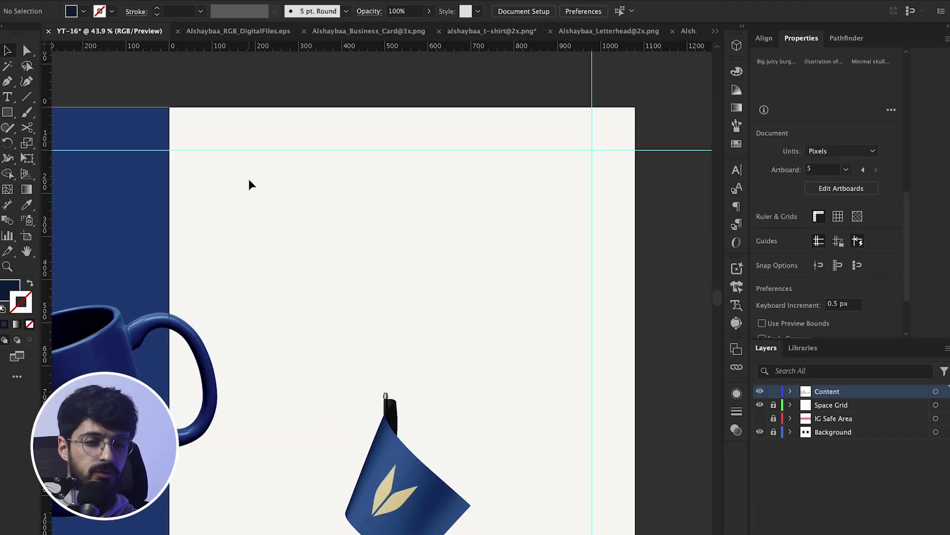
# Step: Draw a tall navy rectangle, duplicate it twice to the right, and select all three
pyautogui.click(16, 113)
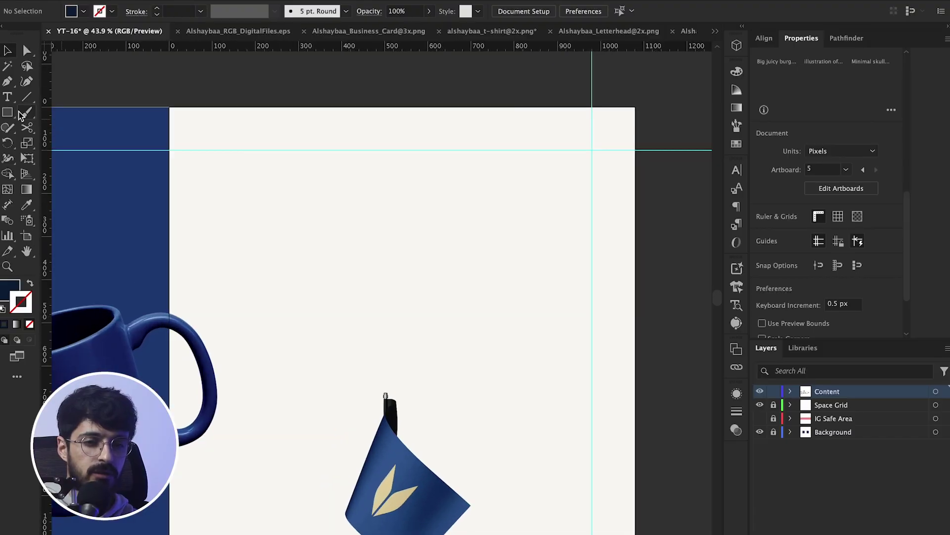
pyautogui.moveTo(234, 151)
pyautogui.mouseDown()
pyautogui.moveTo(315, 260)
pyautogui.moveTo(317, 337)
pyautogui.moveTo(344, 350)
pyautogui.moveTo(338, 357)
pyautogui.mouseUp()
pyautogui.press('v')
pyautogui.moveTo(318, 212); pyautogui.dragTo(428, 210)
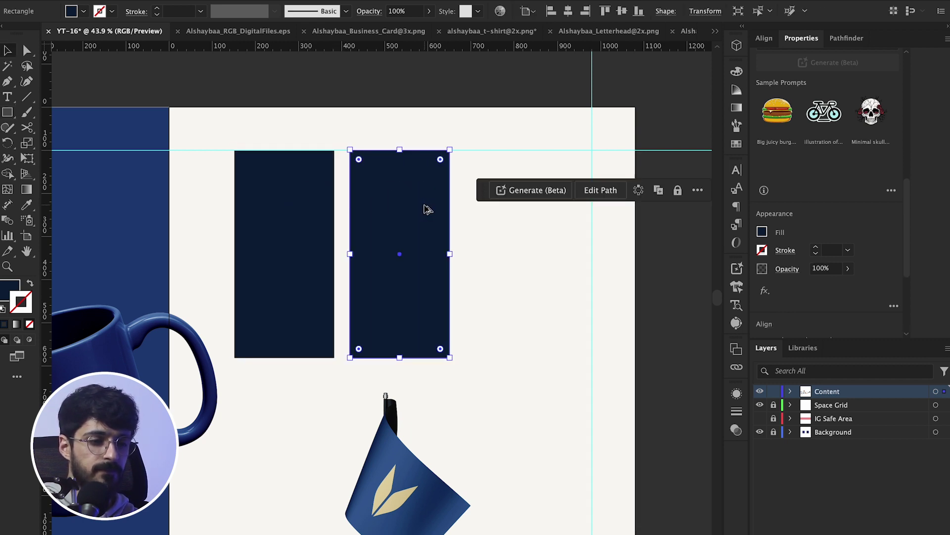
pyautogui.hotkey('ctrl', 'd')
pyautogui.keyDown('shift'); pyautogui.click(405, 221); pyautogui.keyUp('shift')
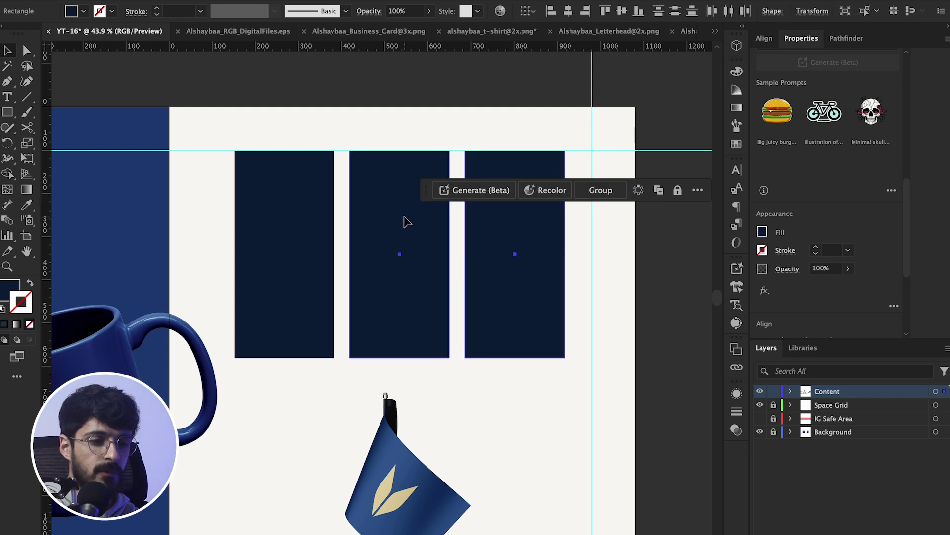
pyautogui.keyDown('shift'); pyautogui.click(296, 213); pyautogui.keyUp('shift')
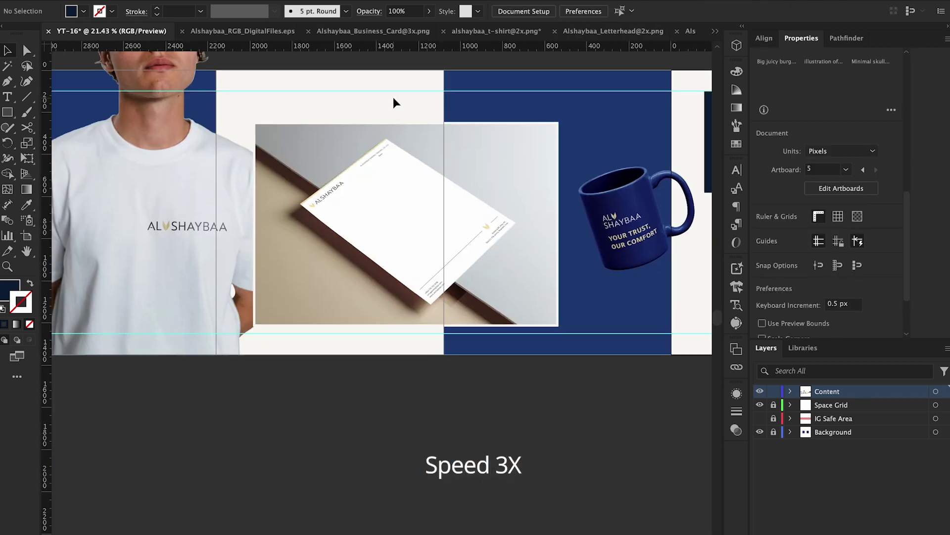
pyautogui.scroll(5, 578, 178)
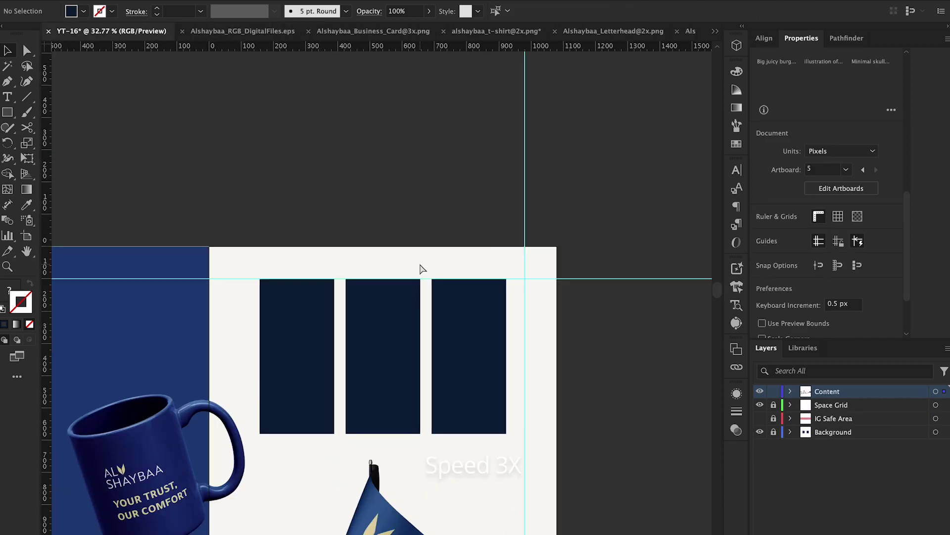
# Step: Paste the leaf logos into the carousel file, scaled down above the artboard
pyautogui.scroll(-4, 420, 270)
pyautogui.hotkey('ctrl', 'v')
pyautogui.moveTo(631, 322); pyautogui.dragTo(430, 257)
pyautogui.scroll(10, 430, 252)
pyautogui.click(361, 191)
pyautogui.scroll(-5, 361, 191)
# Step: Eyedrop the leaf colours onto the rectangles: off-white third, gold first, brand blue middle
pyautogui.click(510, 324)
pyautogui.press('i')
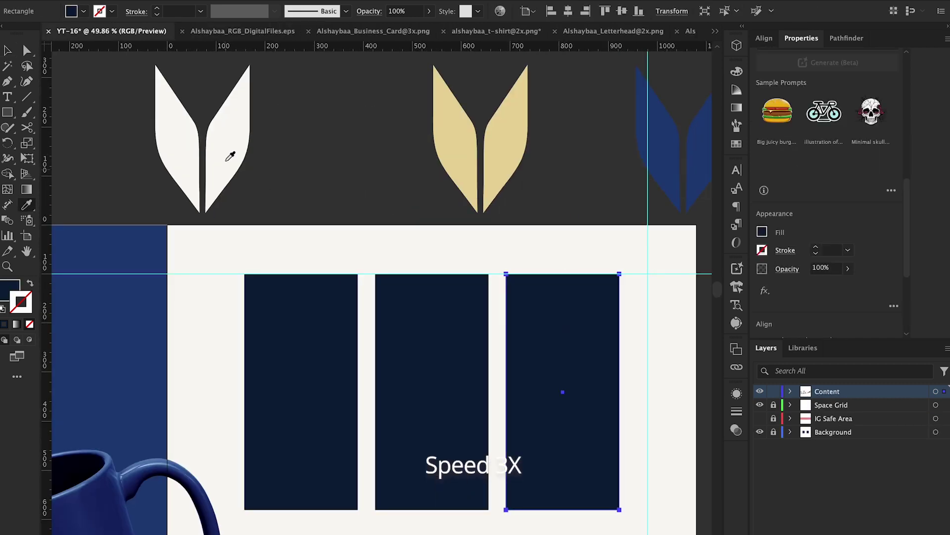
pyautogui.click(229, 156)
pyautogui.press('v')
pyautogui.click(497, 143)
pyautogui.click(331, 318)
pyautogui.press('i')
pyautogui.keyDown('ctrl'); pyautogui.click(469, 365); pyautogui.keyUp('ctrl')
pyautogui.click(655, 148)
pyautogui.hscroll(3, 426, 261)
pyautogui.press('v')
pyautogui.click(74, 201)
# Step: Give the off-white swatch a thin mid-grey outline
pyautogui.click(556, 327)
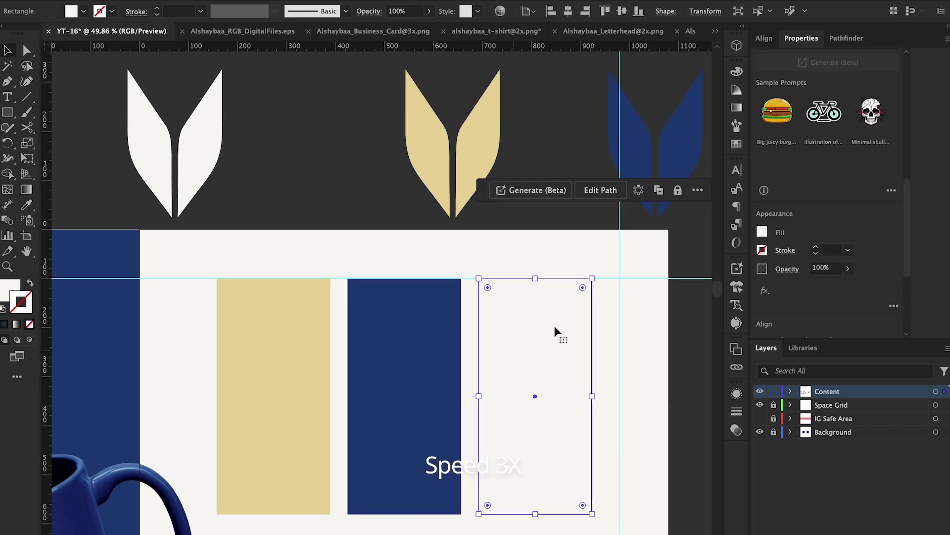
pyautogui.doubleClick(30, 308)
pyautogui.moveTo(696, 355)
pyautogui.mouseDown()
pyautogui.moveTo(666, 399)
pyautogui.moveTo(646, 355)
pyautogui.mouseUp()
pyautogui.click(935, 294)
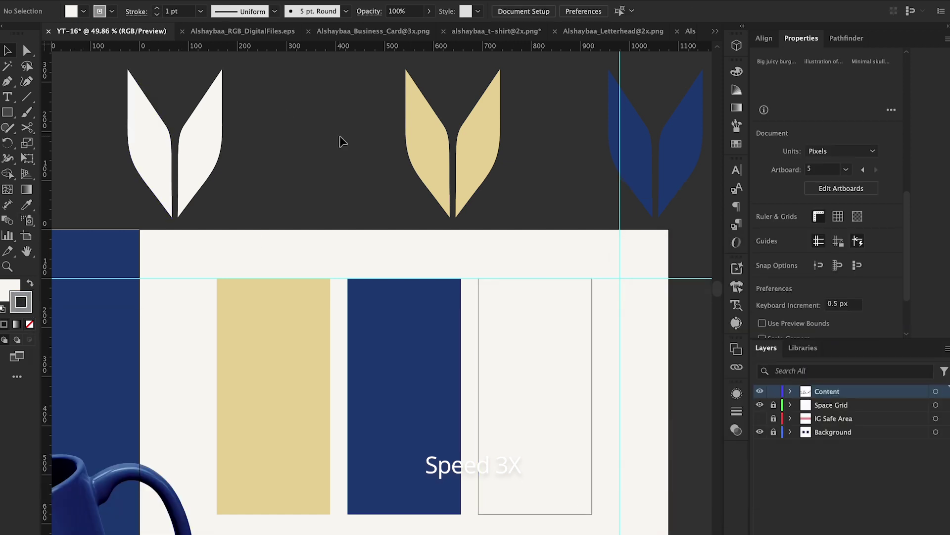
pyautogui.click(276, 138)
pyautogui.scroll(-6, 275, 139)
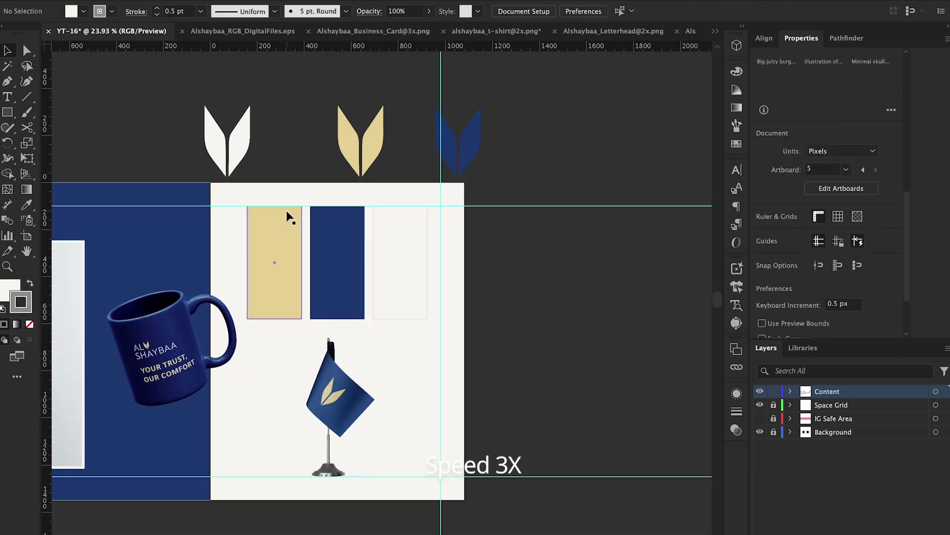
# Step: Shrink the flag mockup image by dragging its top edge down
pyautogui.scroll(4, 259, 470)
pyautogui.click(369, 282)
pyautogui.moveTo(379, 215); pyautogui.dragTo(381, 250)
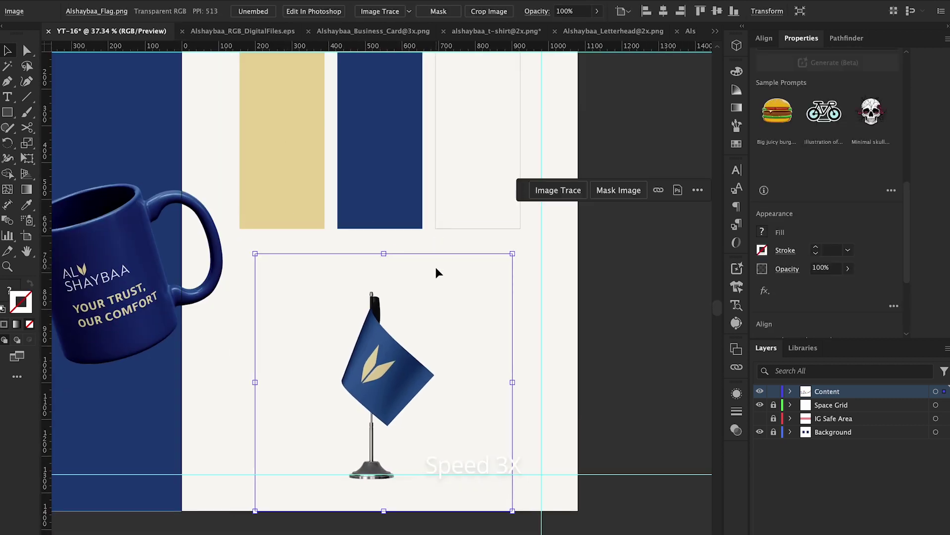
pyautogui.scroll(-2, 436, 266)
pyautogui.scroll(5, 424, 438)
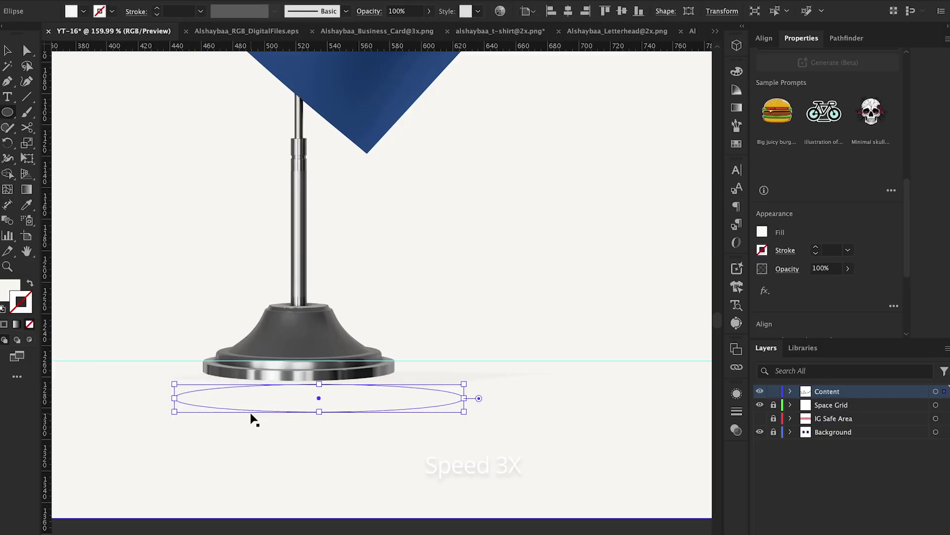
# Step: Fill the ellipse with a reversed gradient, black fading to 0% opacity
pyautogui.click(4, 324)
pyautogui.click(17, 323)
pyautogui.click(574, 134)
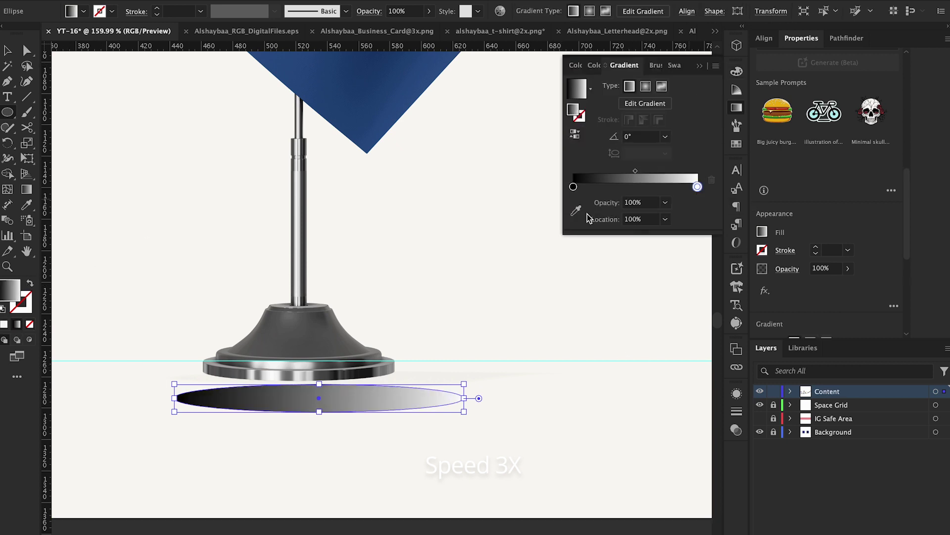
pyautogui.doubleClick(697, 186)
pyautogui.click(557, 303)
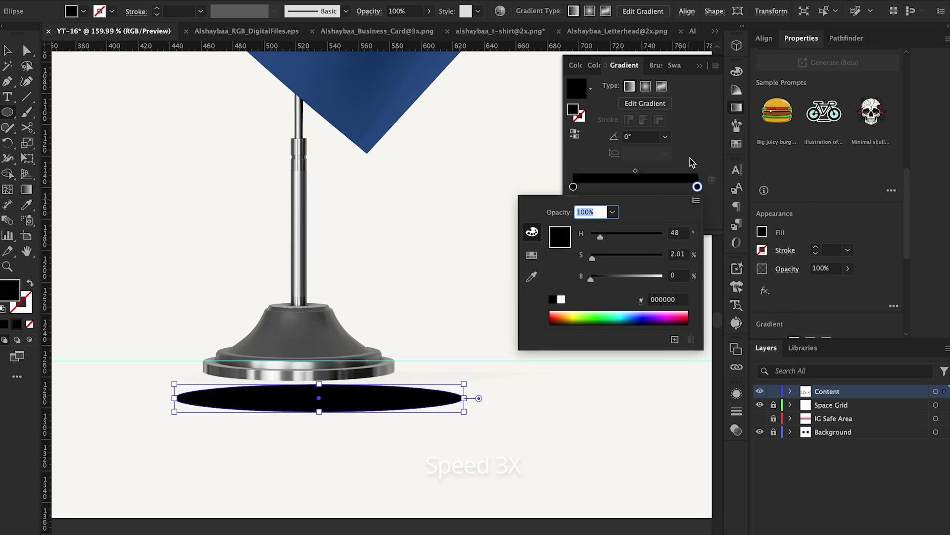
pyautogui.click(643, 202)
pyautogui.write('70')
pyautogui.press('Return')
pyautogui.write('0')
pyautogui.press('Return')
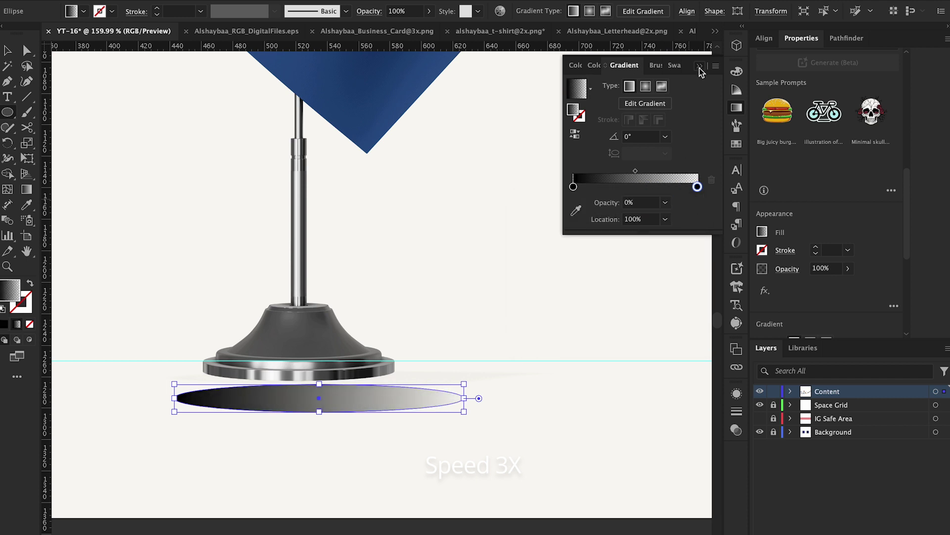
pyautogui.click(699, 67)
# Step: Move the shadow ellipse up under the flag's stand base
pyautogui.moveTo(362, 408); pyautogui.dragTo(371, 387)
pyautogui.scroll(6, 204, 377)
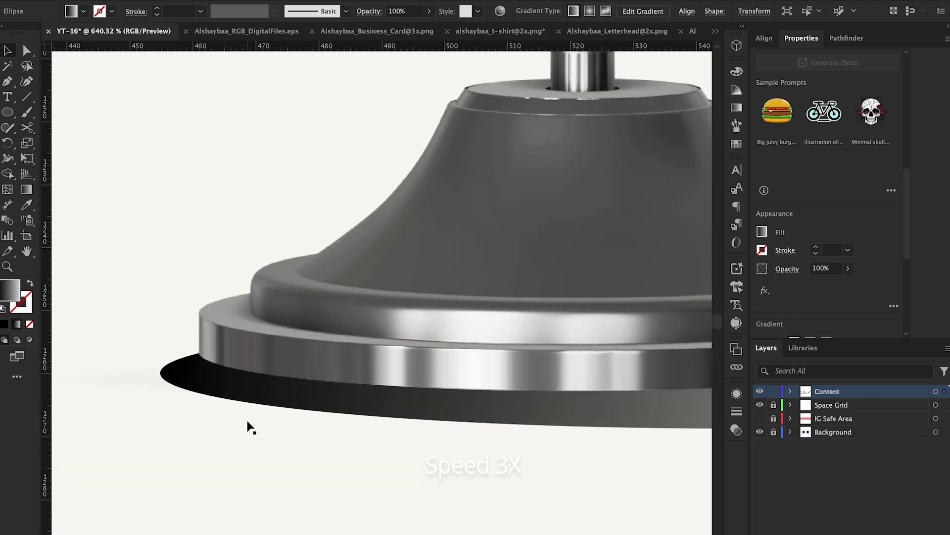
pyautogui.moveTo(218, 391); pyautogui.dragTo(238, 391)
pyautogui.press('super+z')
pyautogui.scroll(-4, 233, 396)
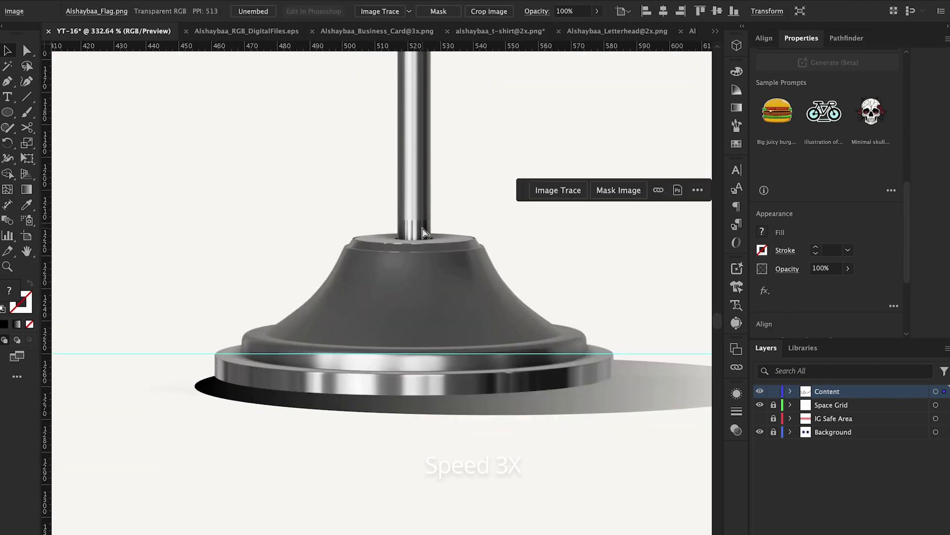
pyautogui.click(244, 392)
pyautogui.keyDown('alt'); pyautogui.scroll(2, 333, 331); pyautogui.keyUp('alt')
pyautogui.keyDown('alt'); pyautogui.scroll(3, 353, 394); pyautogui.keyUp('alt')
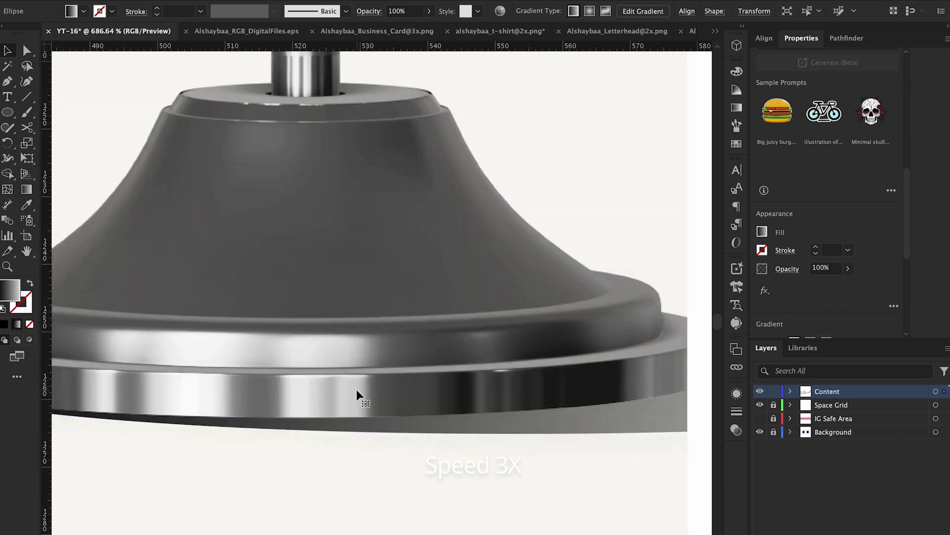
pyautogui.keyDown('alt'); pyautogui.scroll(-7, 356, 395); pyautogui.keyUp('alt')
pyautogui.keyDown('alt'); pyautogui.scroll(10, 324, 450); pyautogui.keyUp('alt')
# Step: Pull the shadow's bottom anchor point to reshape the ellipse
pyautogui.press('a')
pyautogui.rightClick(471, 397)
pyautogui.click(474, 397)
pyautogui.moveTo(472, 397); pyautogui.dragTo(496, 388)
pyautogui.scroll(-10, 496, 388)
pyautogui.press('v')
# Step: Lower the shadow ellipse's opacity to 30%
pyautogui.scroll(4, 367, 398)
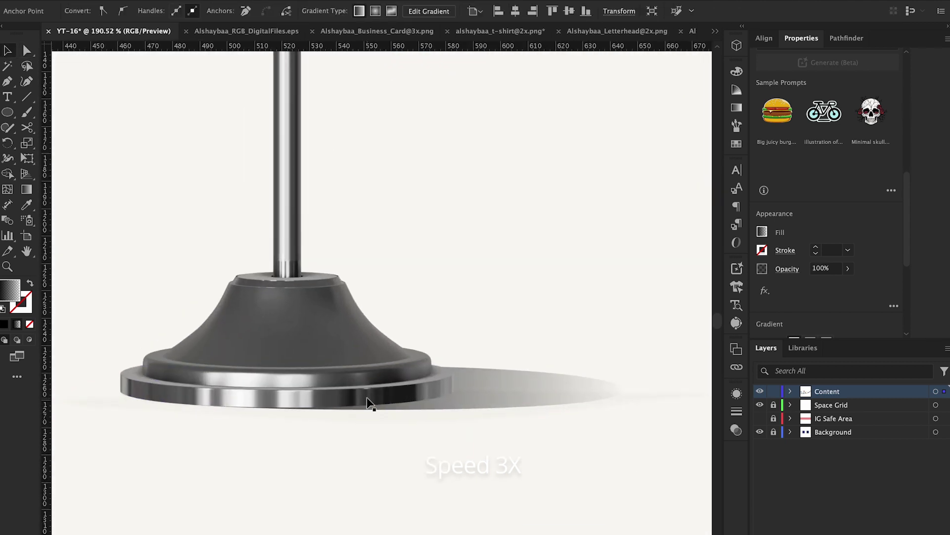
pyautogui.keyDown('alt'); pyautogui.scroll(2, 369, 403); pyautogui.keyUp('alt')
pyautogui.click(369, 403)
pyautogui.click(826, 268)
pyautogui.write('30')
pyautogui.press('Return')
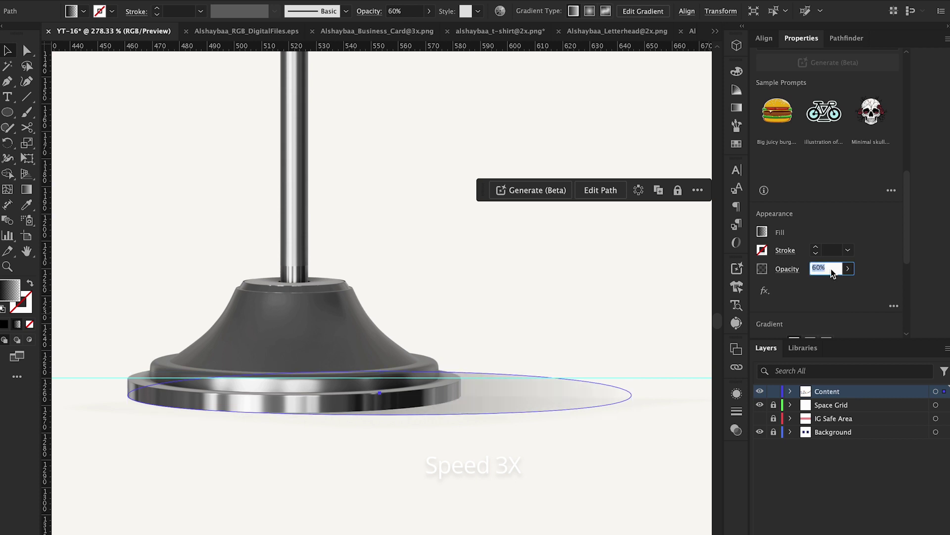
pyautogui.scroll(-7, 416, 418)
pyautogui.scroll(-2, 418, 423)
# Step: Stretch the shadow's right anchor point further right from the stand
pyautogui.click(434, 499)
pyautogui.scroll(7, 458, 368)
pyautogui.click(442, 370)
pyautogui.press('a')
pyautogui.click(514, 362)
pyautogui.moveTo(514, 362); pyautogui.dragTo(610, 361)
pyautogui.keyDown('alt'); pyautogui.scroll(-4, 651, 368); pyautogui.keyUp('alt')
pyautogui.keyDown('alt'); pyautogui.scroll(-2, 545, 446); pyautogui.keyUp('alt')
pyautogui.click(463, 511)
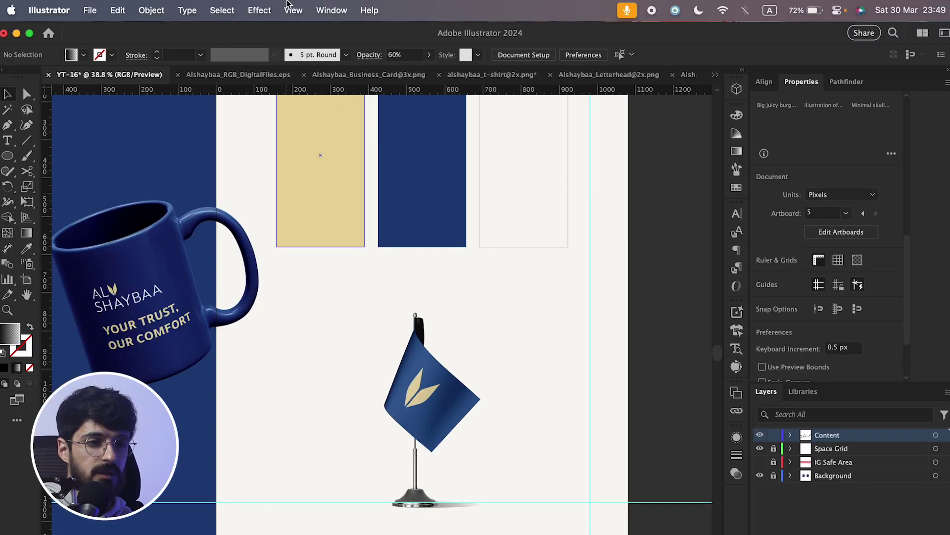
# Step: Turn on Trim View and zoom out to see the full row of five artboards
pyautogui.click(294, 6)
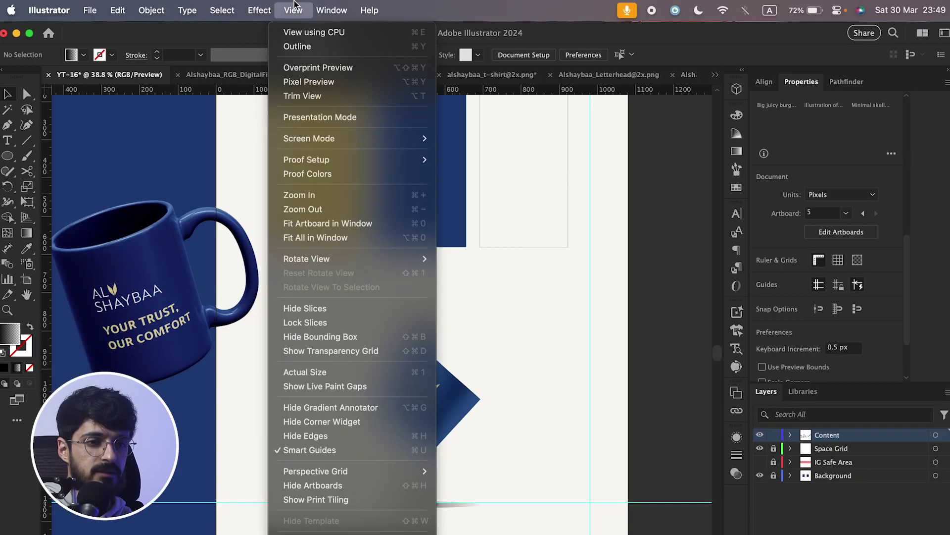
pyautogui.click(311, 95)
pyautogui.keyDown('alt'); pyautogui.scroll(-6, 492, 508); pyautogui.keyUp('alt')
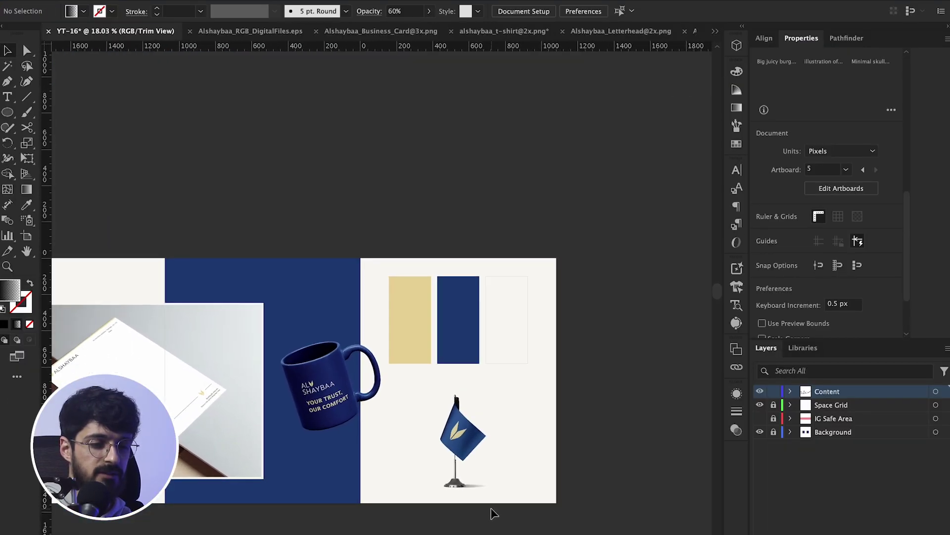
pyautogui.keyDown('alt'); pyautogui.scroll(3, 492, 510); pyautogui.keyUp('alt')
pyautogui.hscroll(-3, 492, 512)
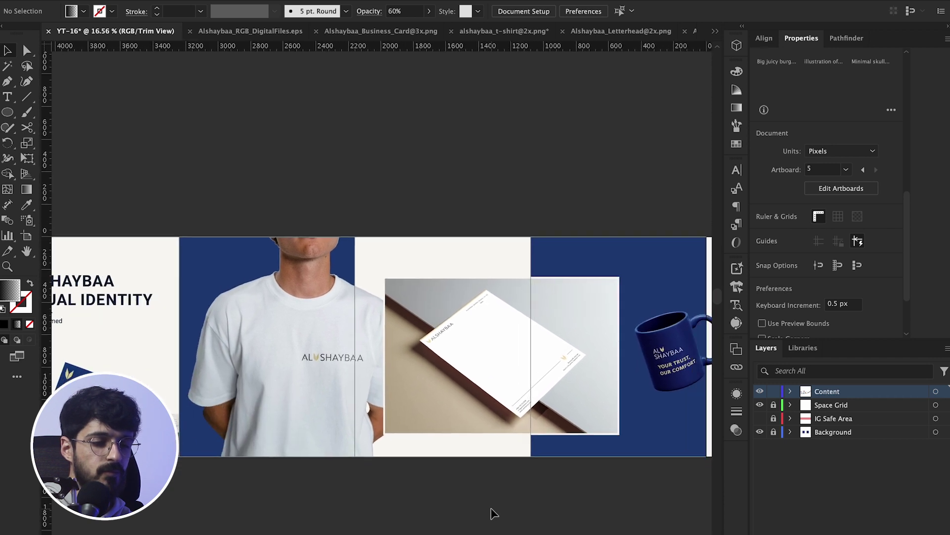
pyautogui.hscroll(8, 490, 511)
pyautogui.keyDown('alt'); pyautogui.scroll(1, 426, 433); pyautogui.keyUp('alt')
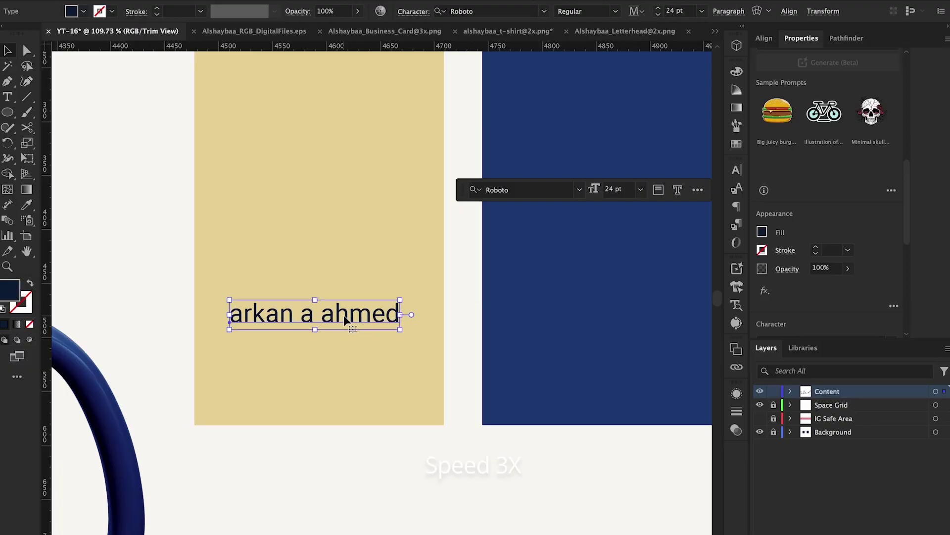
# Step: Change the text under the beige swatch to its hex code #E8D59E
pyautogui.doubleClick(344, 316)
pyautogui.hotkey('ctrl', 'a')
pyautogui.write('#')
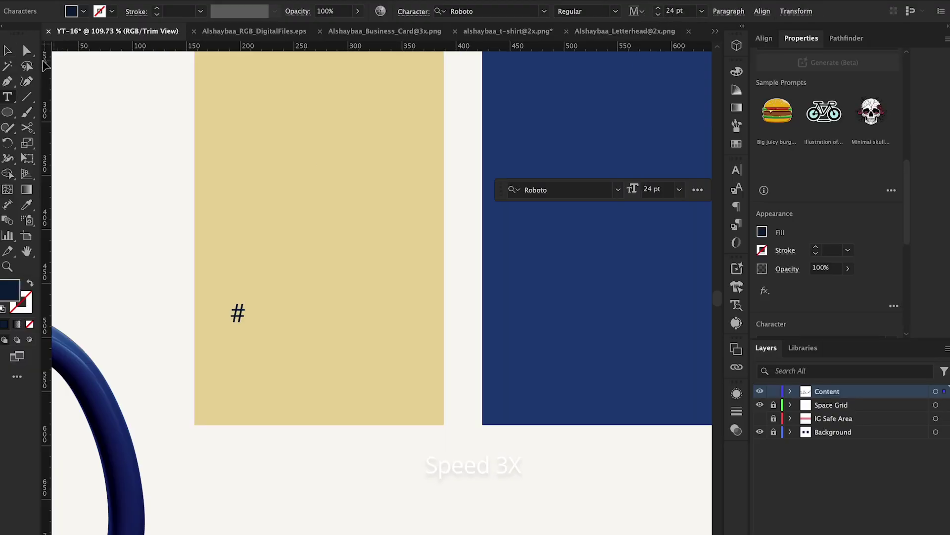
pyautogui.click(8, 50)
pyautogui.click(385, 242)
pyautogui.doubleClick(10, 290)
pyautogui.press('Return')
pyautogui.doubleClick(236, 313)
pyautogui.press('Escape')
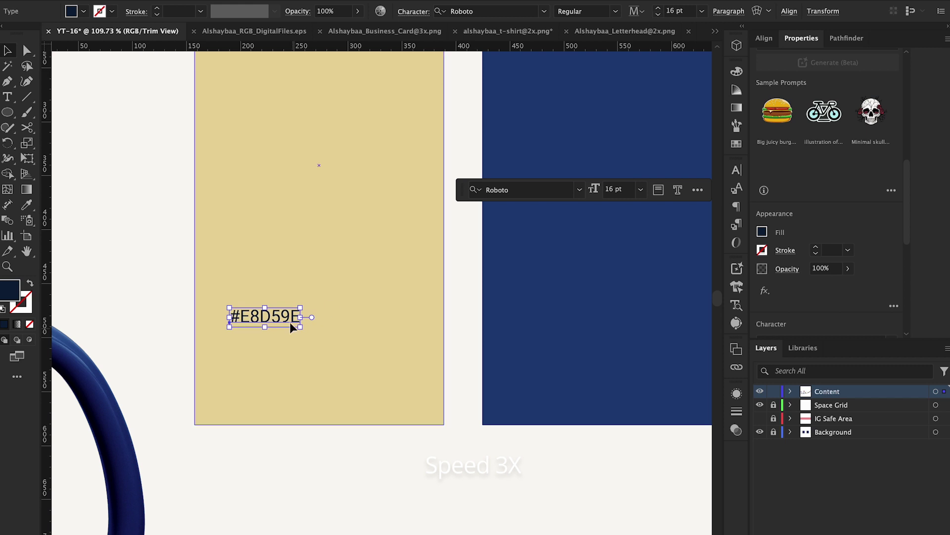
# Step: Nudge the #E8D59E label up and right into the beige swatch's lower-left corner
pyautogui.keyDown('shift'); pyautogui.click(374, 312); pyautogui.keyUp('shift')
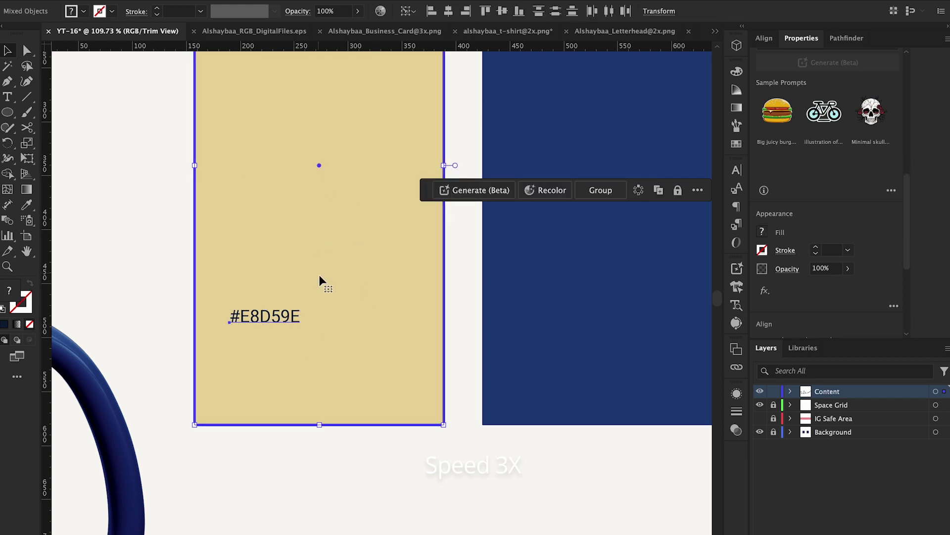
pyautogui.click(477, 251)
pyautogui.click(246, 415)
pyautogui.hotkey('shift', 'Up')
pyautogui.hotkey('shift', 'Up')
pyautogui.hotkey('shift', 'Up')
pyautogui.hotkey('shift', 'Up')
pyautogui.hotkey('shift', 'Right')
pyautogui.hotkey('shift', 'Right')
pyautogui.hotkey('shift', 'Right')
pyautogui.hotkey('shift', 'Right')
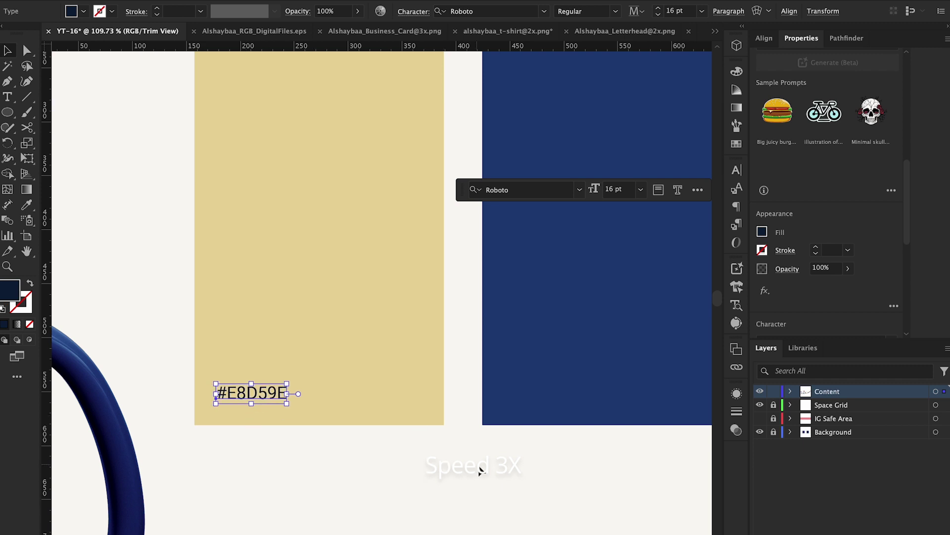
pyautogui.click(479, 470)
# Step: Try sampling a new colour for the #E8D59E label, then undo to keep it navy
pyautogui.scroll(1, 249, 402)
pyautogui.click(279, 395)
pyautogui.scroll(4, 292, 401)
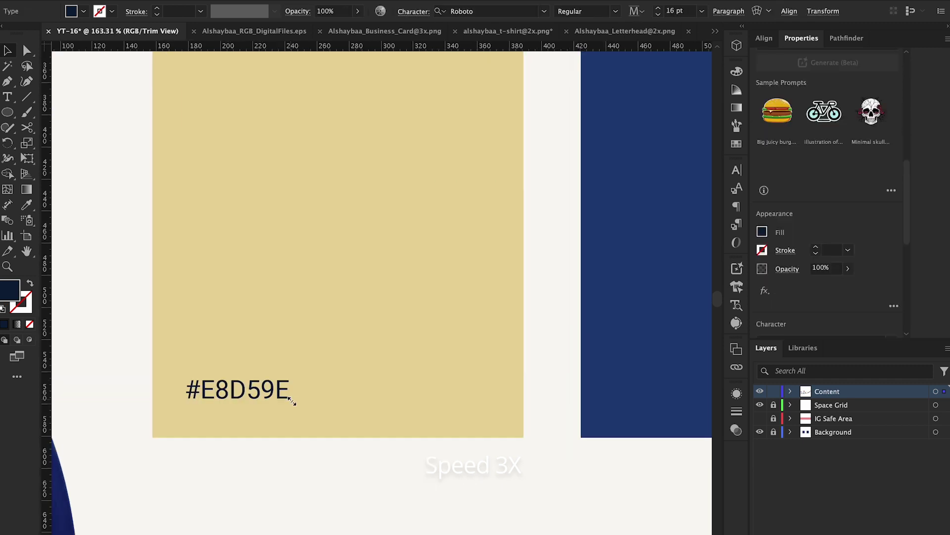
pyautogui.scroll(1, 292, 402)
pyautogui.click(287, 396)
pyautogui.press('i')
pyautogui.press('super+z')
pyautogui.scroll(-10, 480, 352)
pyautogui.hscroll(-20, 479, 352)
pyautogui.hscroll(20, 381, 303)
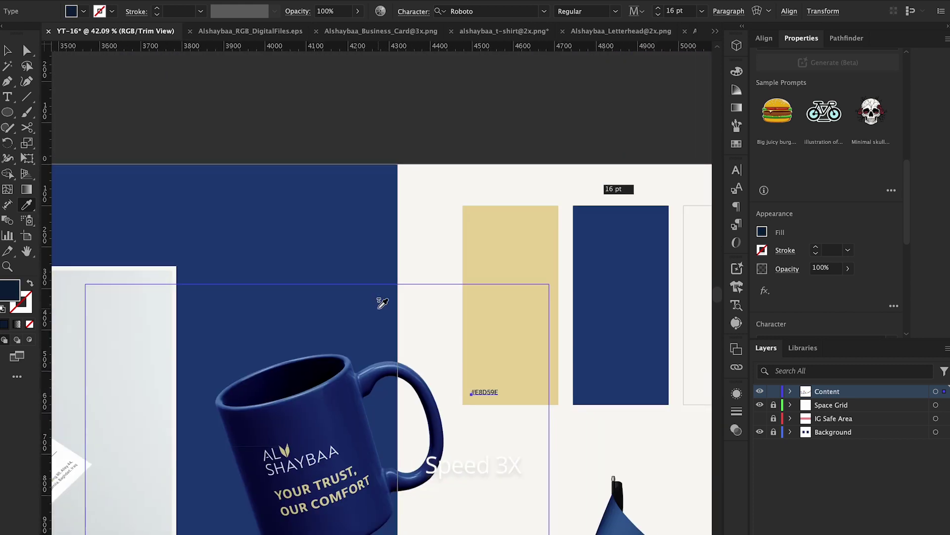
pyautogui.scroll(7, 382, 303)
pyautogui.press('v')
pyautogui.scroll(-3, 337, 385)
# Step: Copy the label onto the blue swatch, align it left, and make it off-white
pyautogui.keyDown('shift'); pyautogui.click(414, 368); pyautogui.keyUp('shift')
pyautogui.click(414, 368)
pyautogui.click(429, 10)
pyautogui.click(442, 472)
pyautogui.click(387, 395)
pyautogui.hotkey('shift', 'Right')
pyautogui.hotkey('shift', 'Right')
pyautogui.hscroll(2, 388, 389)
pyautogui.press('i')
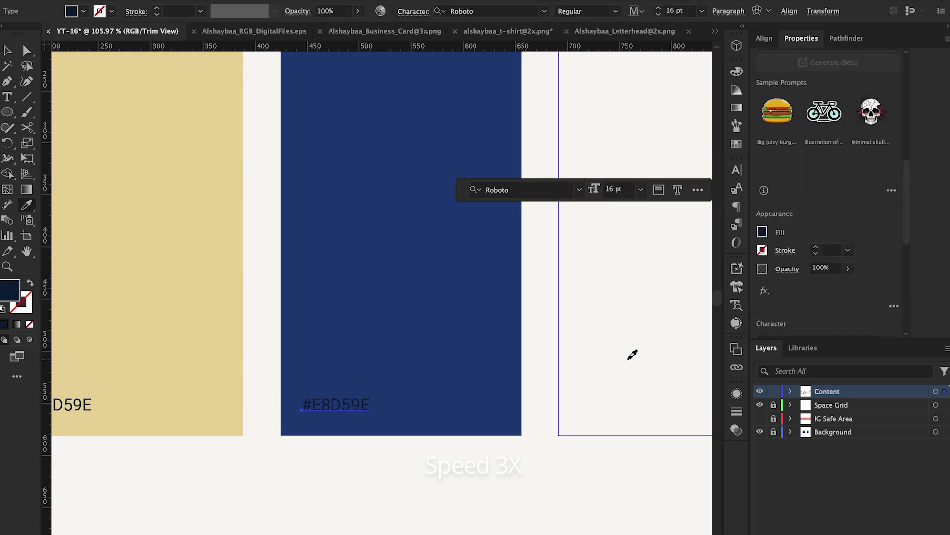
pyautogui.click(629, 358)
# Step: Change the blue swatch's label text to #1E417A
pyautogui.press('v')
pyautogui.click(376, 451)
pyautogui.click(359, 381)
pyautogui.doubleClick(10, 291)
pyautogui.press('Escape')
pyautogui.doubleClick(332, 406)
pyautogui.press('super+a')
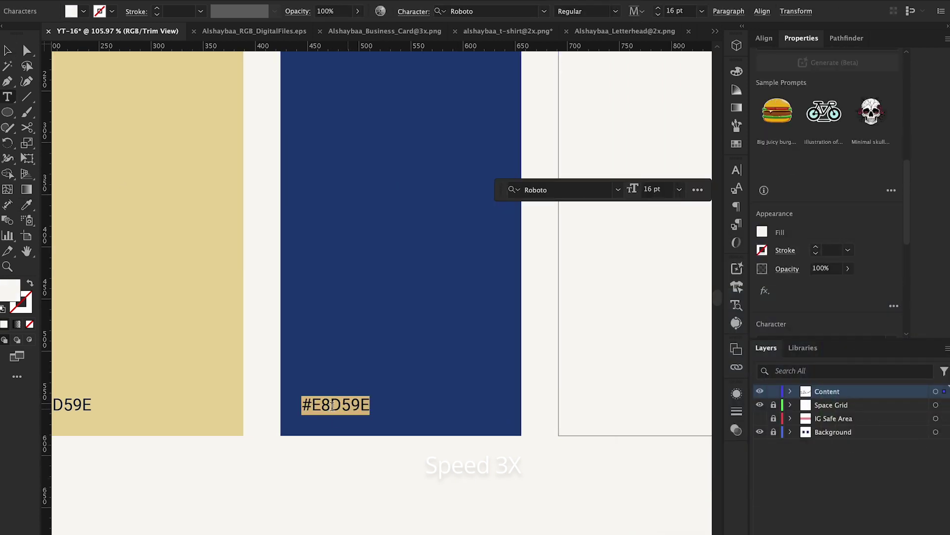
pyautogui.click(367, 475)
# Step: Align a label copy to the off-white swatch's left edge and colour it navy
pyautogui.hscroll(3, 367, 476)
pyautogui.click(203, 435)
pyautogui.keyDown('shift'); pyautogui.click(467, 397); pyautogui.keyUp('shift')
pyautogui.click(468, 397)
pyautogui.click(432, 12)
pyautogui.click(470, 489)
pyautogui.click(474, 432)
pyautogui.hotkey('shift', 'Right')
pyautogui.hotkey('shift', 'Right')
pyautogui.hotkey('shift', 'Right')
pyautogui.hotkey('shift', 'Right')
pyautogui.hscroll(-5, 473, 431)
pyautogui.press('i')
pyautogui.click(198, 416)
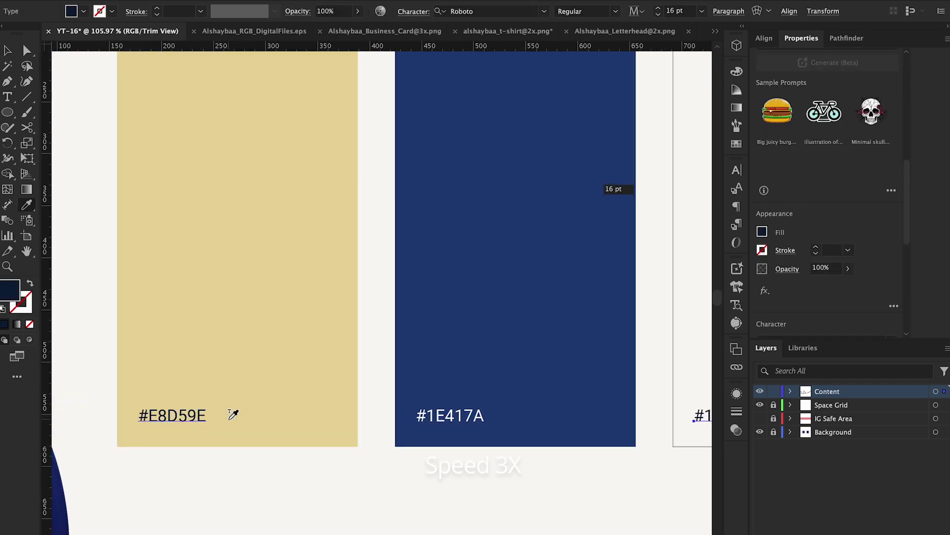
# Step: Change the off-white swatch's label text to #F9F8F4
pyautogui.press('v')
pyautogui.hscroll(5, 233, 415)
pyautogui.click(483, 358)
pyautogui.doubleClick(7, 294)
pyautogui.press('Escape')
pyautogui.click(387, 425)
pyautogui.write('F9F8F4')
pyautogui.press('Escape')
# Step: Deselect everything and save the document
pyautogui.click(546, 466)
pyautogui.press('super+s')
pyautogui.click(648, 325)
pyautogui.scroll(-5, 431, 422)
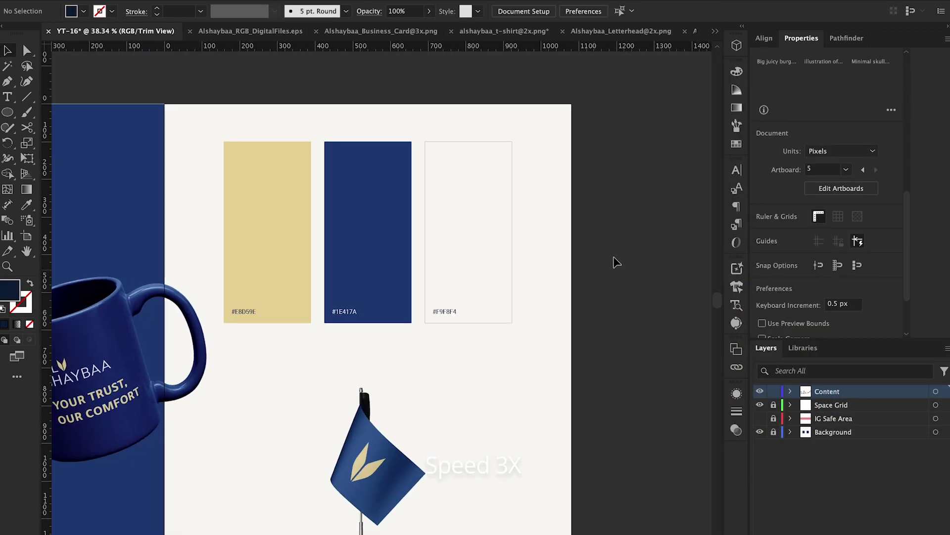
pyautogui.scroll(-3, 613, 256)
pyautogui.scroll(4, 518, 321)
pyautogui.scroll(-7, 518, 322)
# Step: Pan across the row of five carousel artboards and open the File menu
pyautogui.hscroll(-8, 518, 322)
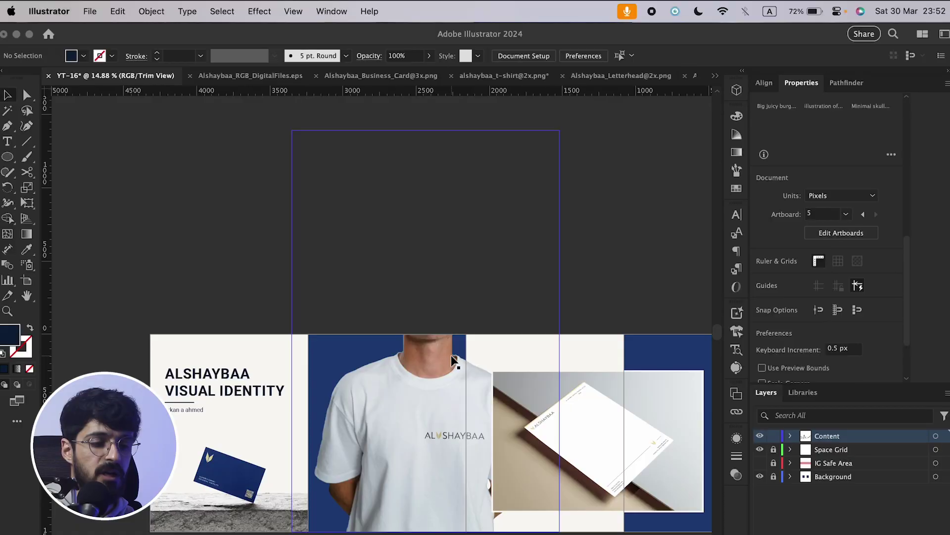
pyautogui.hscroll(3, 470, 376)
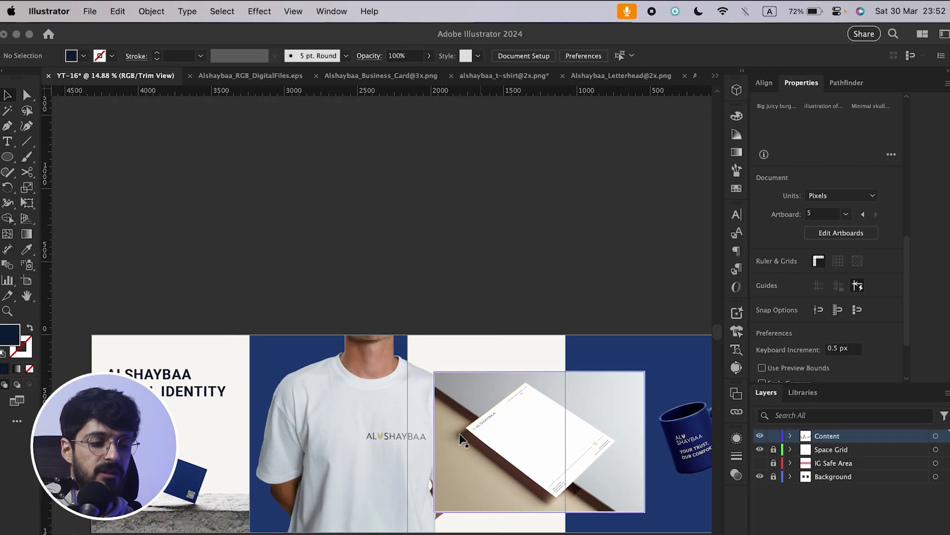
pyautogui.hscroll(5, 463, 439)
pyautogui.hscroll(-5, 460, 439)
pyautogui.hscroll(3, 460, 439)
pyautogui.hscroll(-3, 460, 439)
pyautogui.hscroll(1, 460, 439)
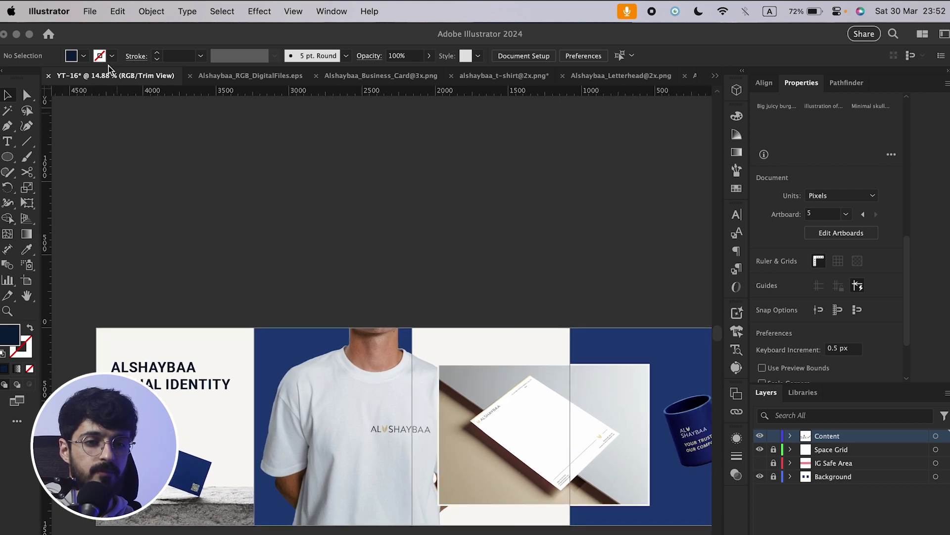
pyautogui.click(90, 11)
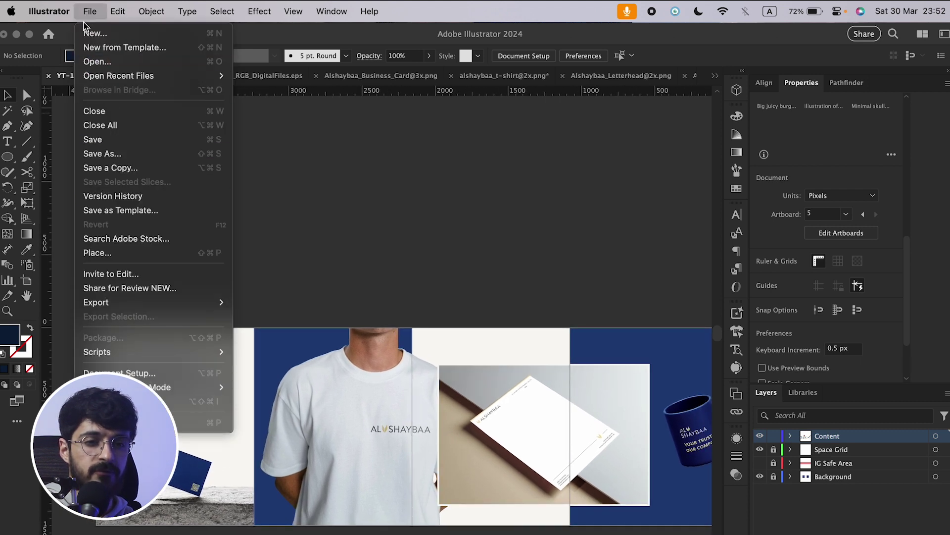
# Step: Export all artboards with Export for Screens as 1x PNGs into Desktop/YT-16 Mockups
pyautogui.moveTo(138, 307)
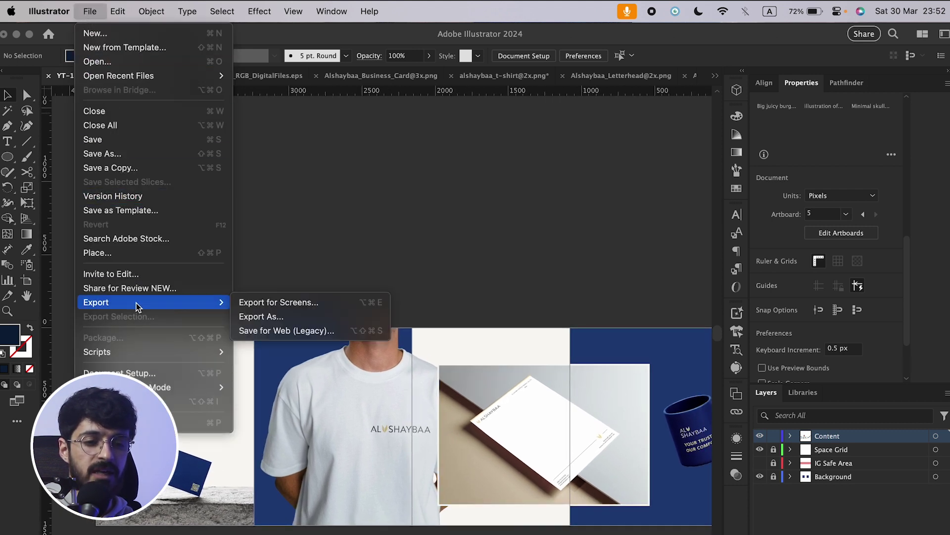
pyautogui.click(267, 307)
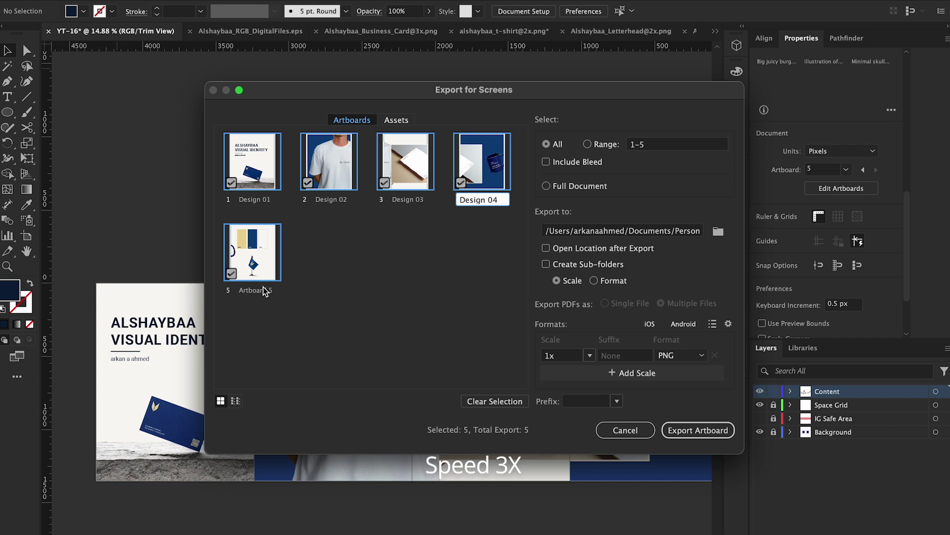
pyautogui.click(719, 232)
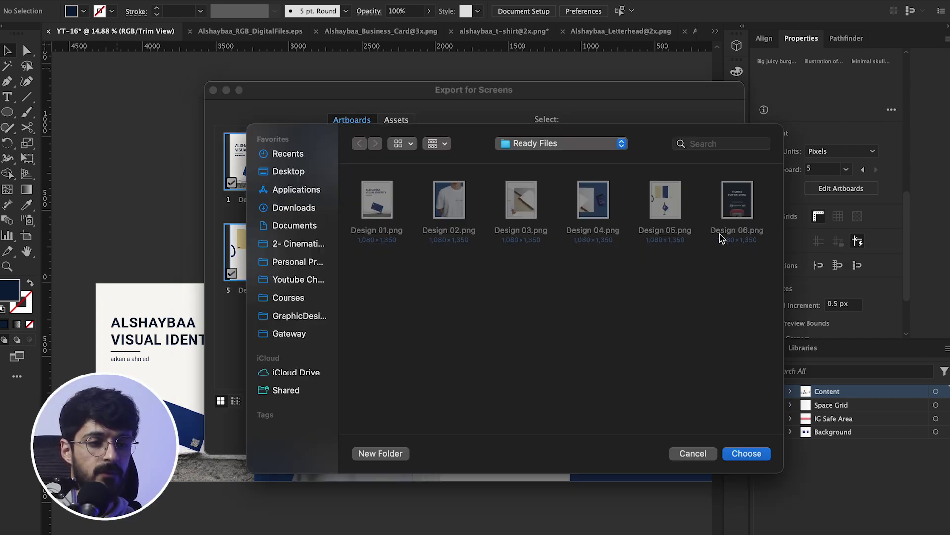
pyautogui.click(287, 173)
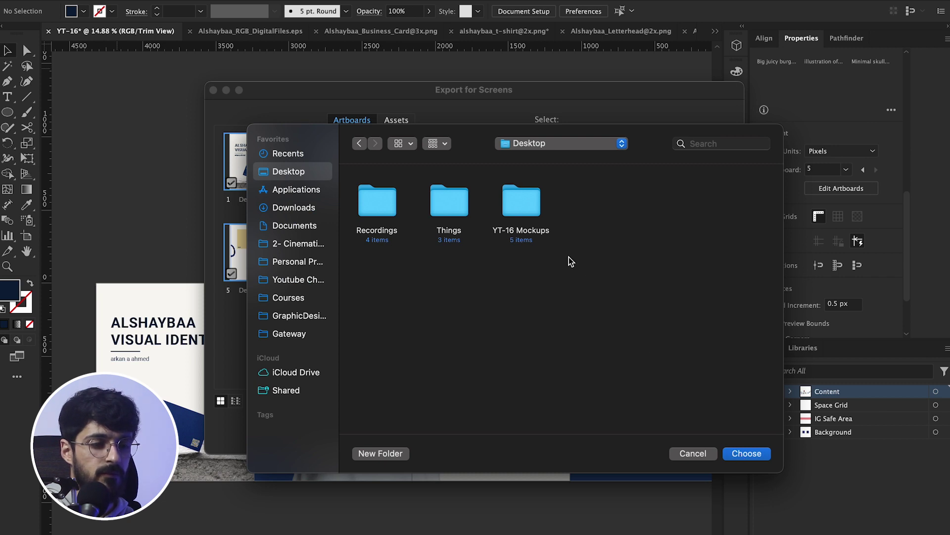
pyautogui.doubleClick(521, 208)
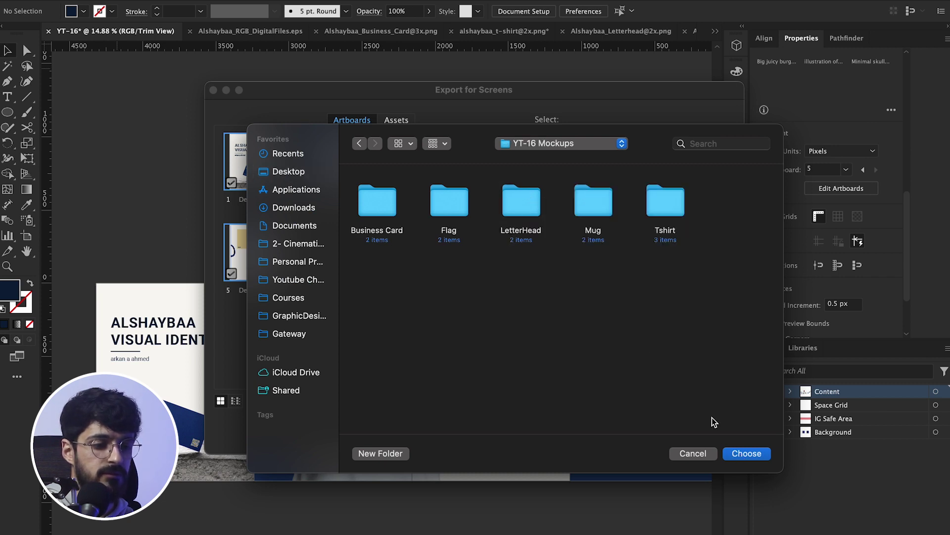
pyautogui.click(746, 454)
pyautogui.click(681, 355)
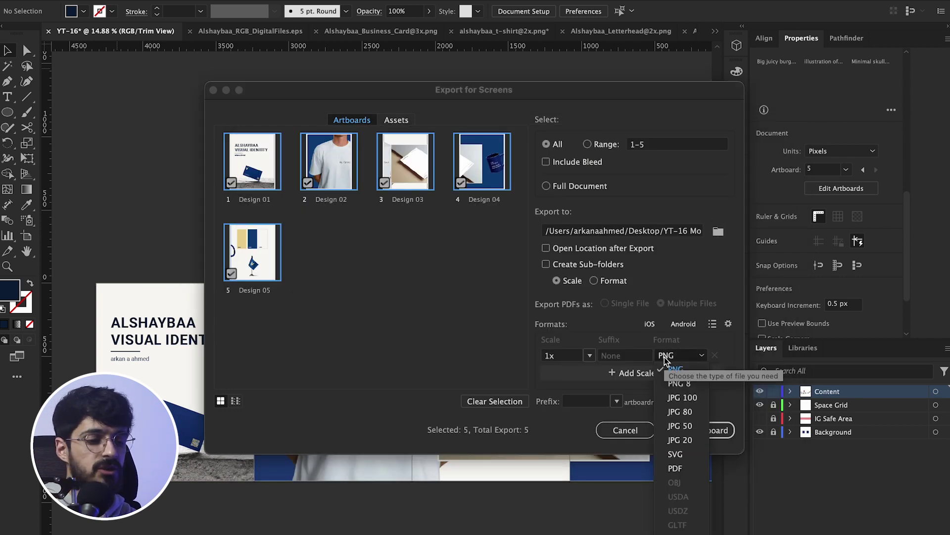
pyautogui.click(675, 368)
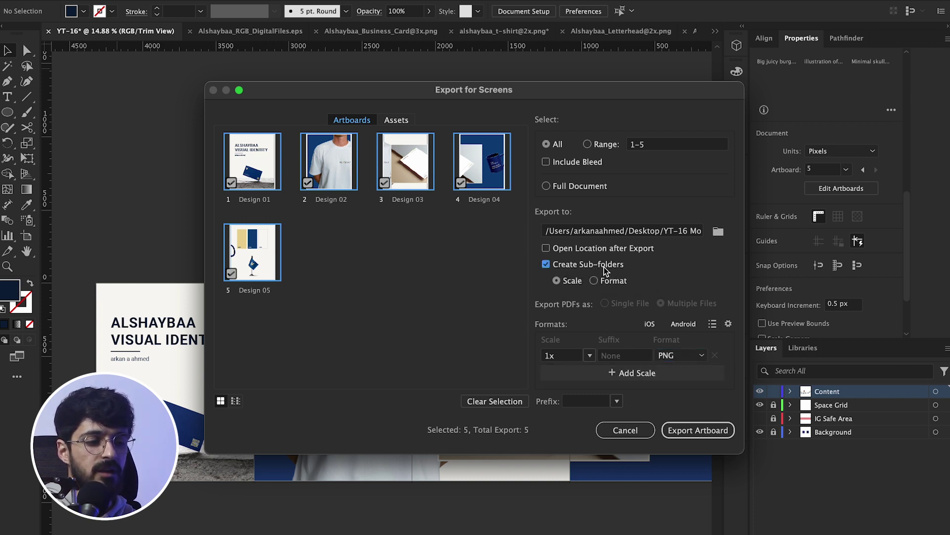
pyautogui.click(698, 430)
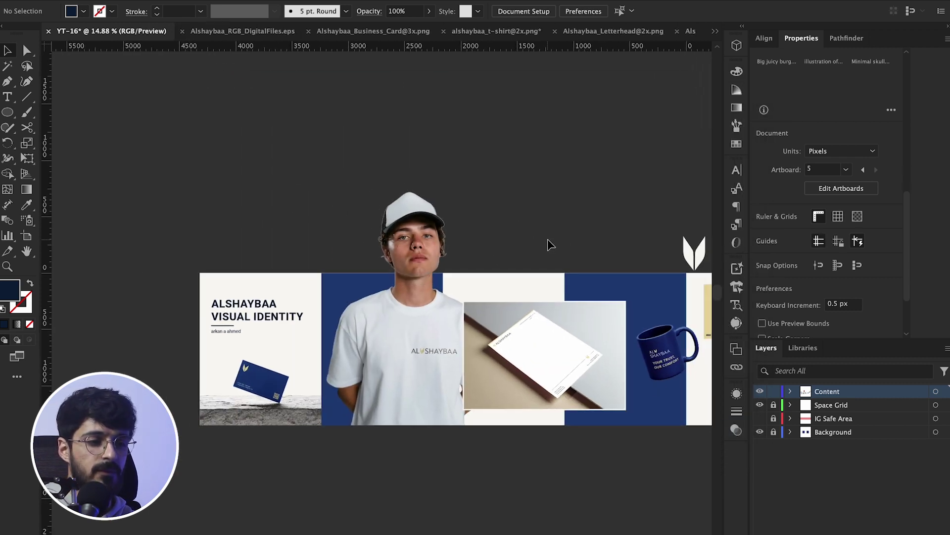
pyautogui.hotkey('ctrl', 'Up')
pyautogui.hotkey('ctrl', 'Up')
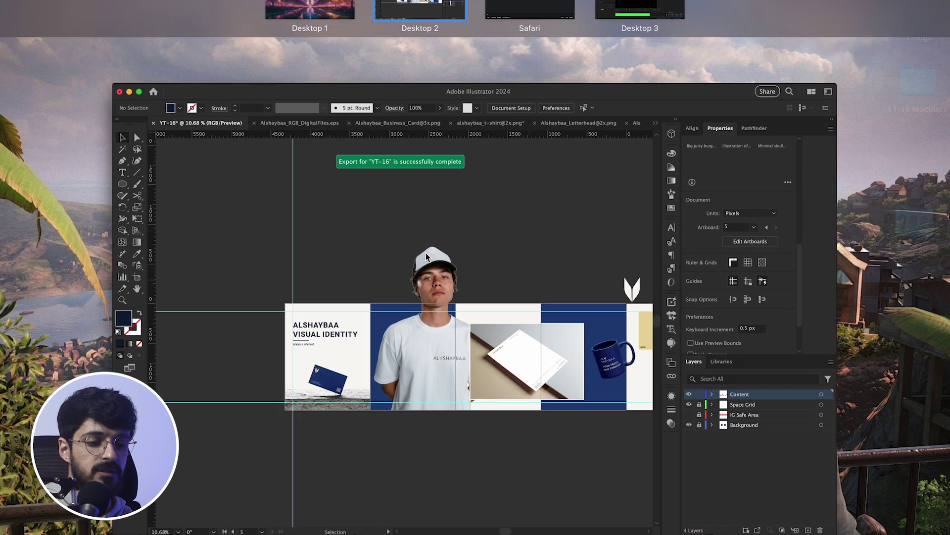
# Step: In Finder, open Desktop > YT-16 Mockups > 1x and Quick Look Design 01, then Design 02
pyautogui.click(50, 532)
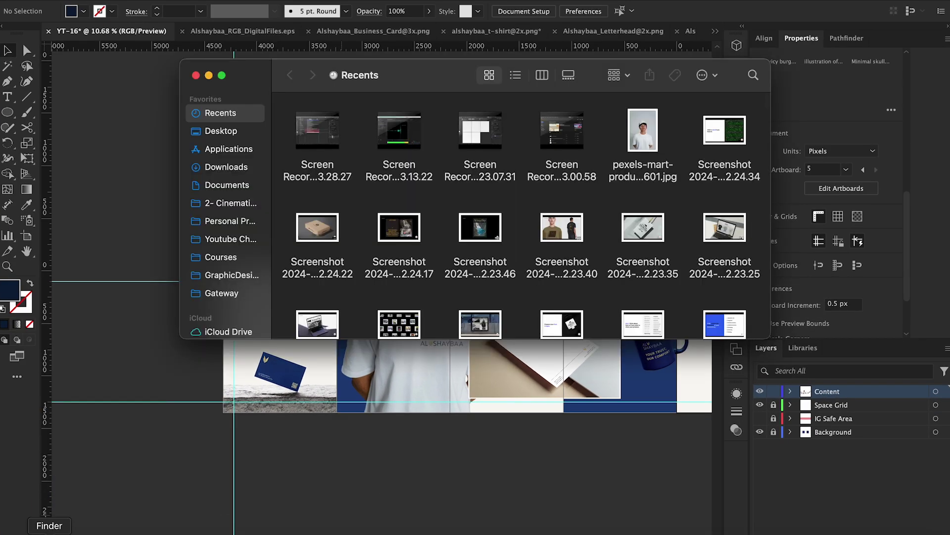
pyautogui.click(223, 133)
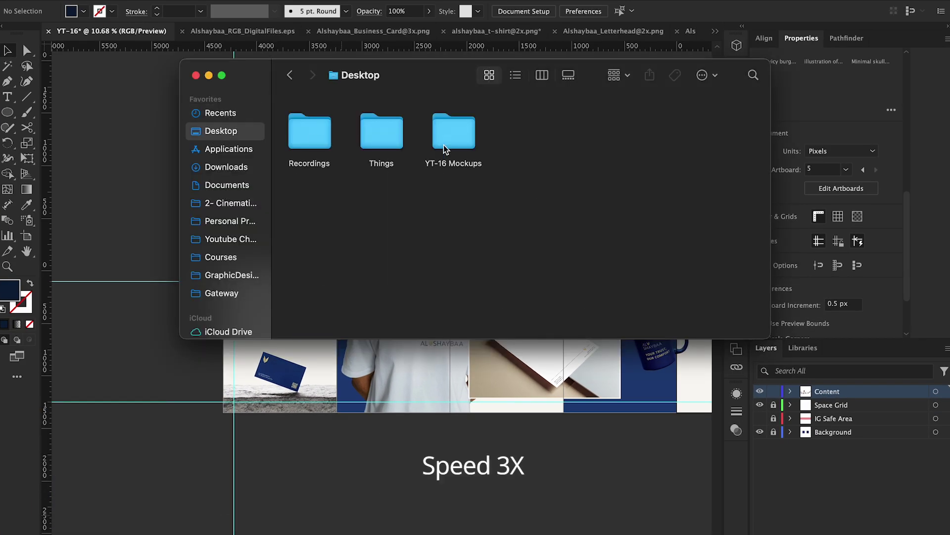
pyautogui.doubleClick(464, 148)
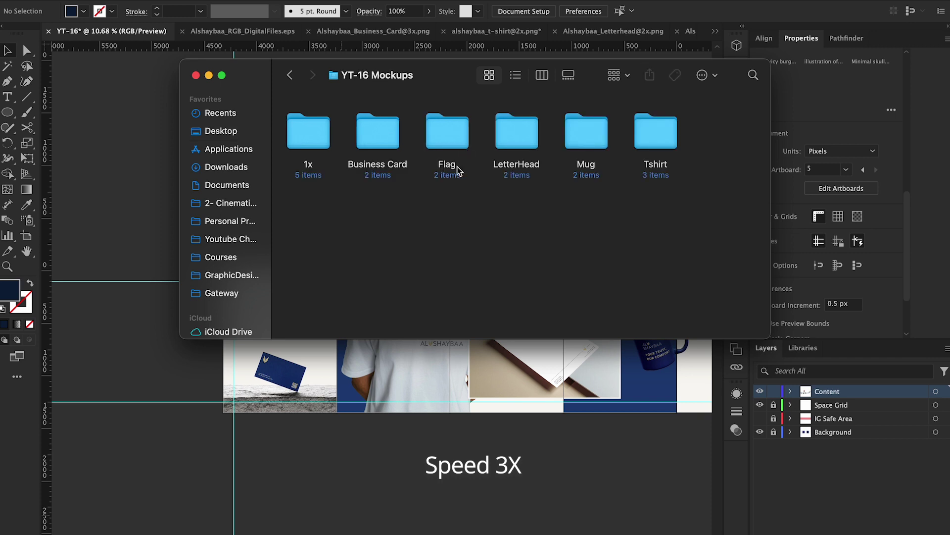
pyautogui.doubleClick(307, 121)
pyautogui.click(313, 131)
pyautogui.press('space')
pyautogui.press('Right')
pyautogui.press('Right')
pyautogui.press('Right')
pyautogui.press('Right')
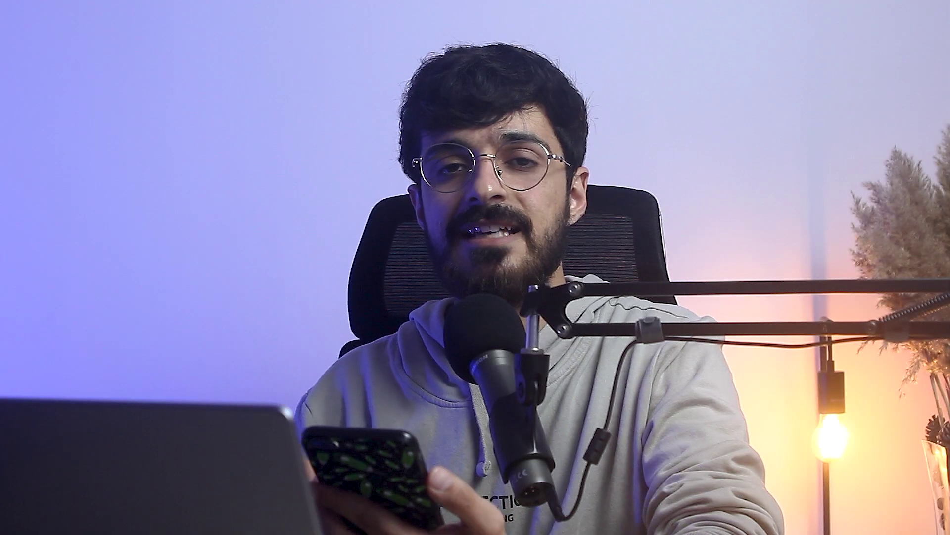